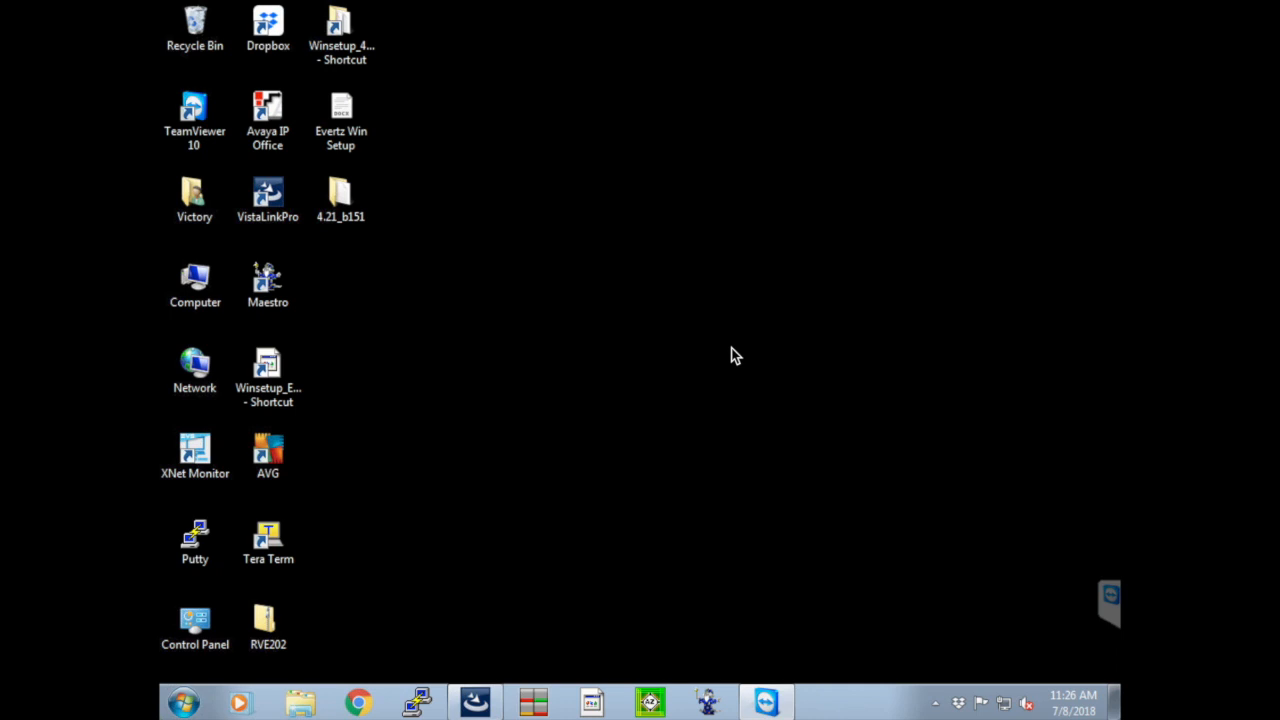
# Start AZedit and connect to the Default intercom
pyautogui.click(652, 703)
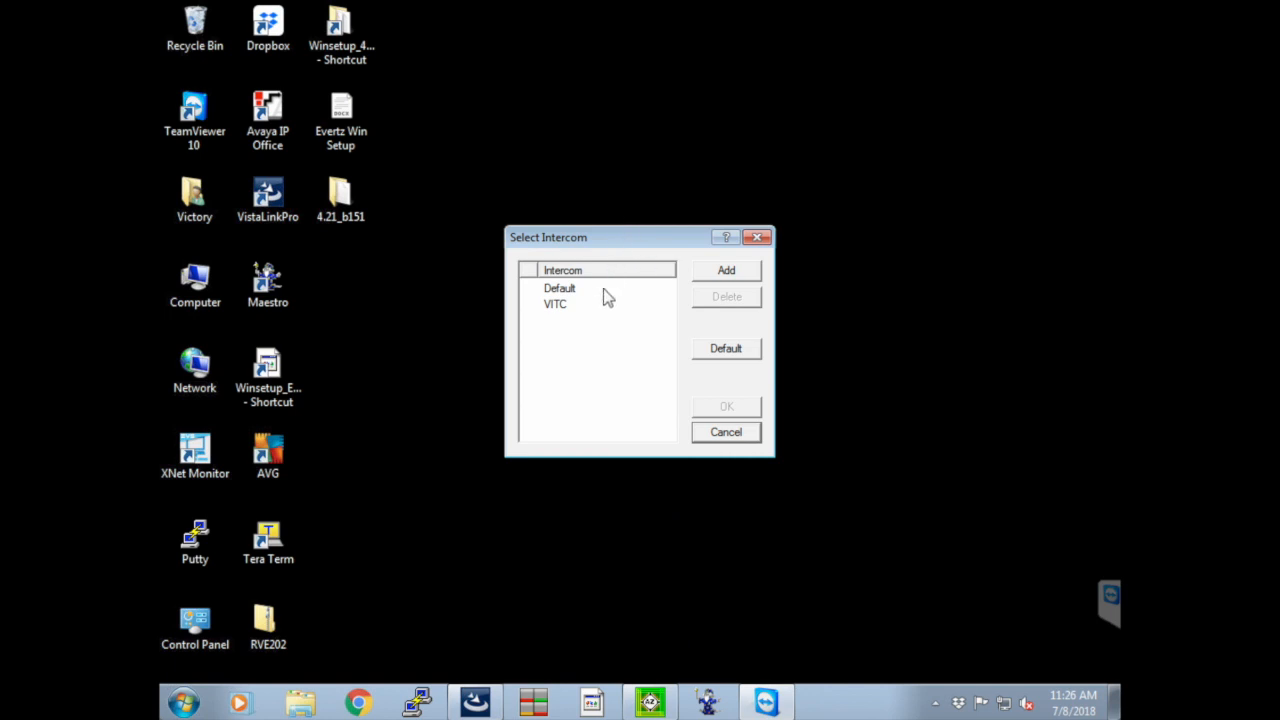
pyautogui.click(606, 288)
pyautogui.click(712, 408)
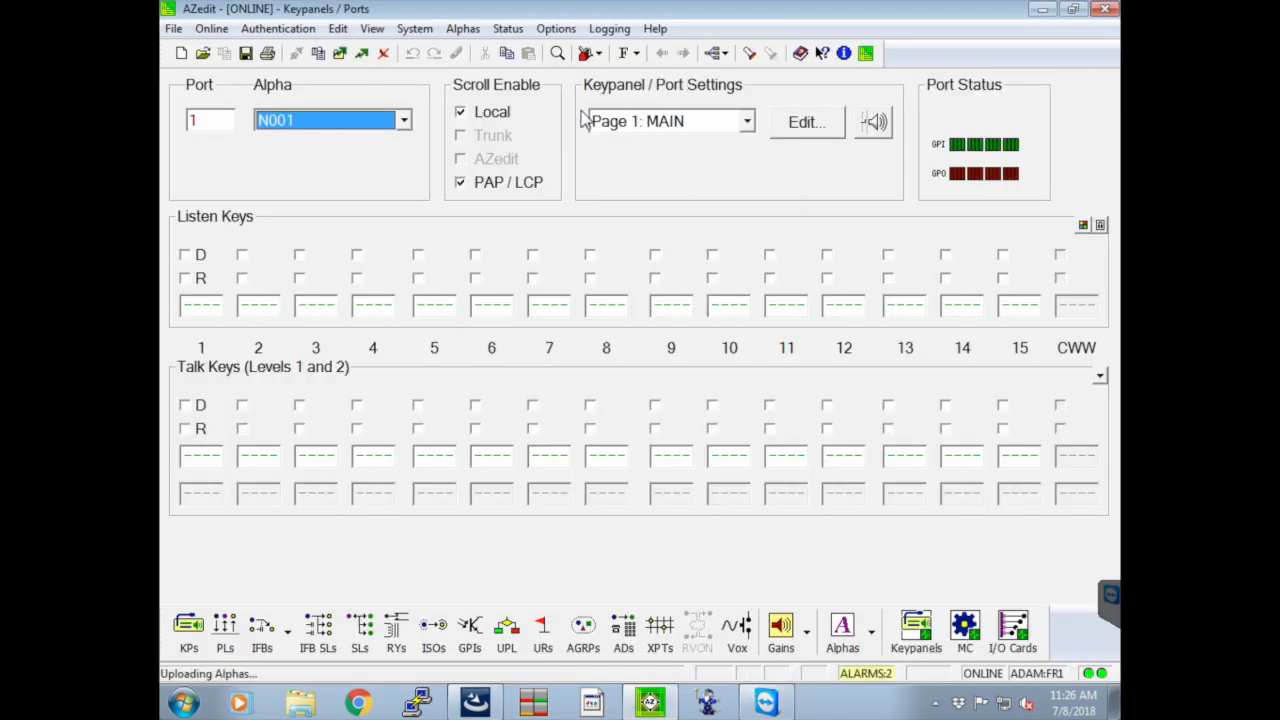
# Review the startup and shutdown options in the application preferences, leaving them as they are
pyautogui.click(560, 29)
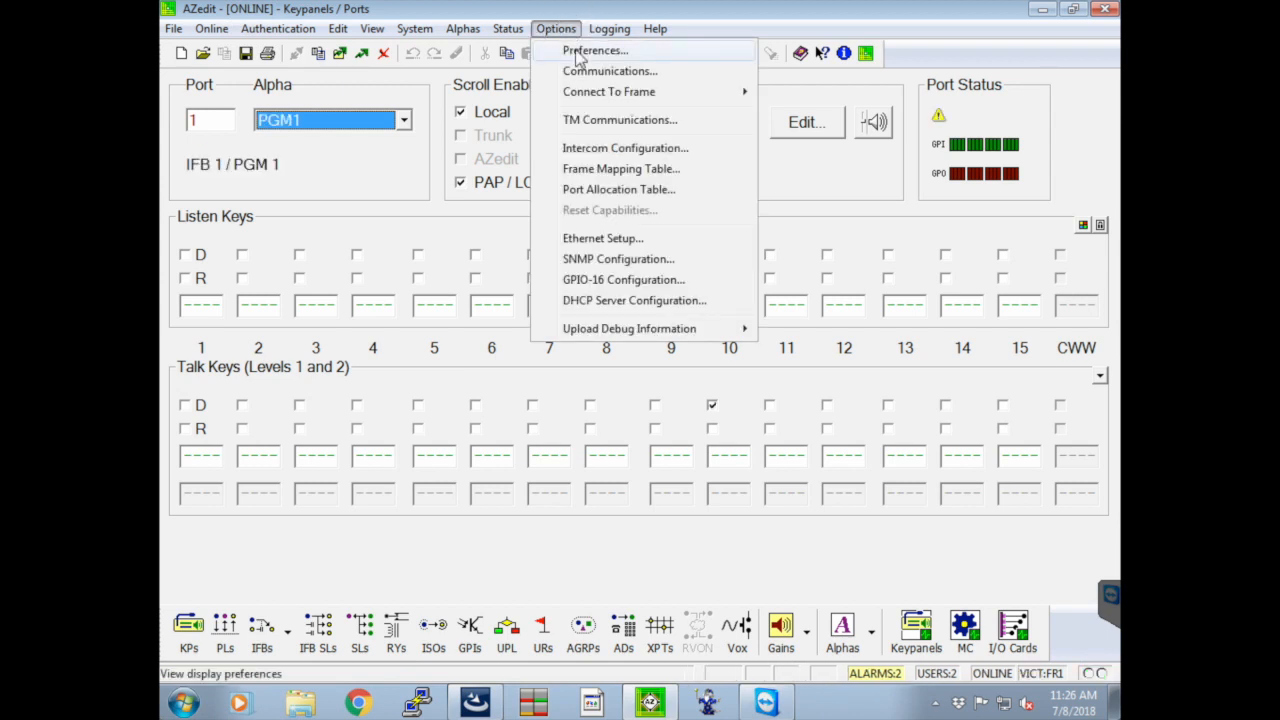
pyautogui.click(578, 52)
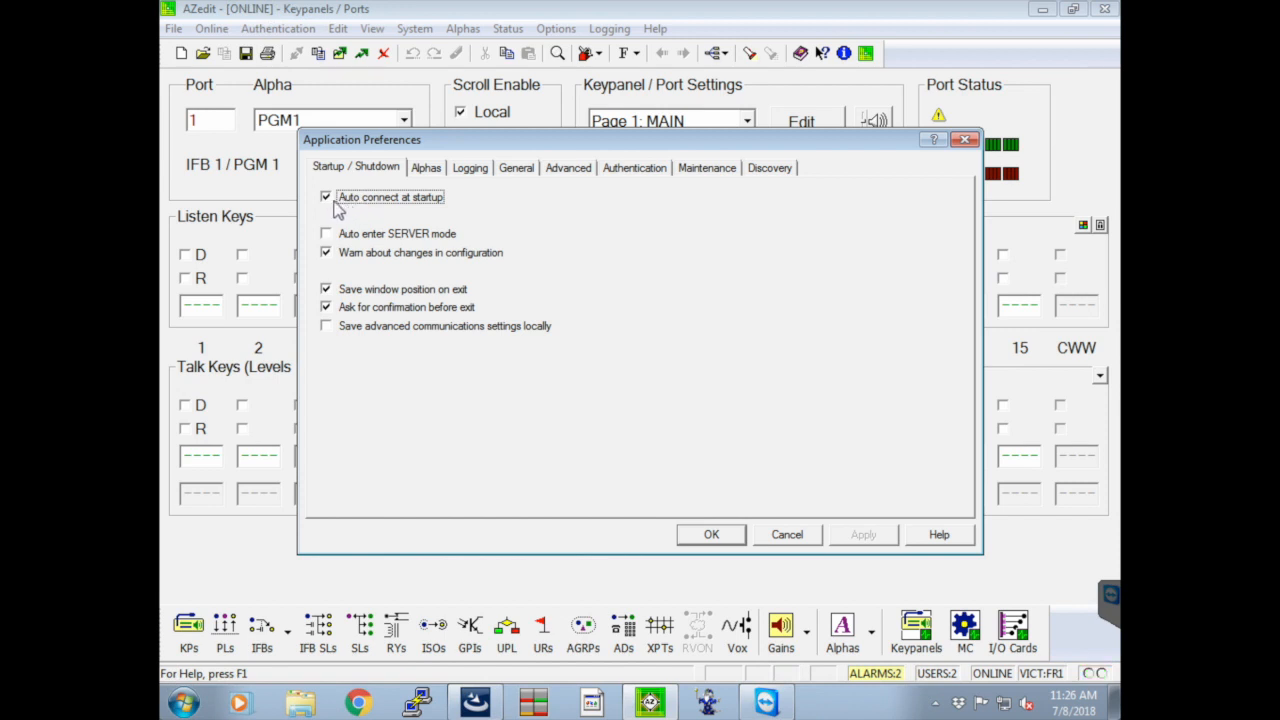
pyautogui.click(787, 536)
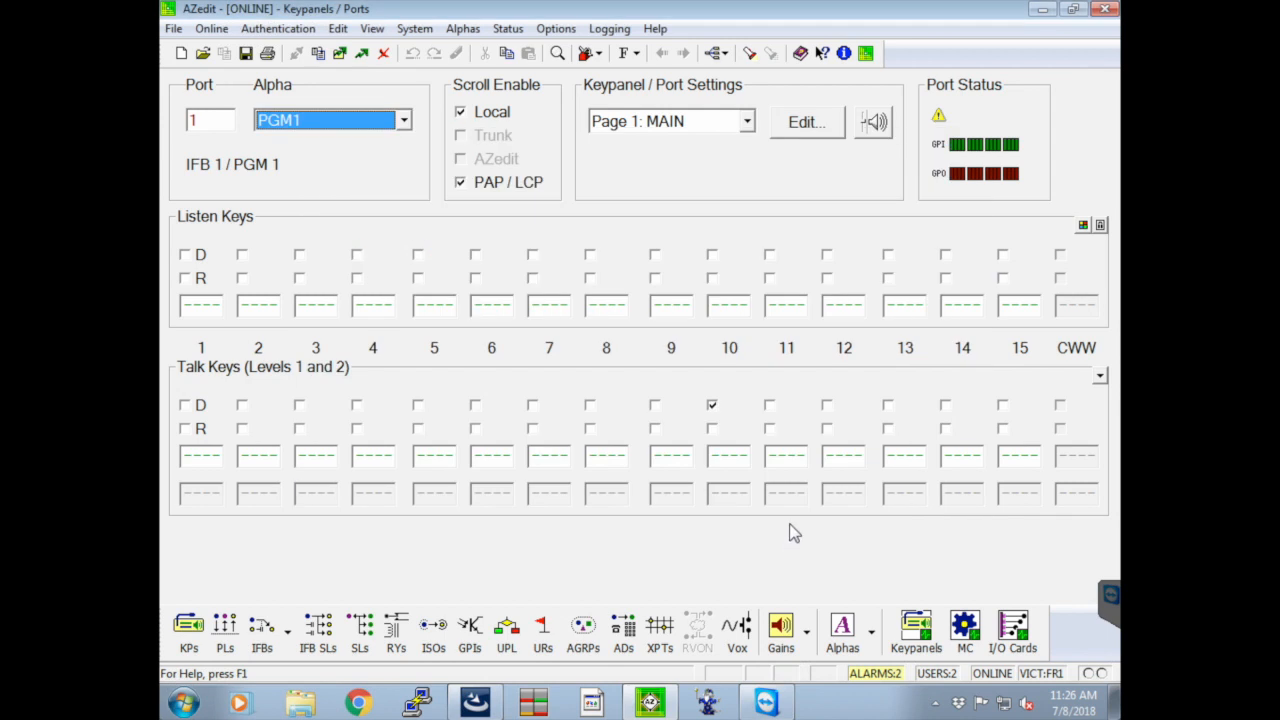
# Check the session's communication settings, including the connection type and the main and partner IP addresses
pyautogui.click(557, 29)
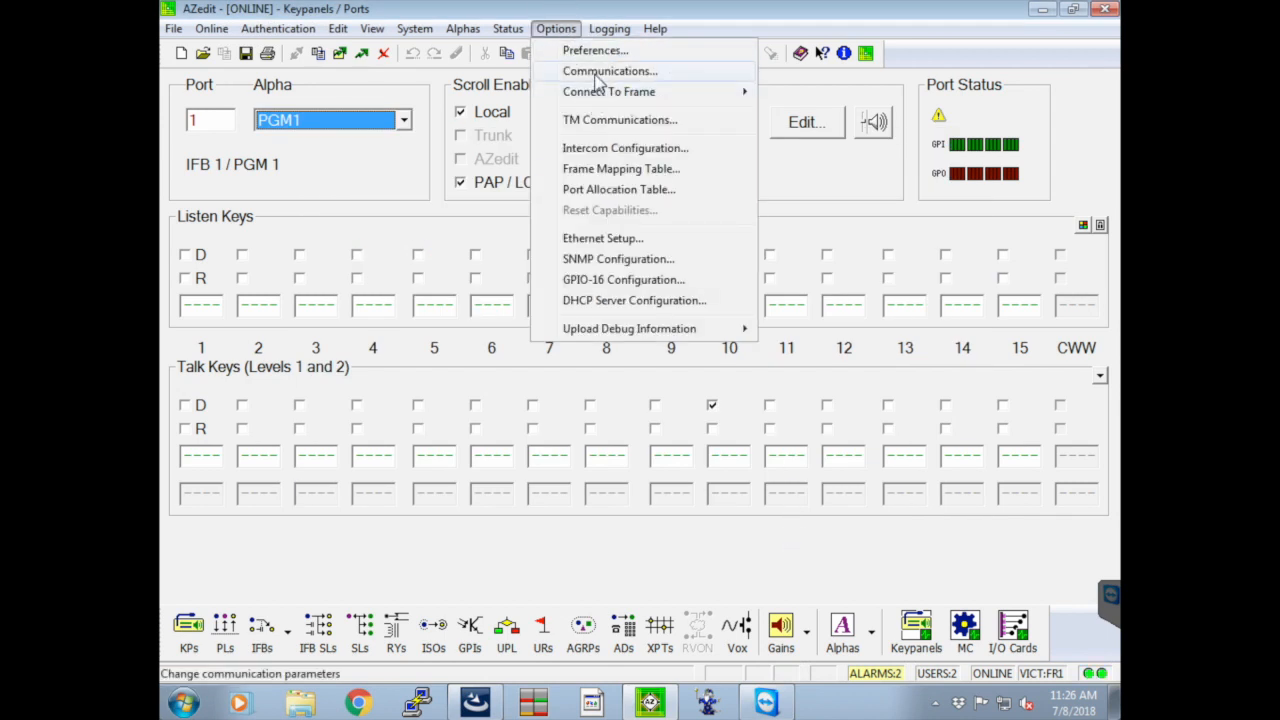
pyautogui.click(597, 72)
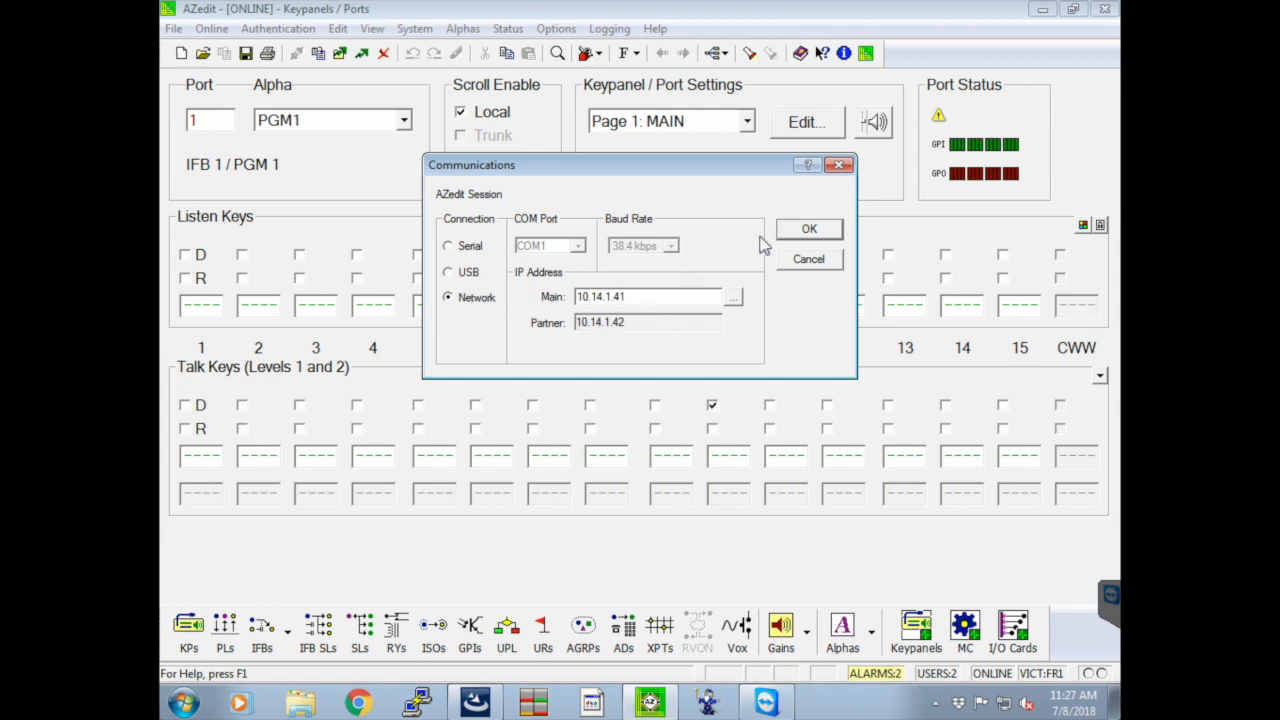
pyautogui.click(806, 230)
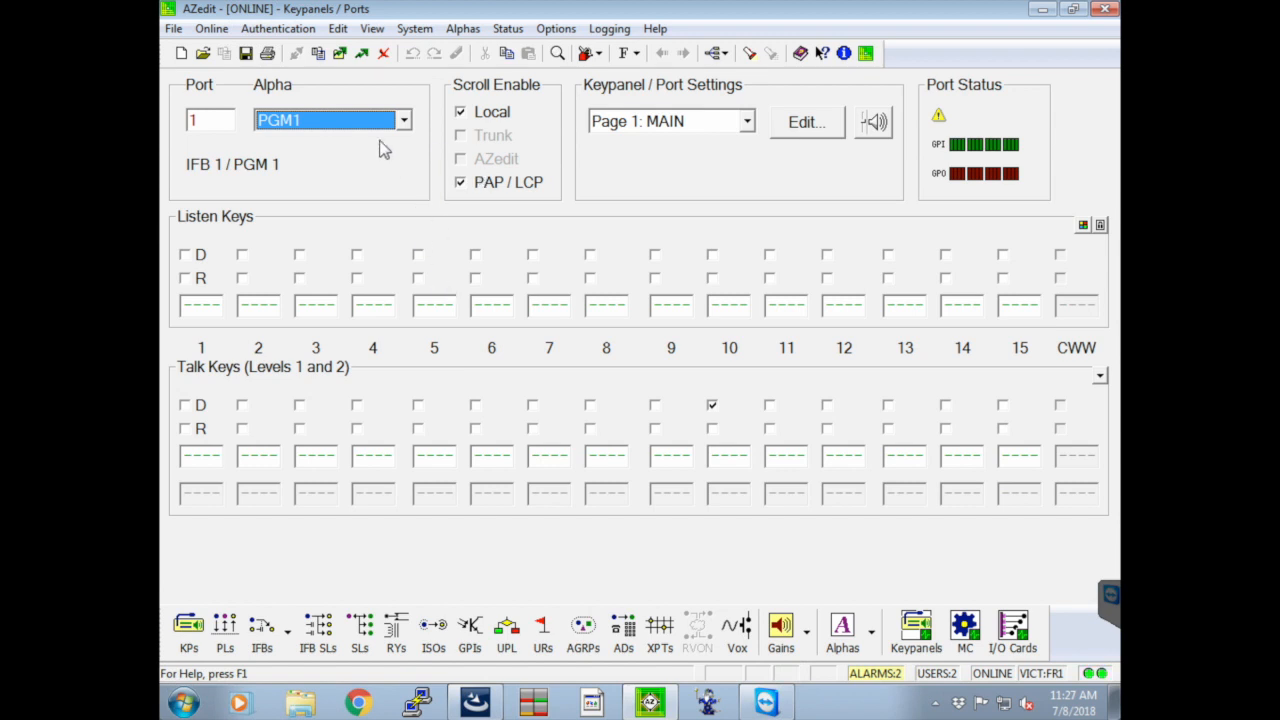
# Browse the list of port alphas for port 1 and close it without choosing another one
pyautogui.click(326, 122)
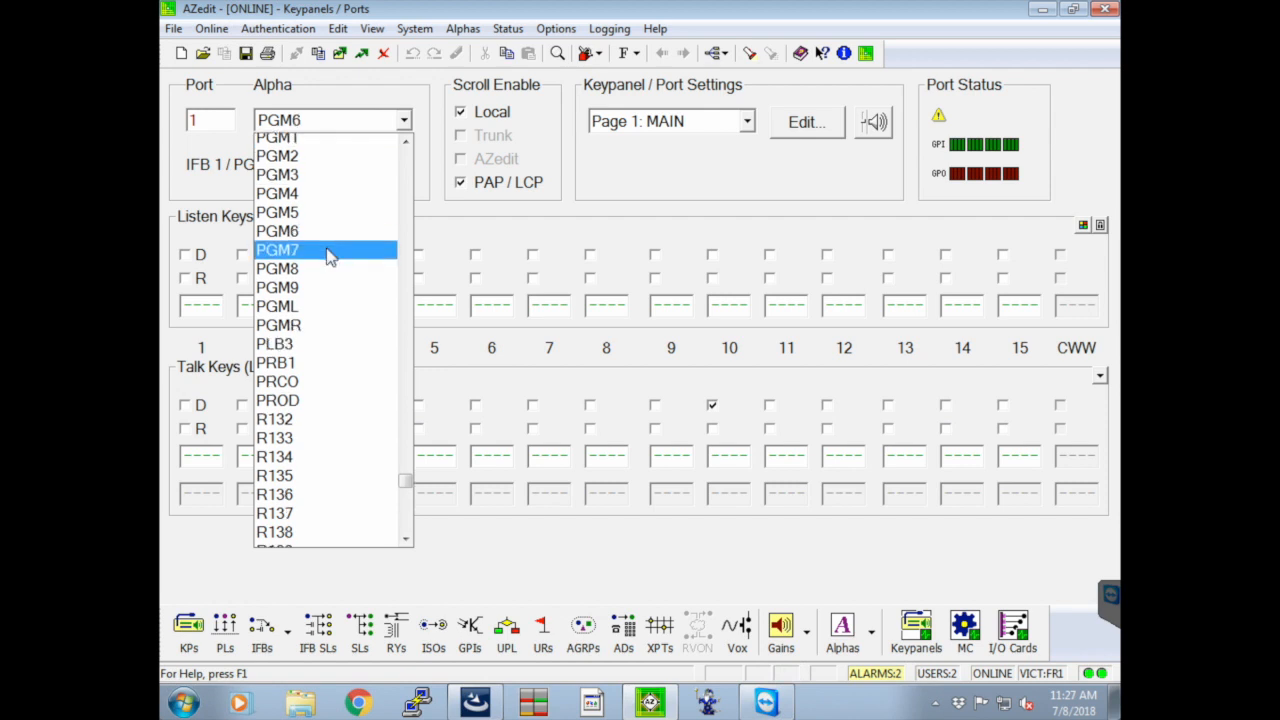
pyautogui.scroll(-5, 330, 280)
pyautogui.scroll(10, 324, 288)
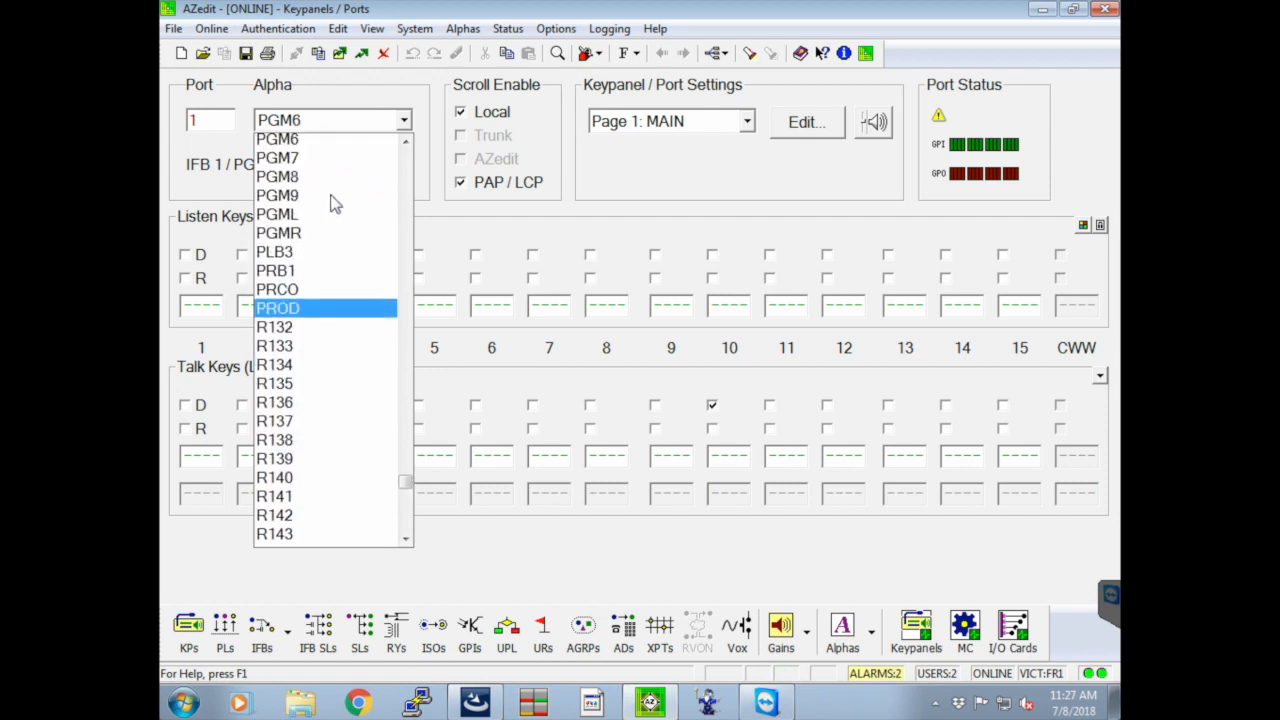
pyautogui.scroll(11, 388, 145)
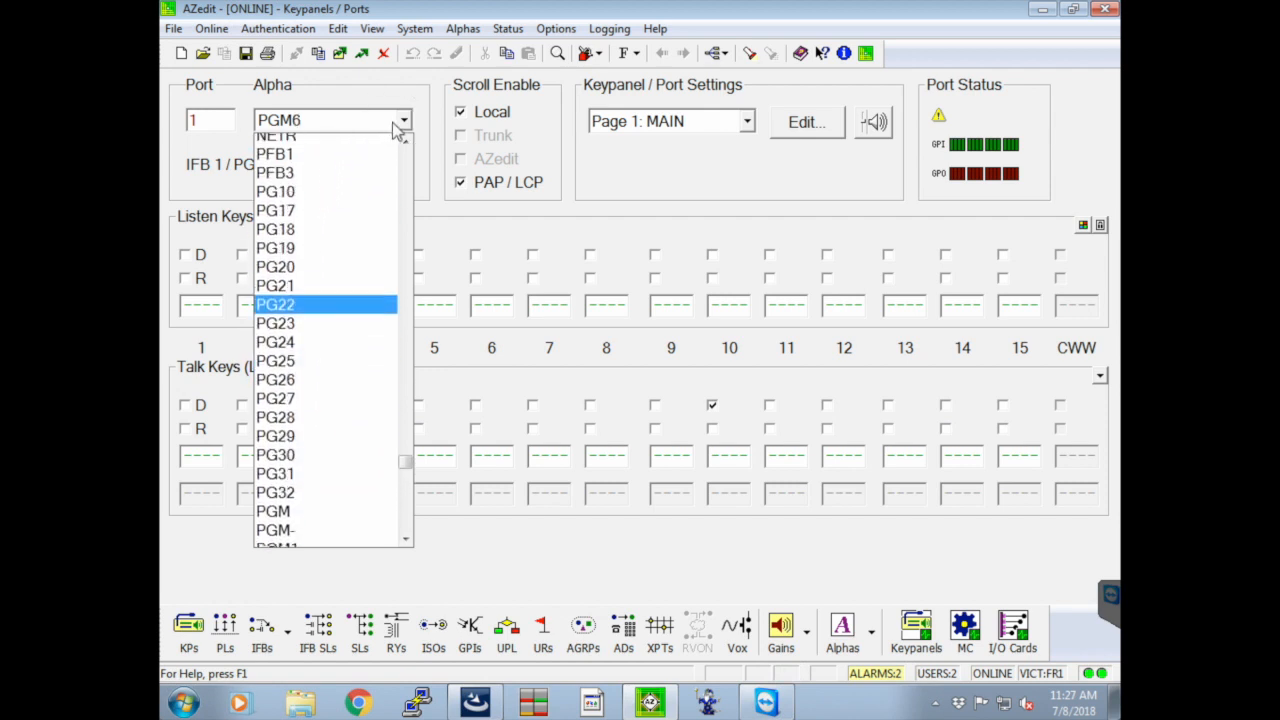
pyautogui.click(404, 122)
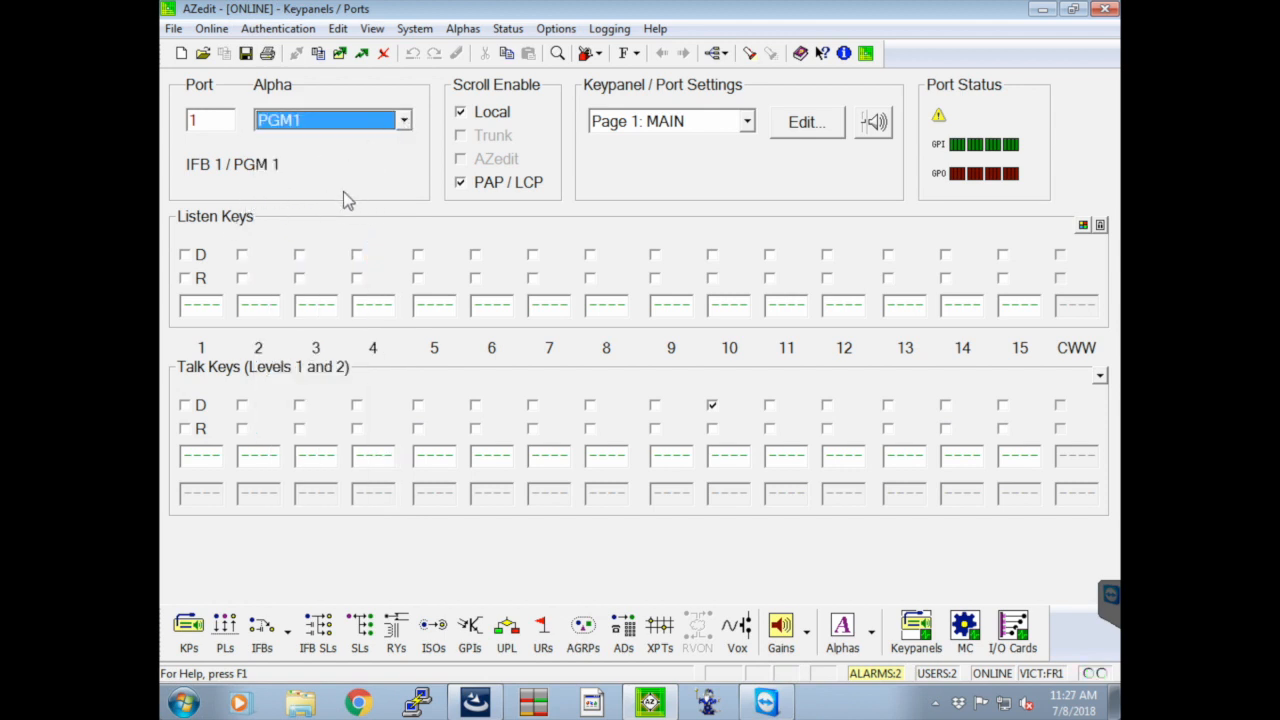
# View the setup files available for sending to the intercom, then cancel without sending any
pyautogui.click(342, 60)
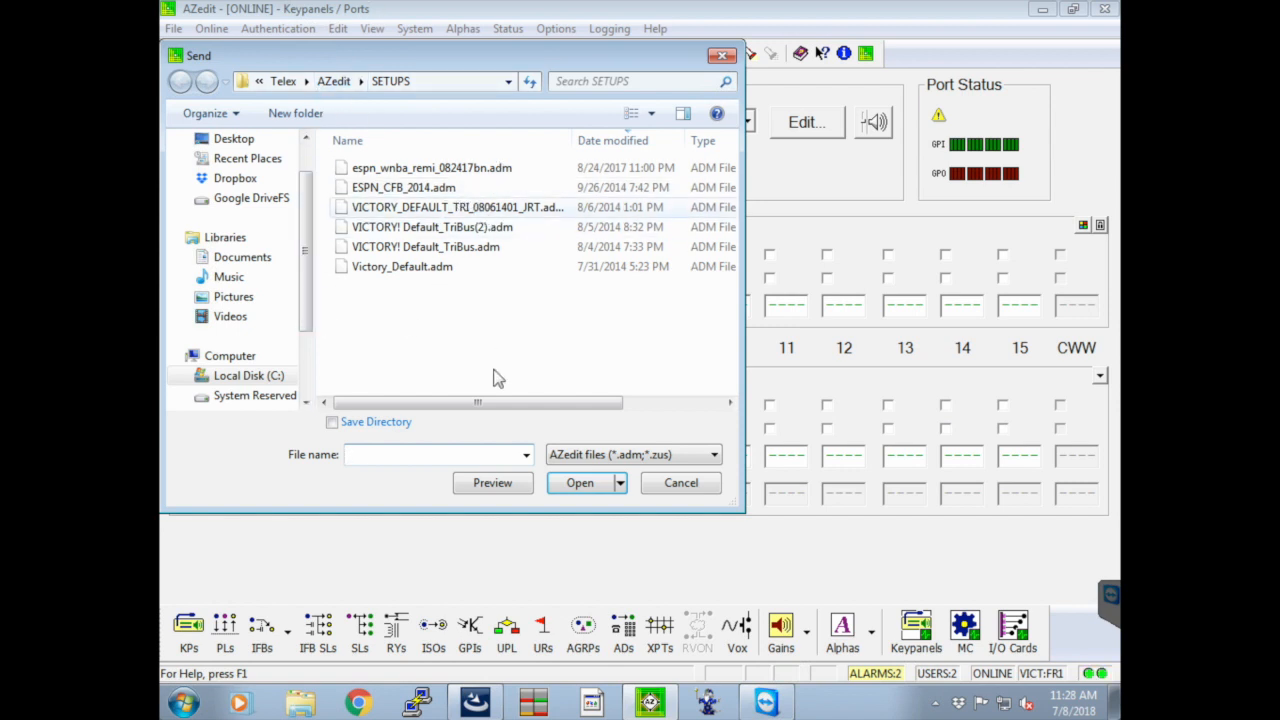
pyautogui.click(679, 486)
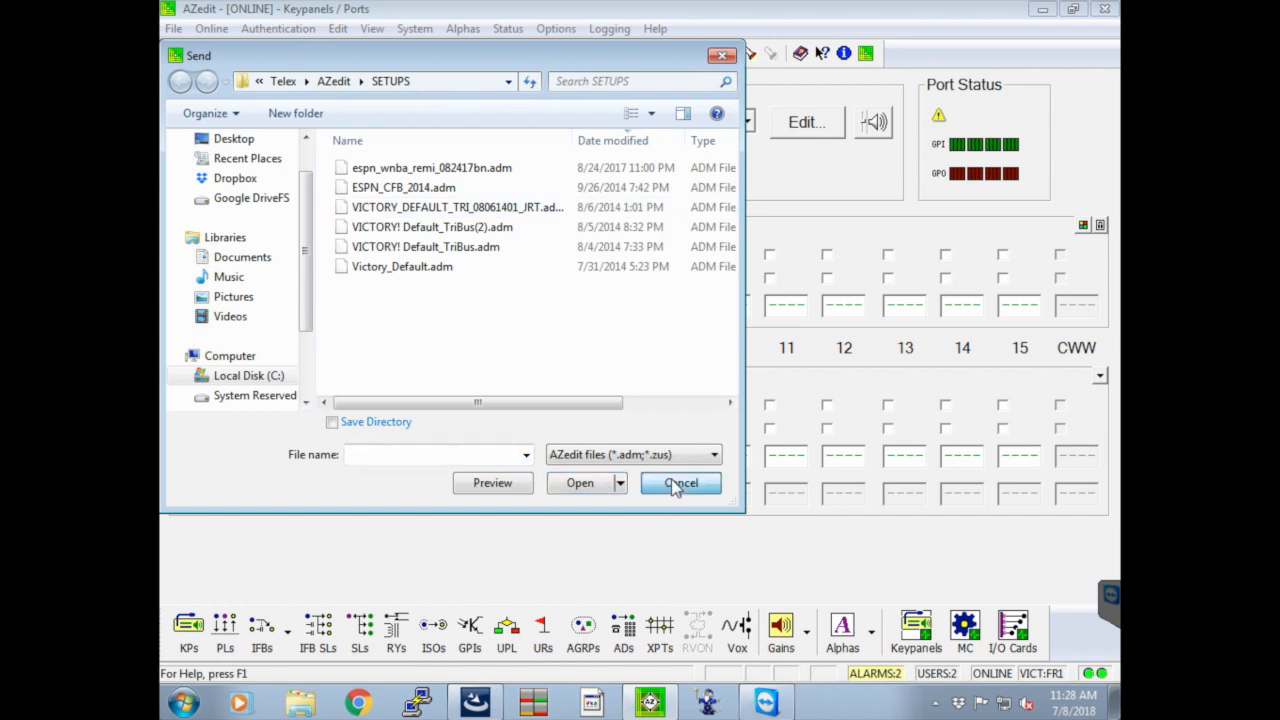
pyautogui.click(748, 404)
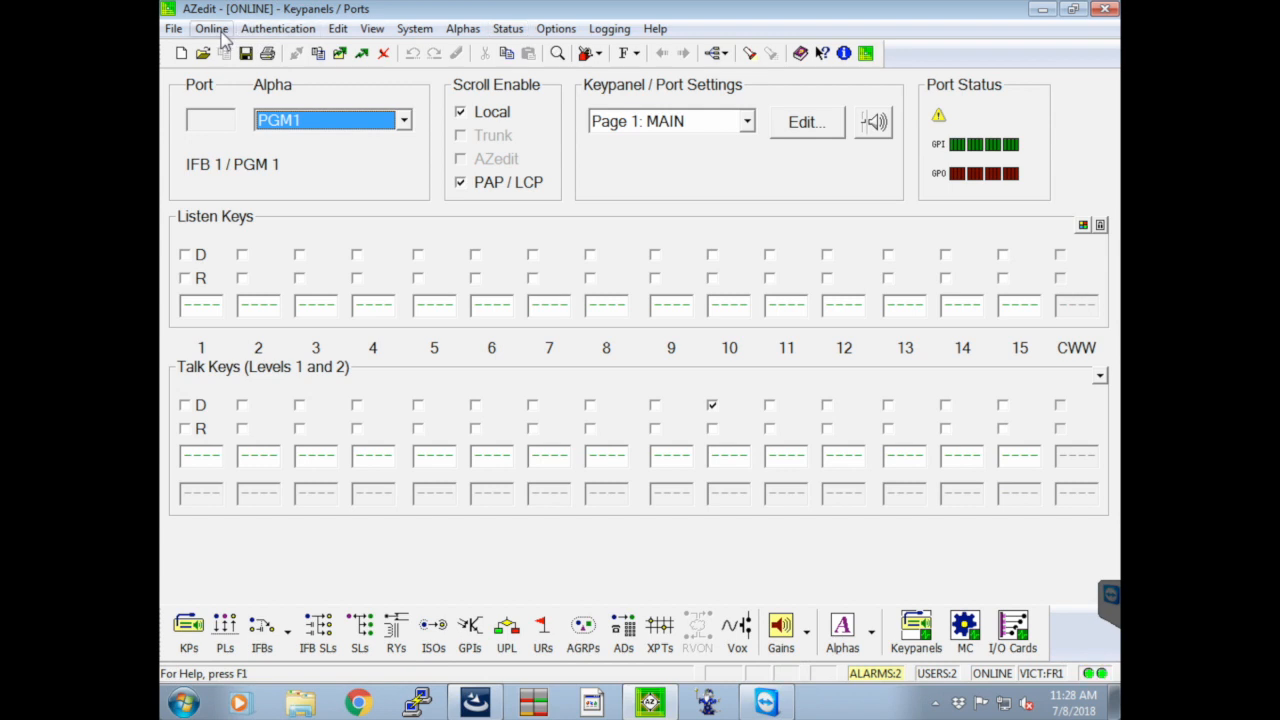
# Recheck the communication settings without changes and view the available online connection commands
pyautogui.click(556, 29)
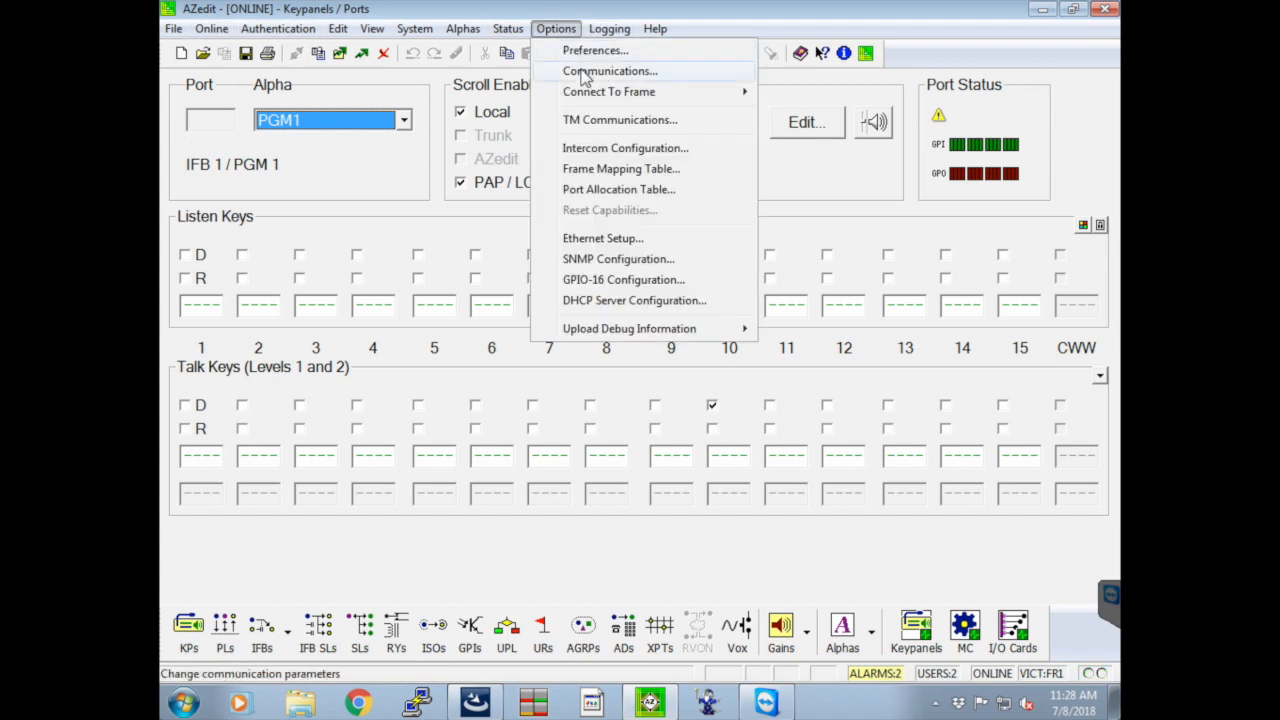
pyautogui.click(585, 72)
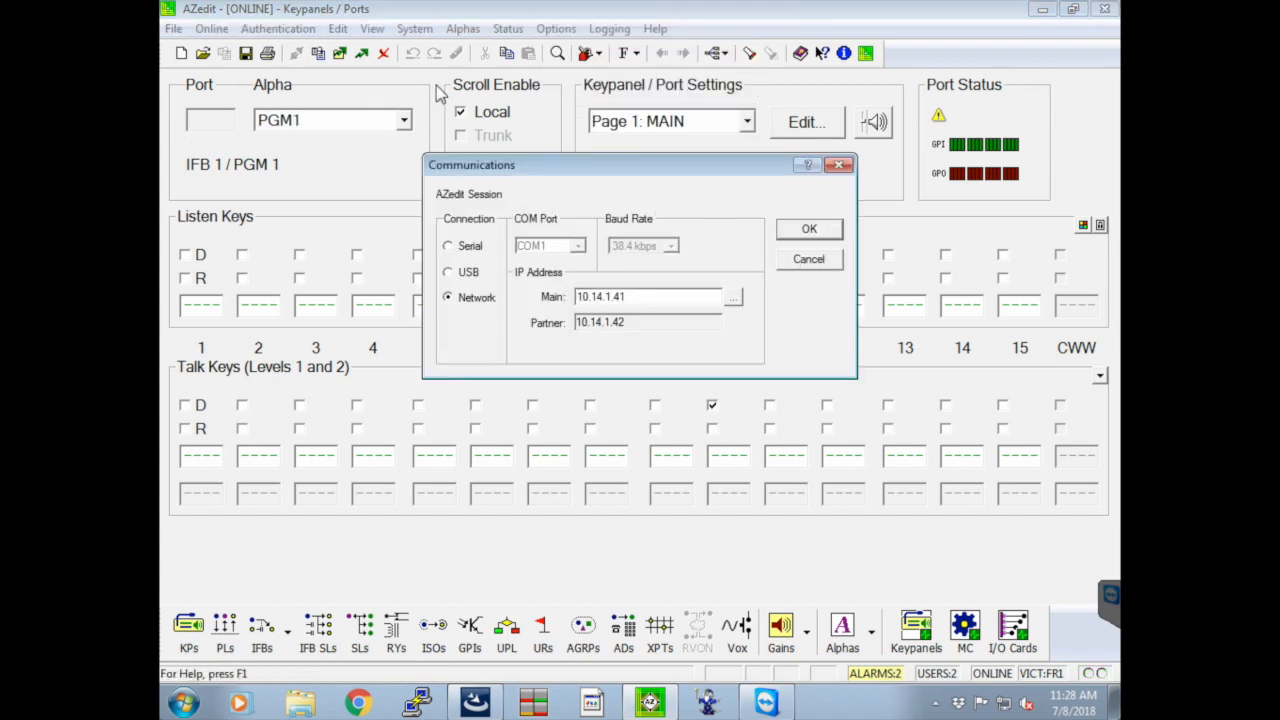
pyautogui.click(806, 260)
pyautogui.click(211, 29)
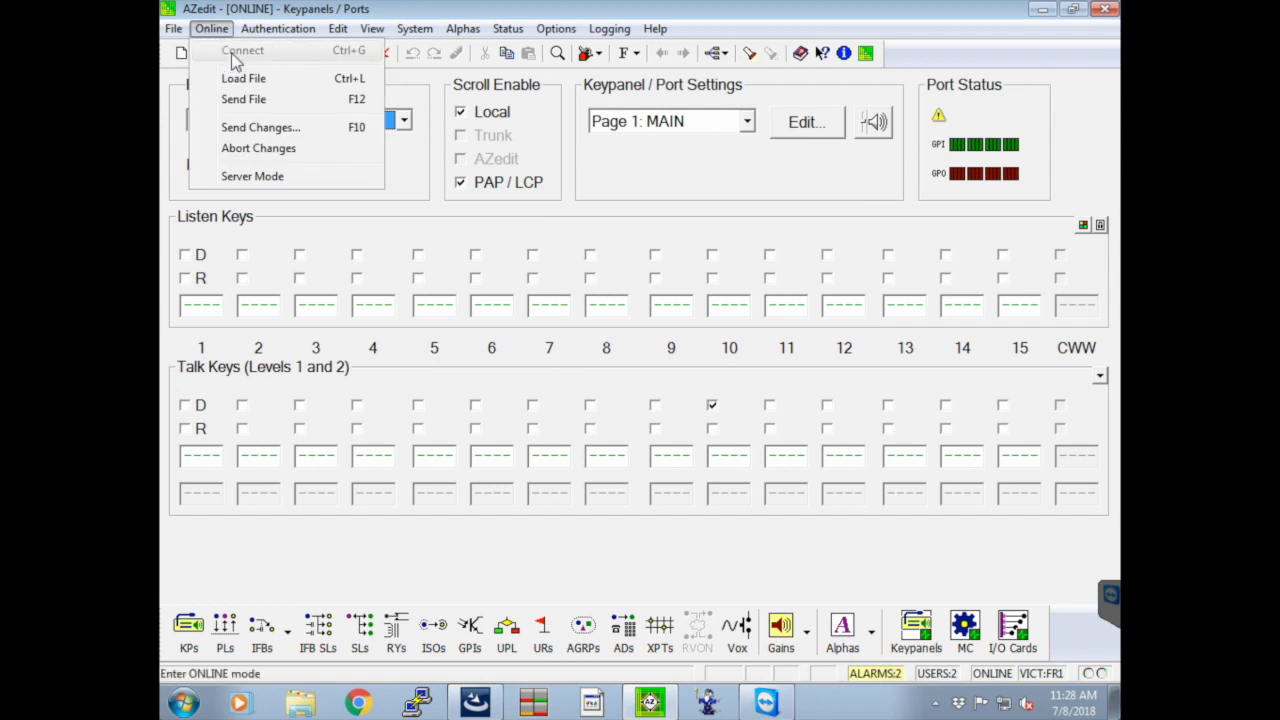
pyautogui.click(645, 190)
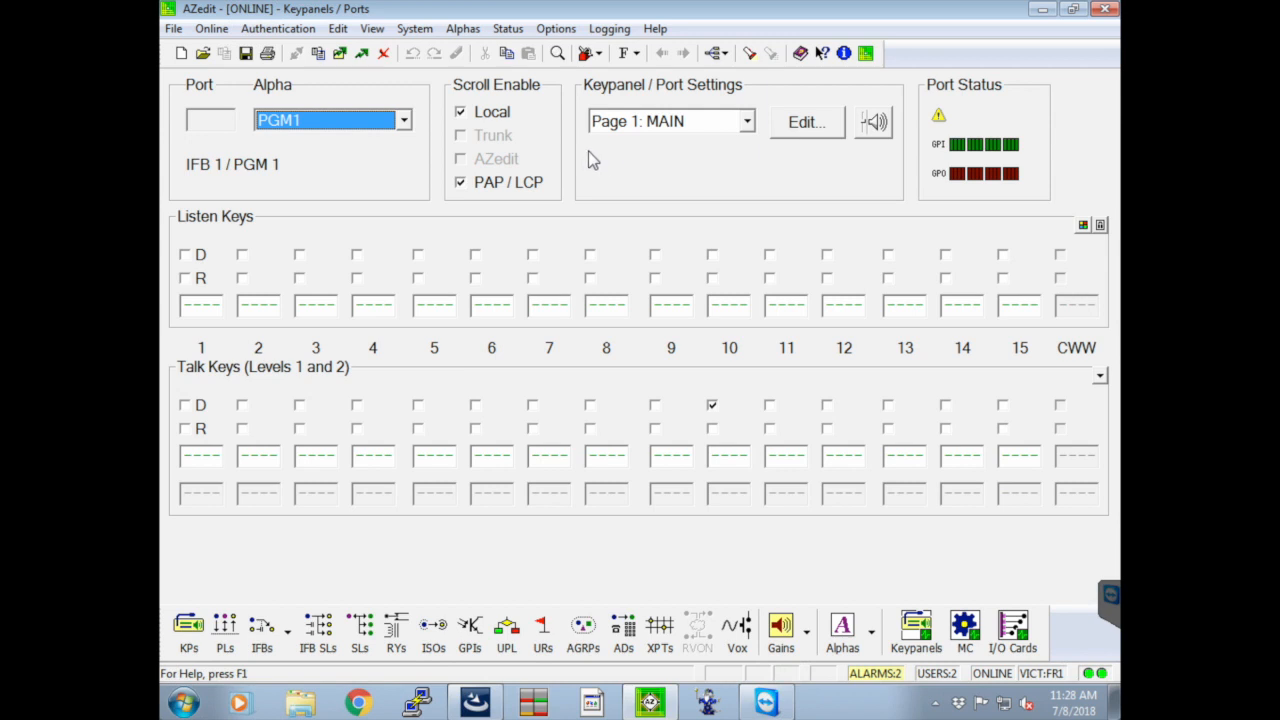
# Show the I/O card status and examine the first frame's cards in slots 1:001, 1:002 and 1:009
pyautogui.click(1020, 630)
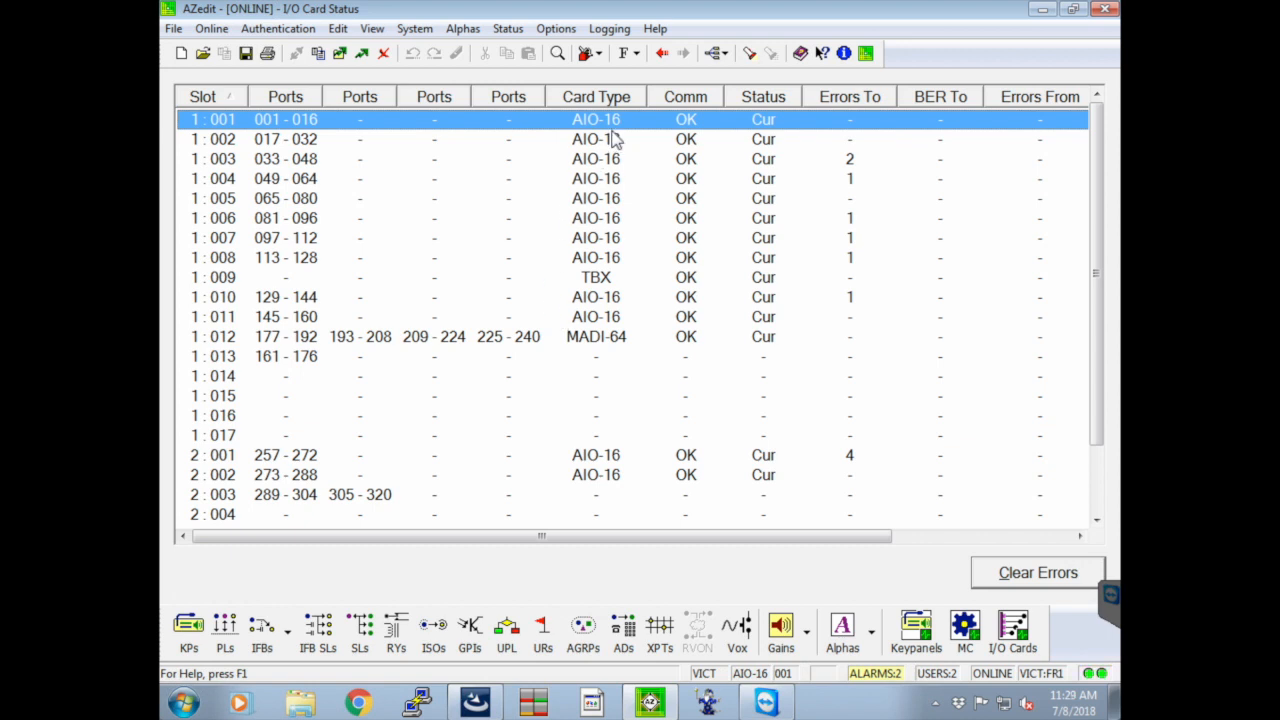
pyautogui.click(300, 143)
pyautogui.click(266, 122)
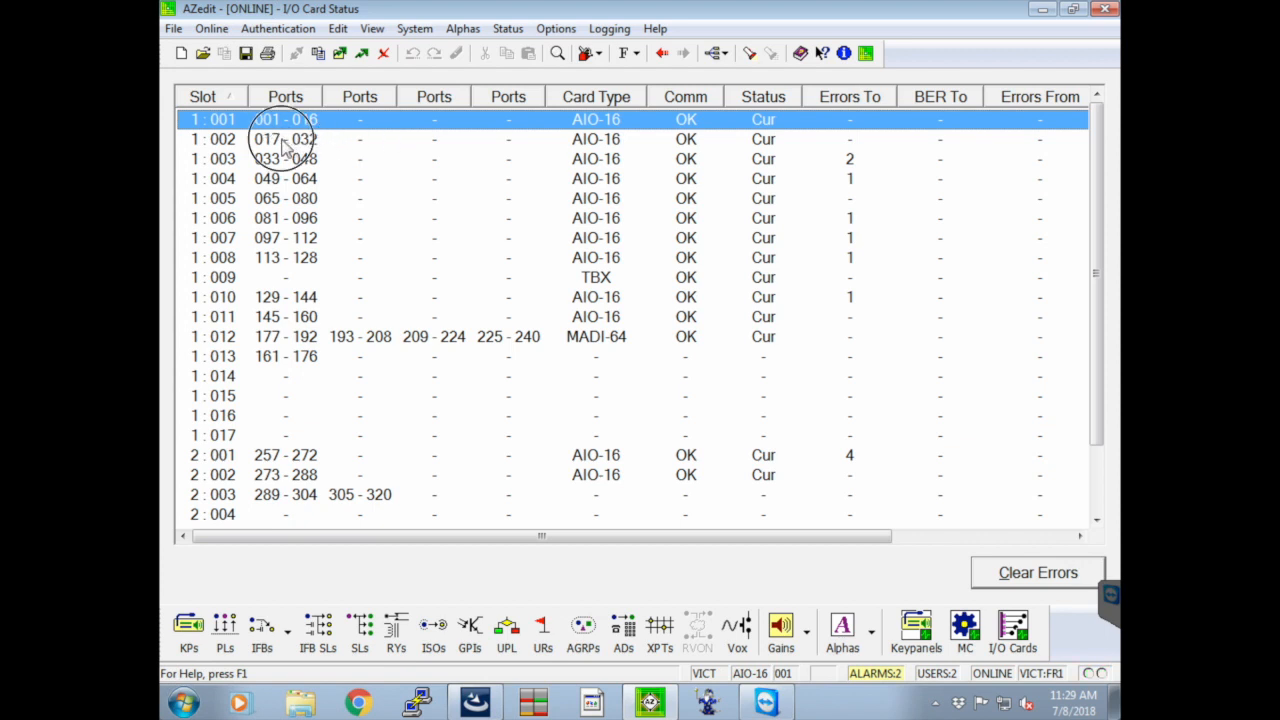
pyautogui.click(284, 142)
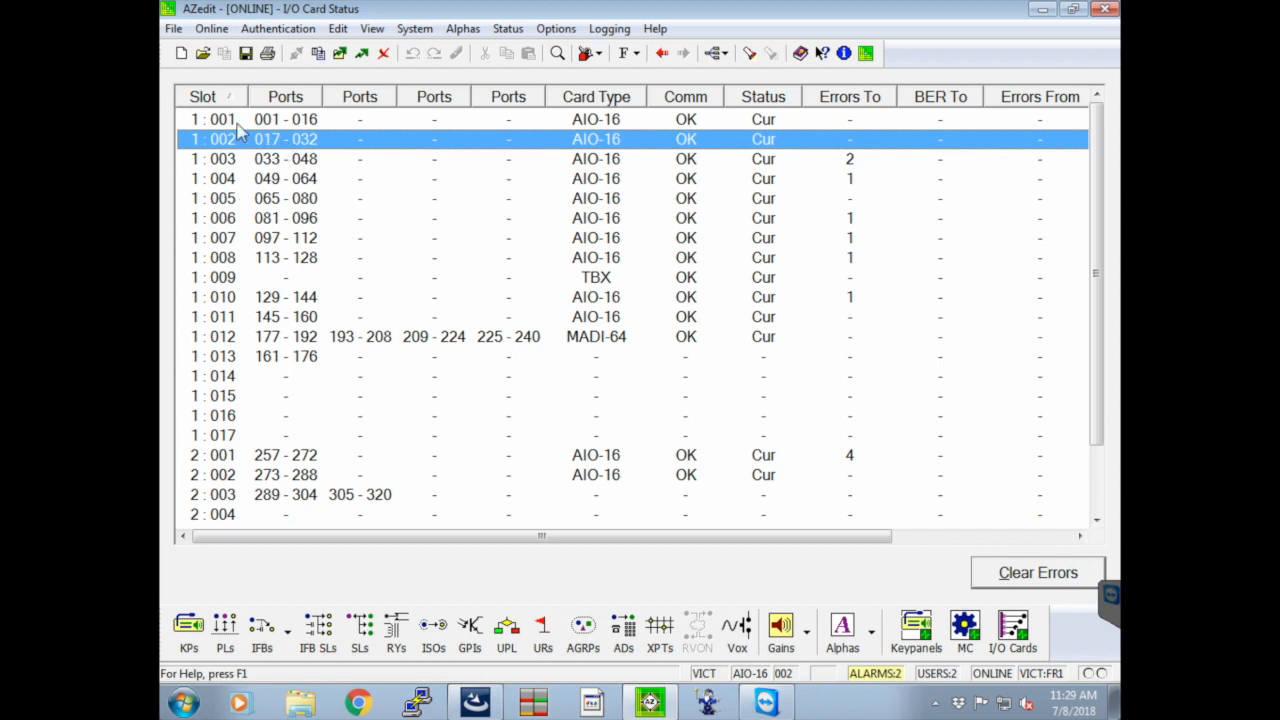
pyautogui.click(576, 280)
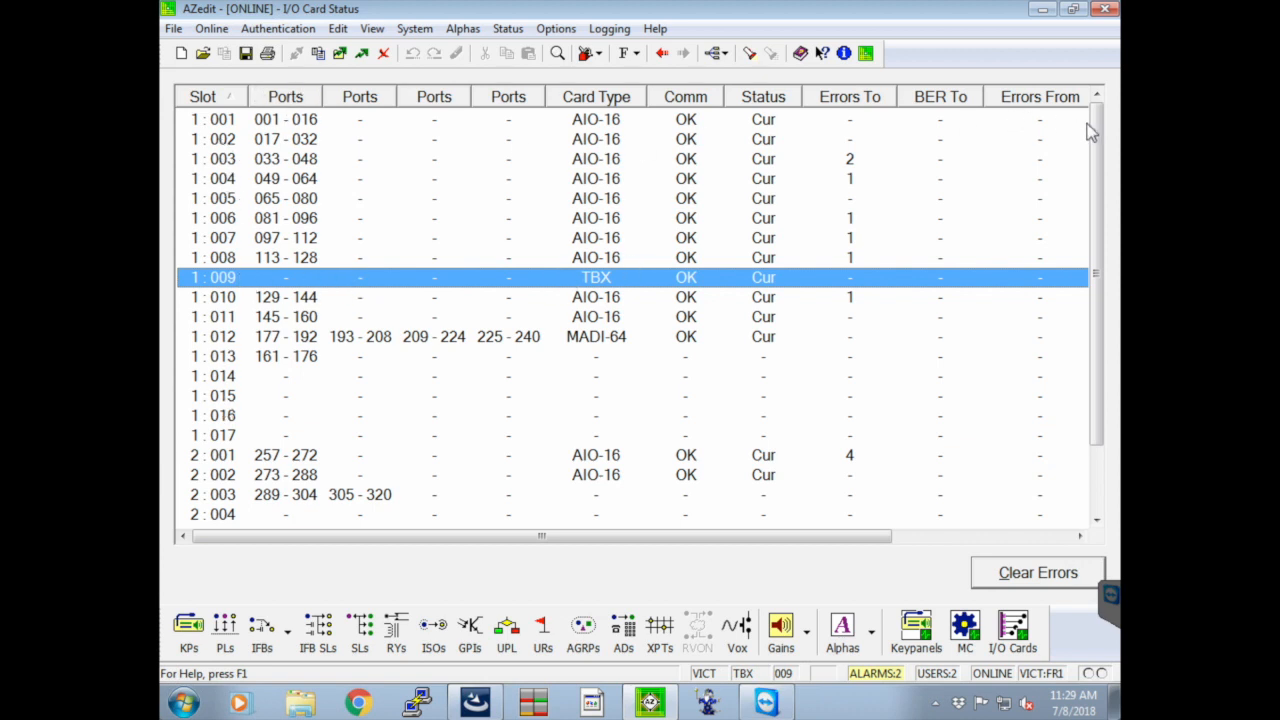
# Examine the second frame's slots, both TBX cards, the MADI-64 card and slot 1:013 in the card status list
pyautogui.moveTo(1100, 133); pyautogui.dragTo(1100, 270)
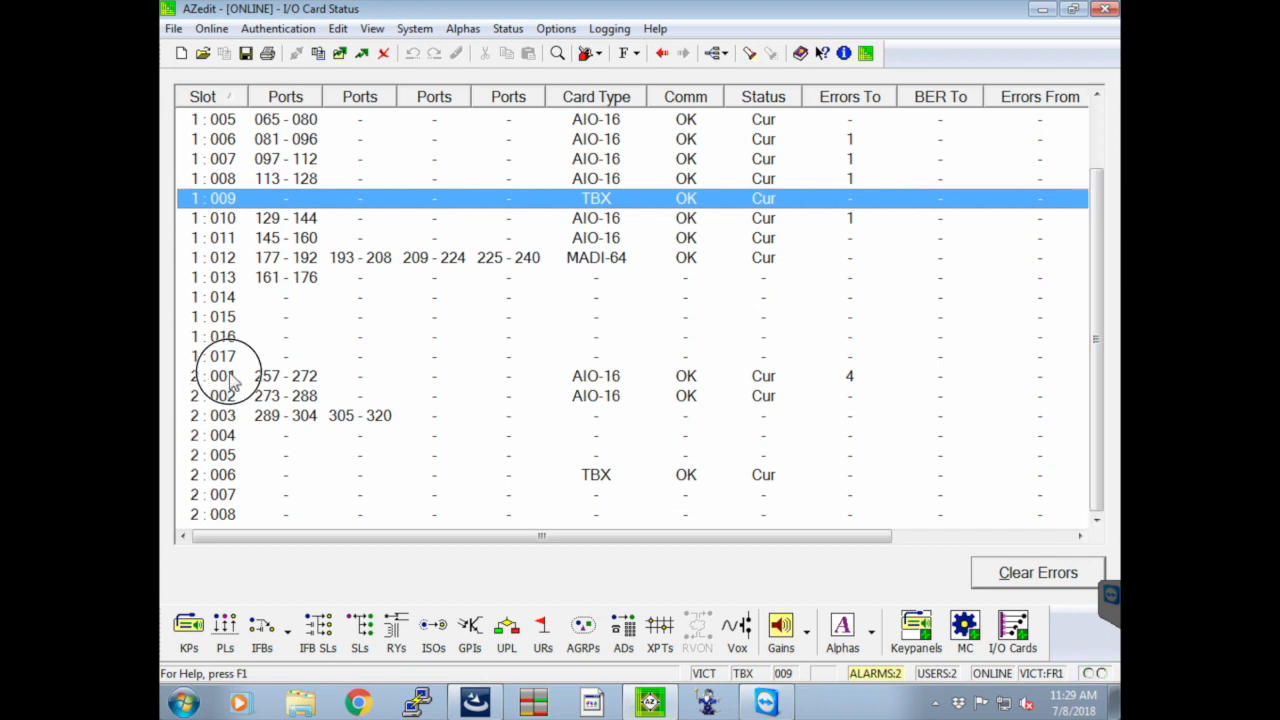
pyautogui.click(236, 516)
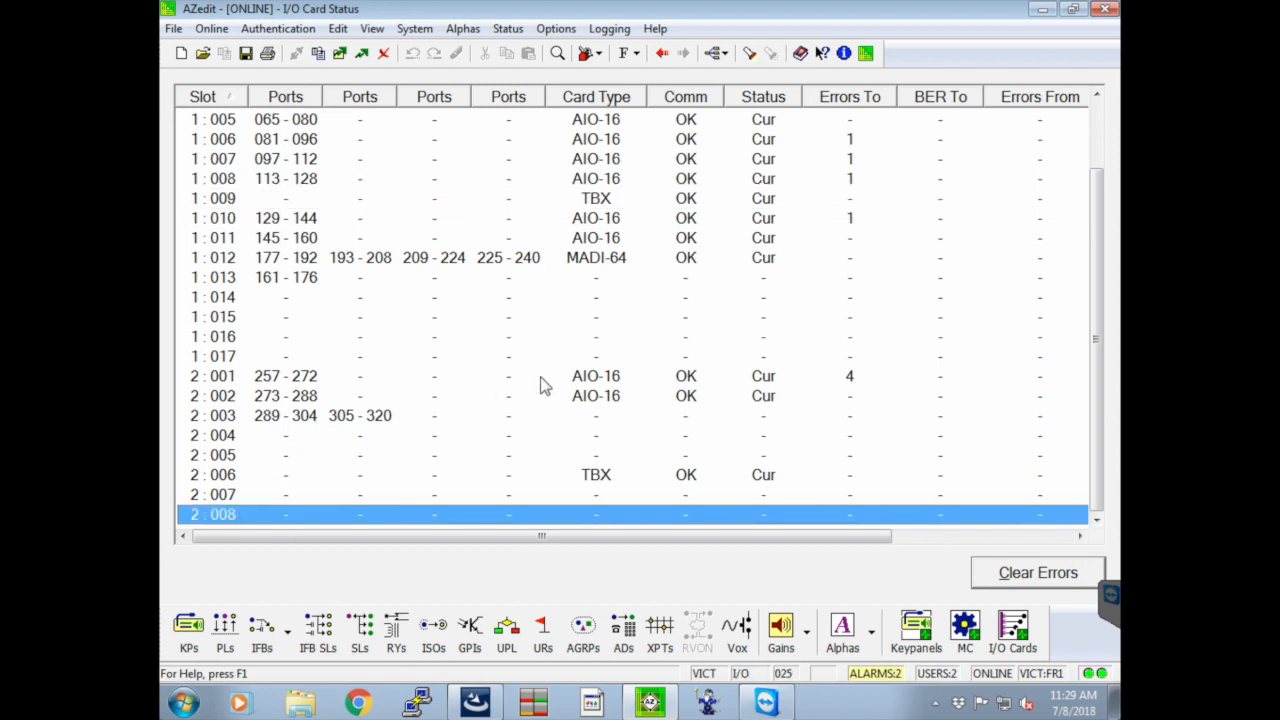
pyautogui.click(595, 475)
pyautogui.click(597, 200)
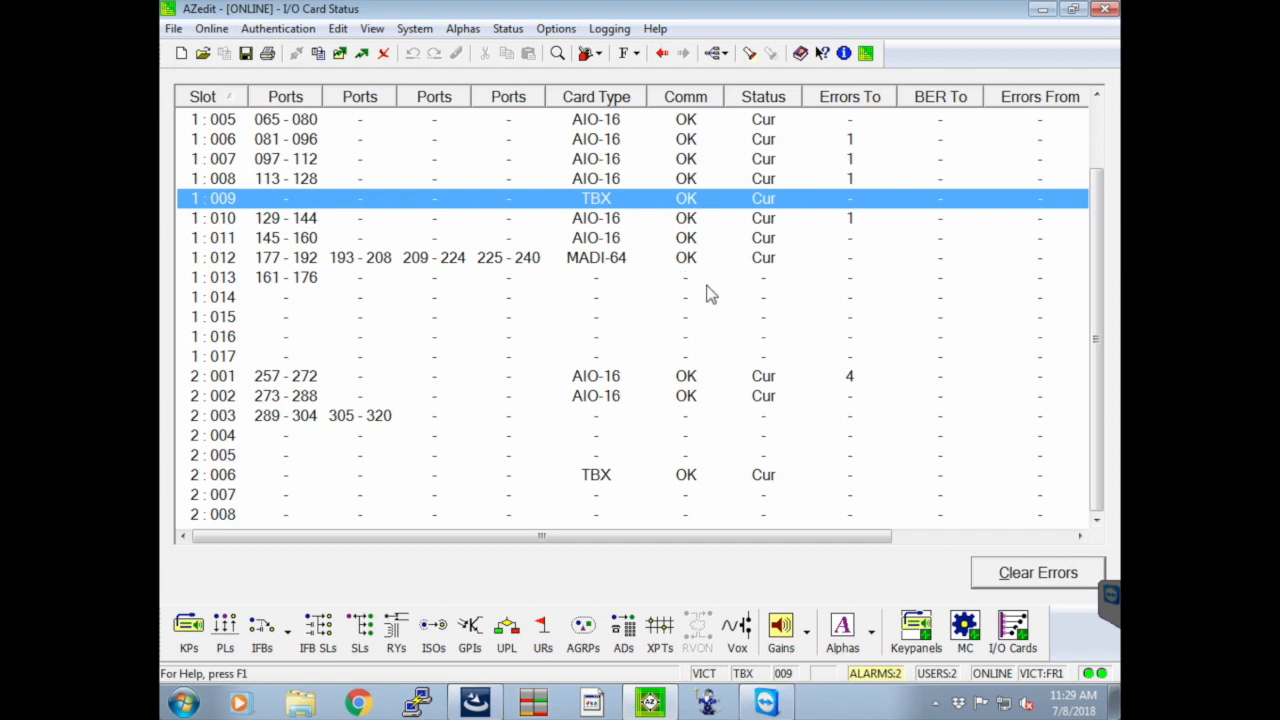
pyautogui.click(612, 266)
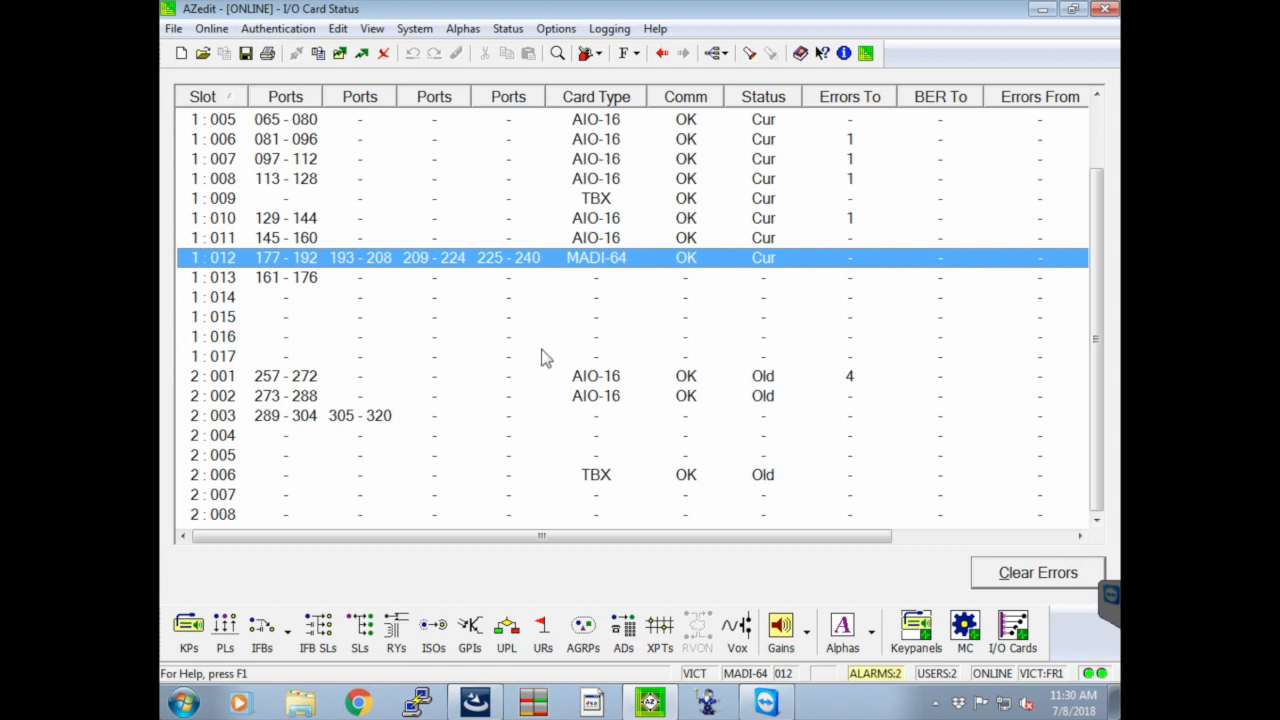
pyautogui.click(597, 277)
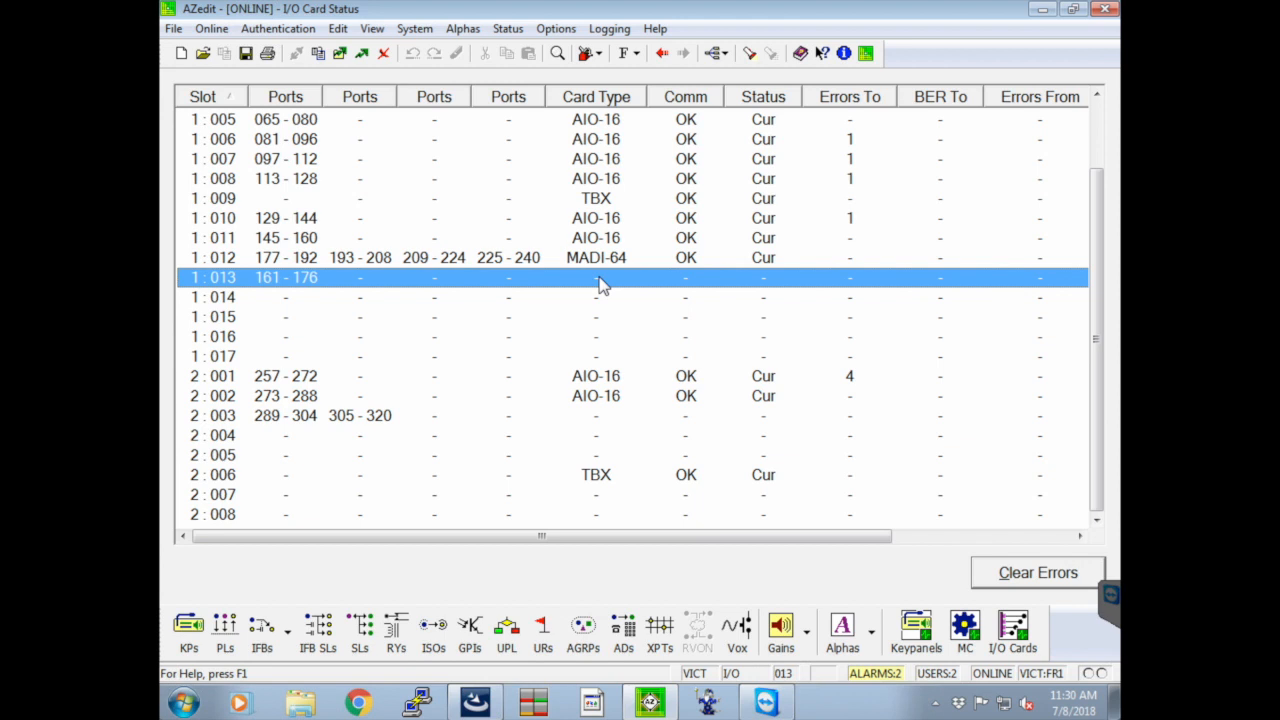
# Open the port allocation table and choose RVON-16 as the card type for slot 1:013
pyautogui.click(566, 30)
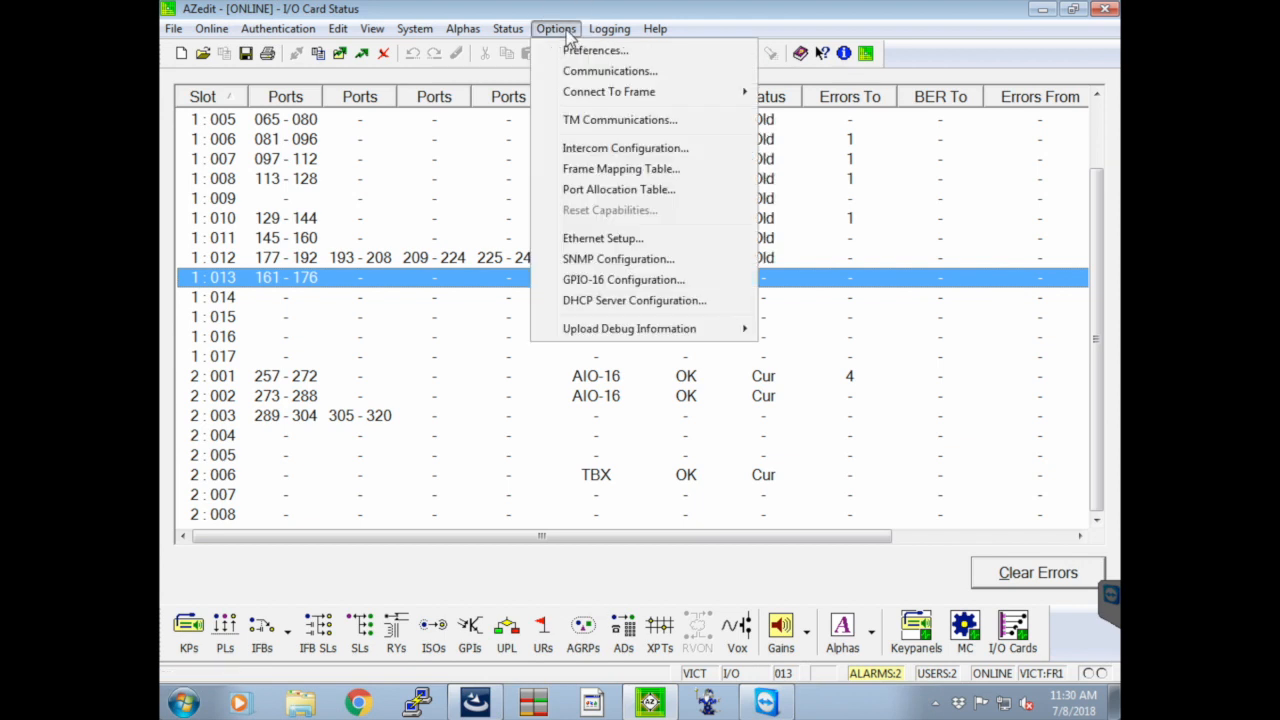
pyautogui.click(617, 190)
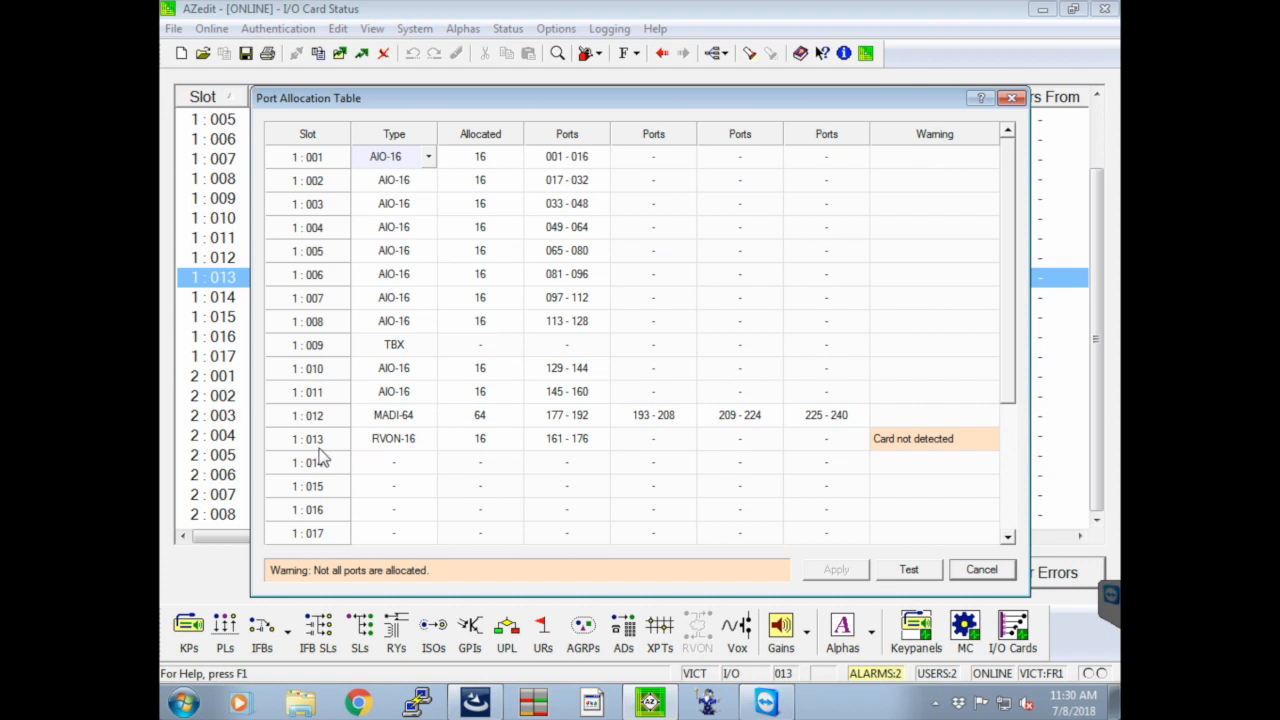
pyautogui.click(403, 447)
pyautogui.click(428, 438)
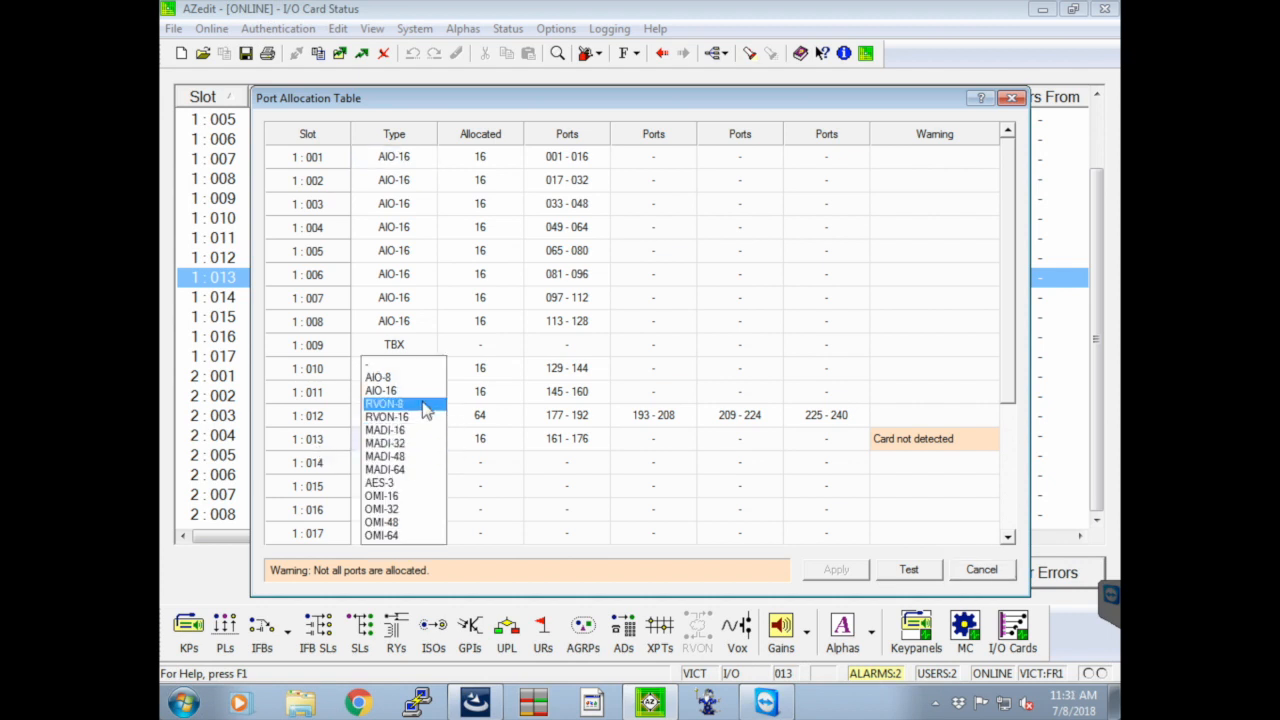
pyautogui.click(420, 417)
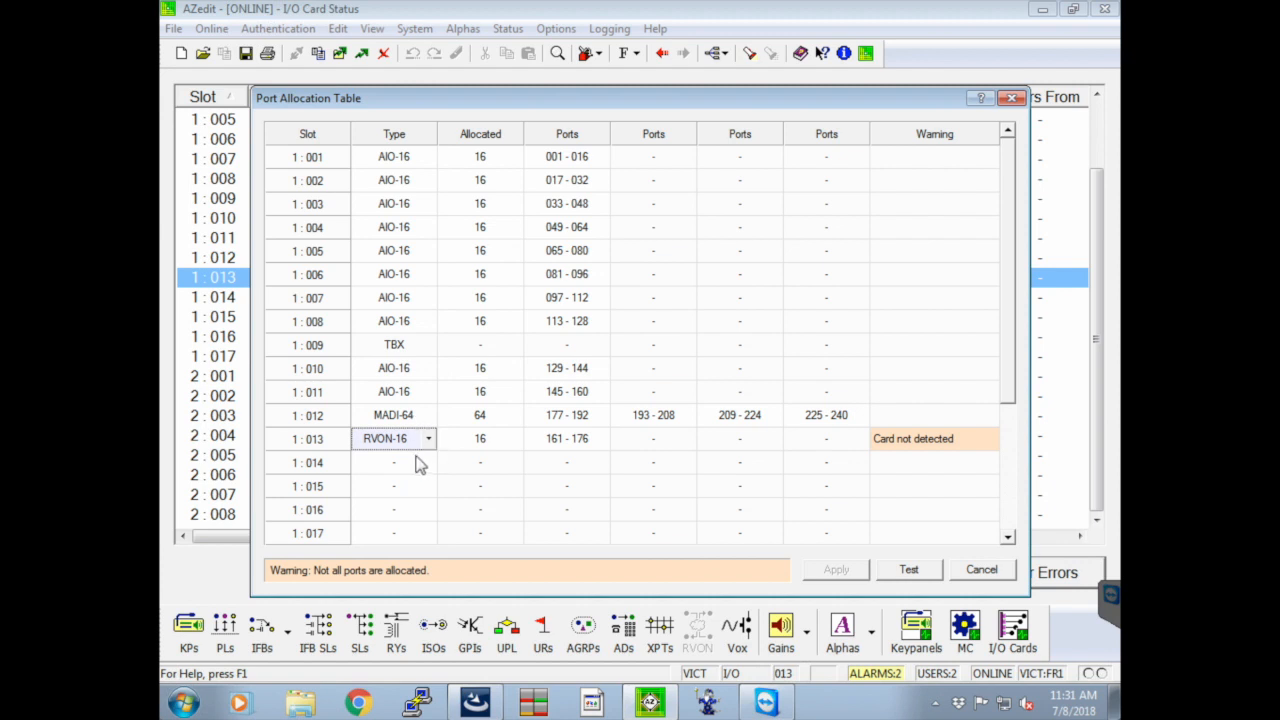
pyautogui.click(430, 443)
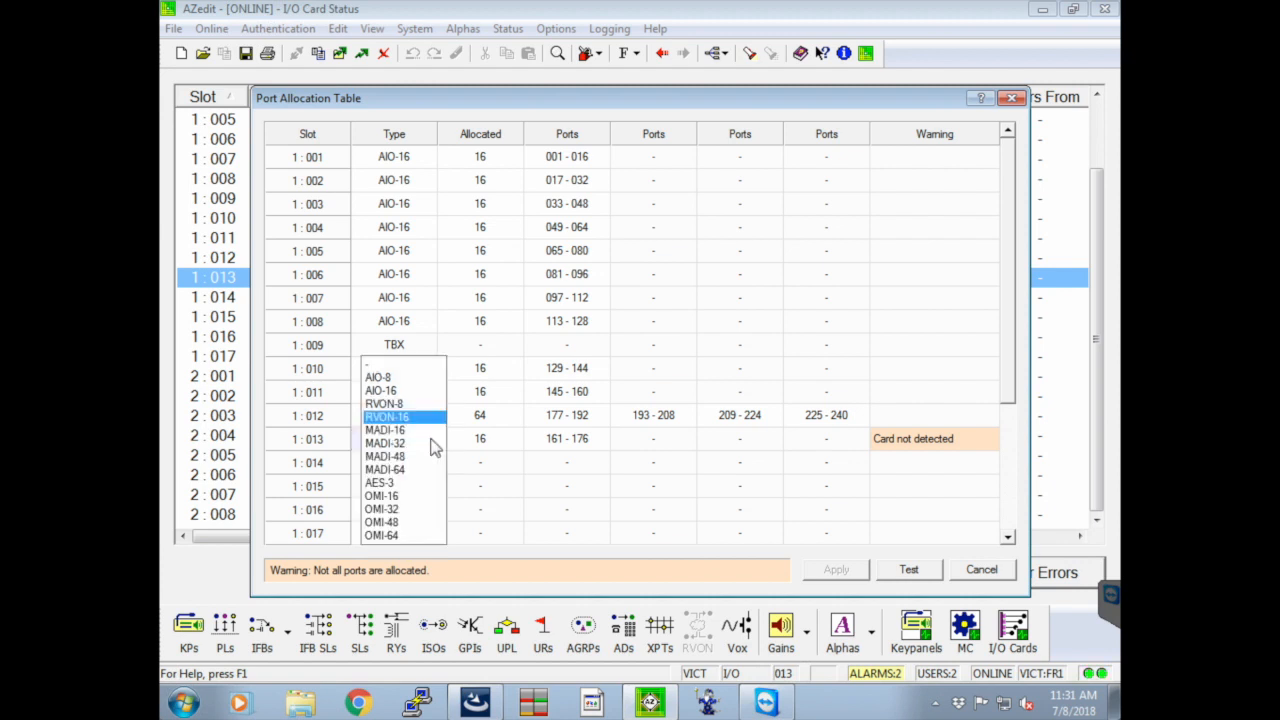
pyautogui.click(390, 416)
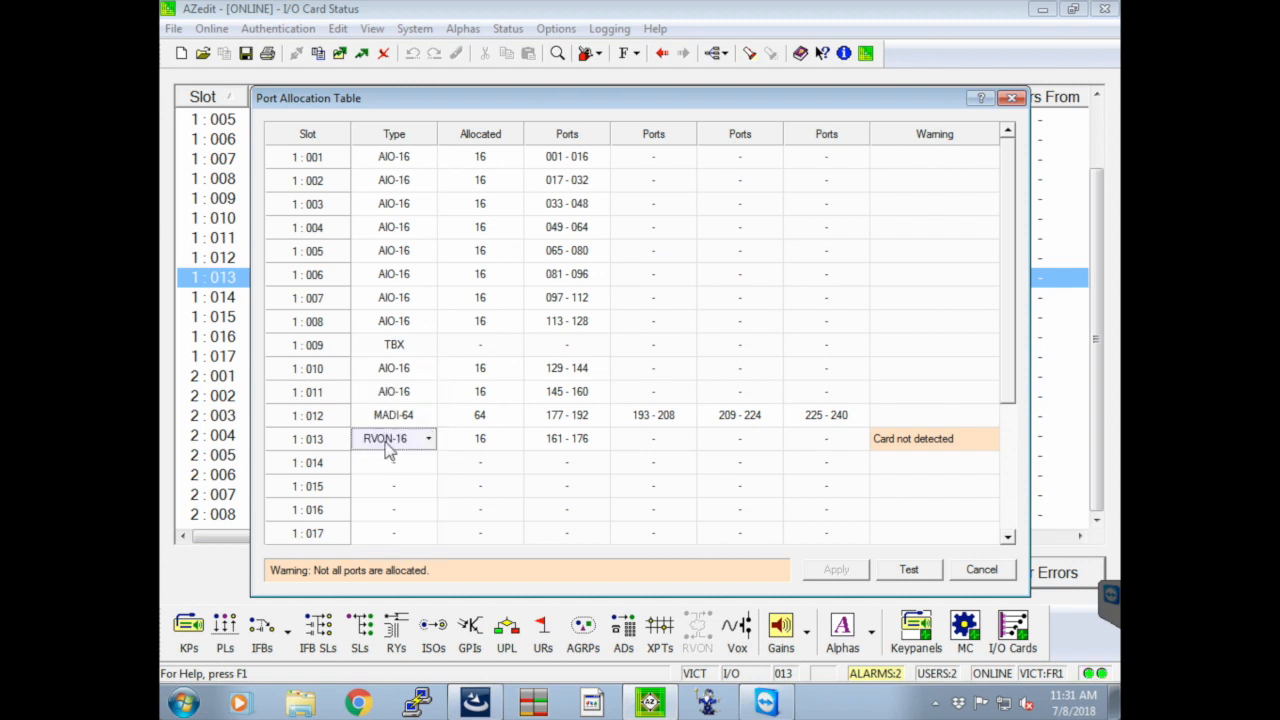
# Review the port ranges available for the RVON-16 card in slot 1:013 and close the port allocation table without applying
pyautogui.click(488, 440)
pyautogui.click(548, 442)
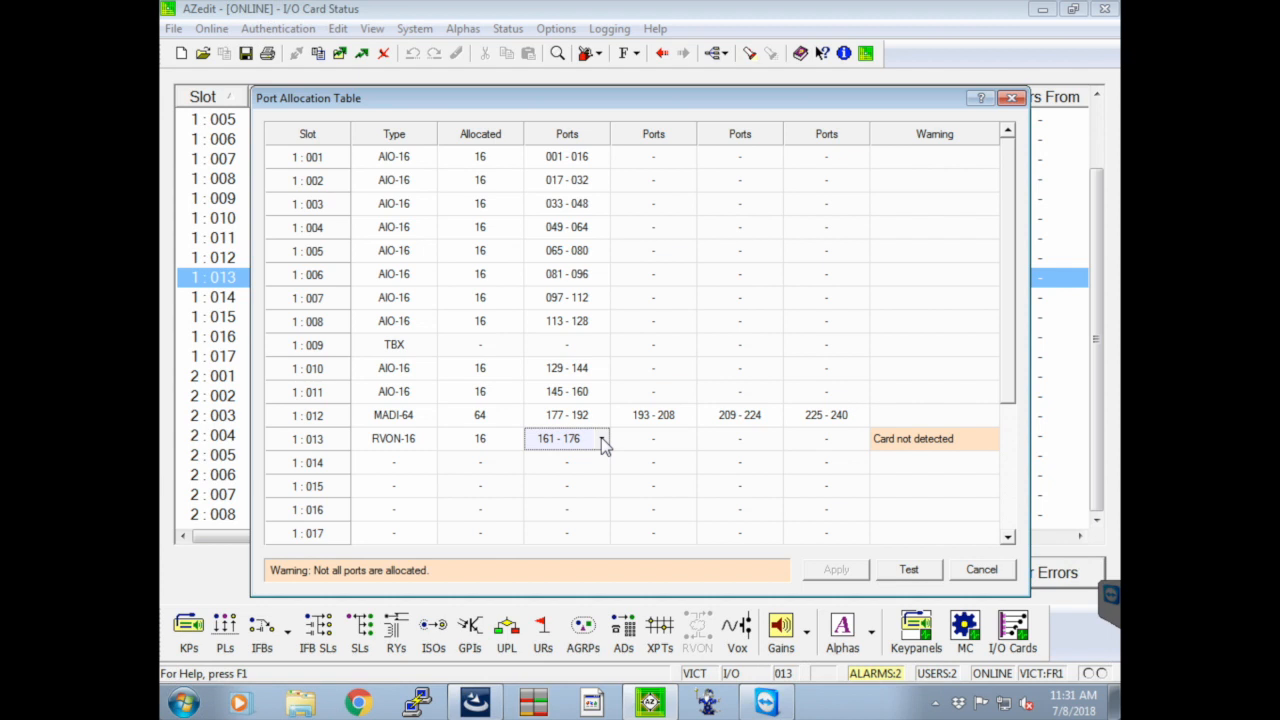
pyautogui.click(601, 438)
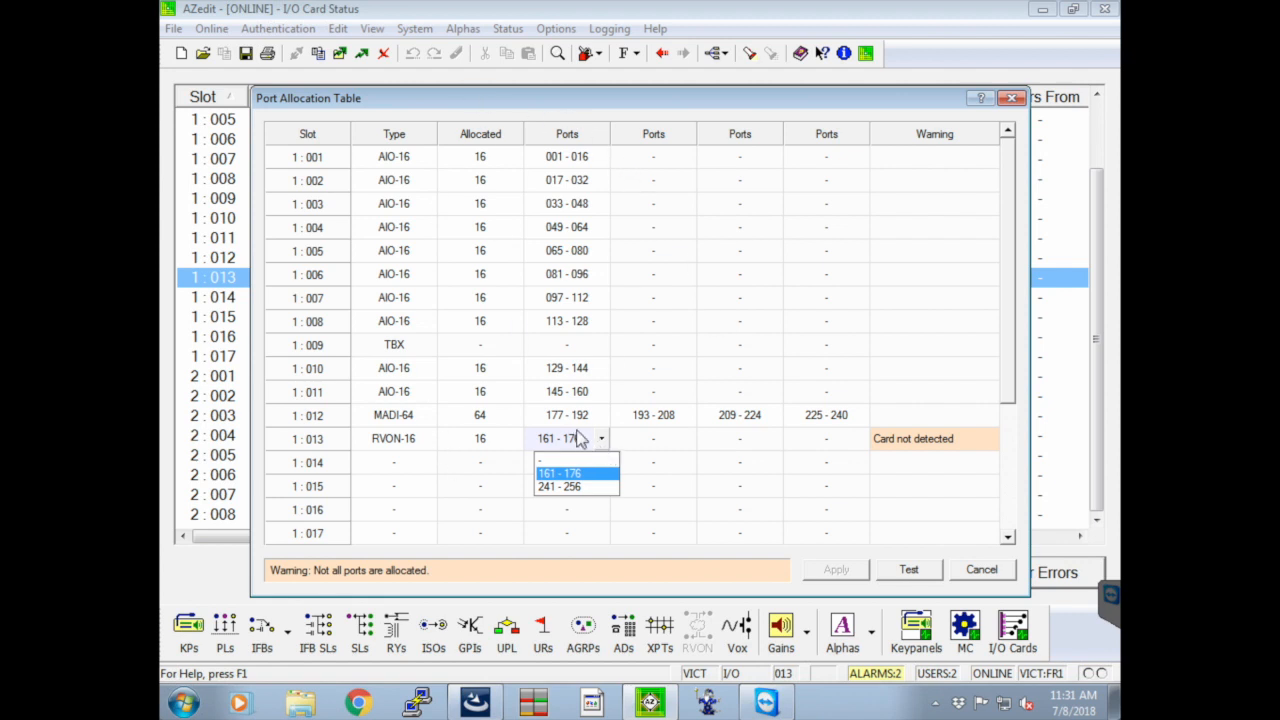
pyautogui.press('Up')
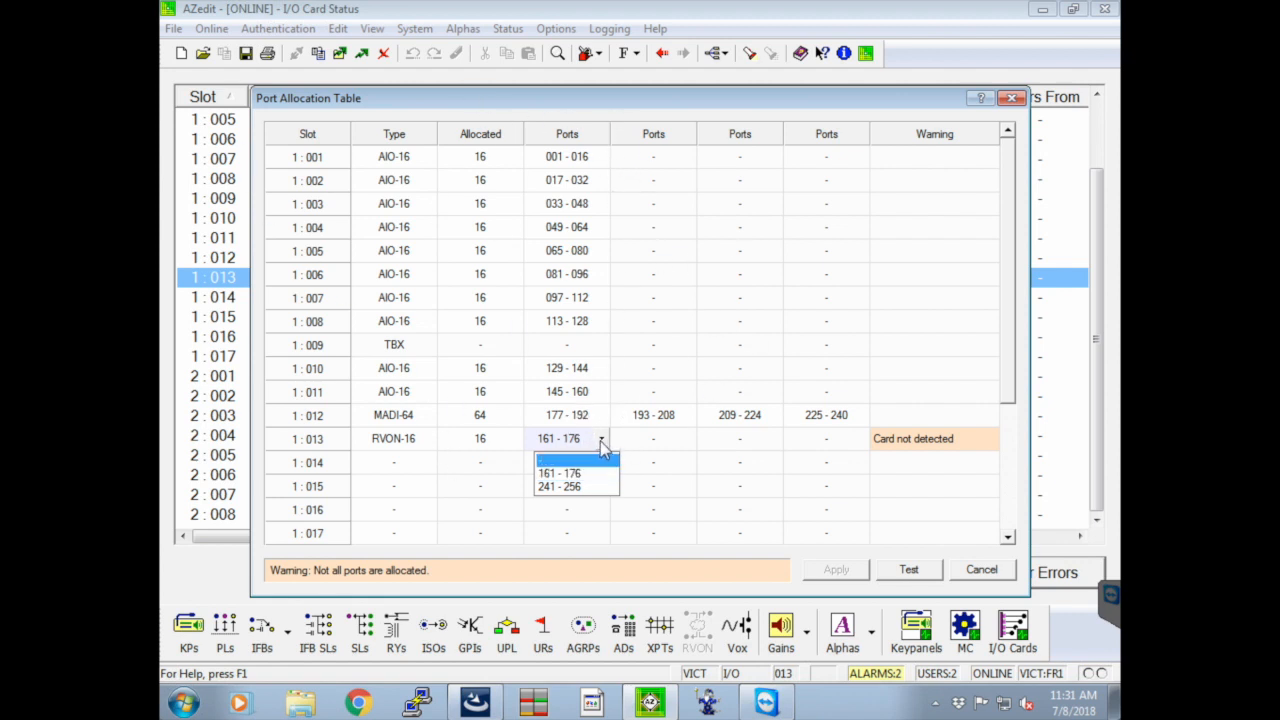
pyautogui.press('Down')
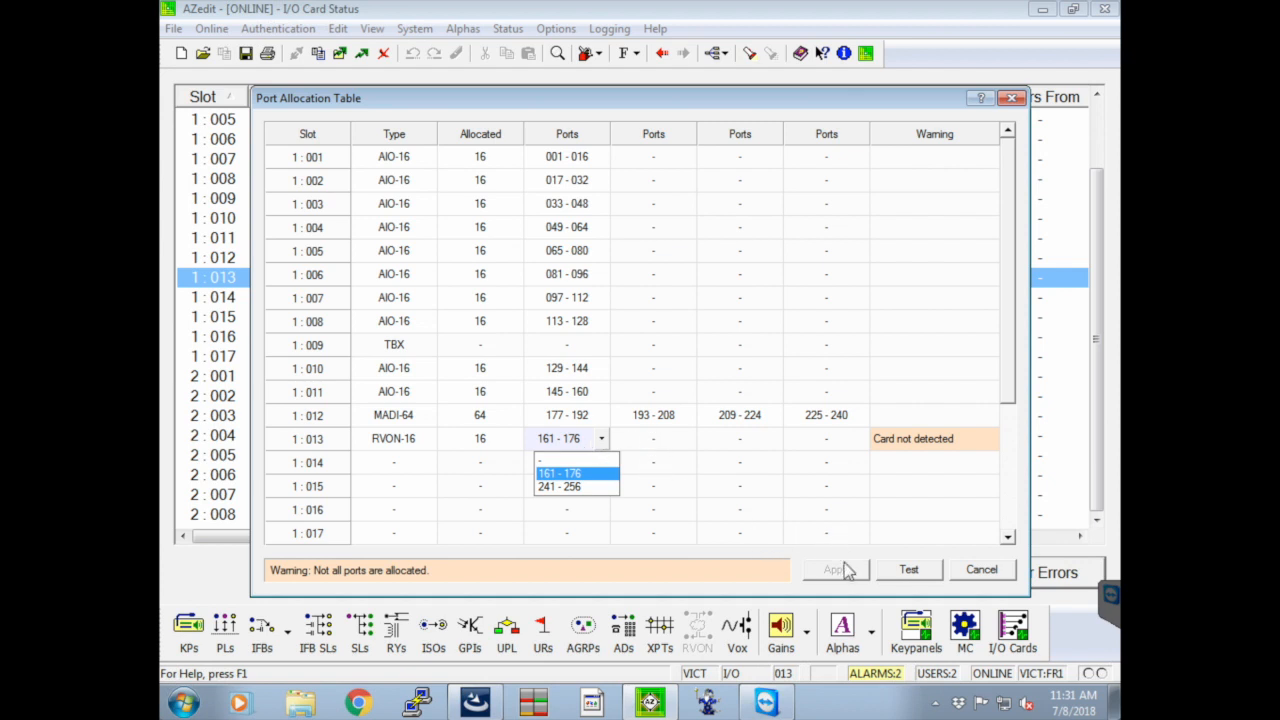
pyautogui.click(971, 569)
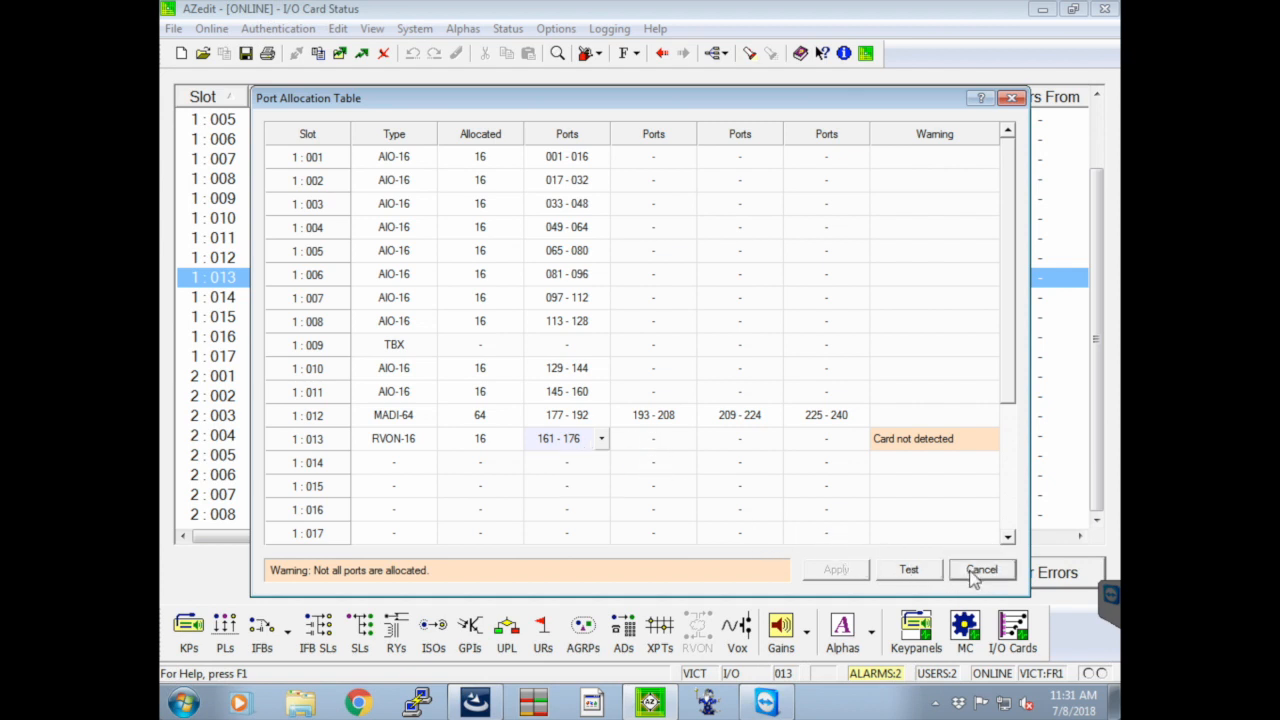
pyautogui.click(972, 572)
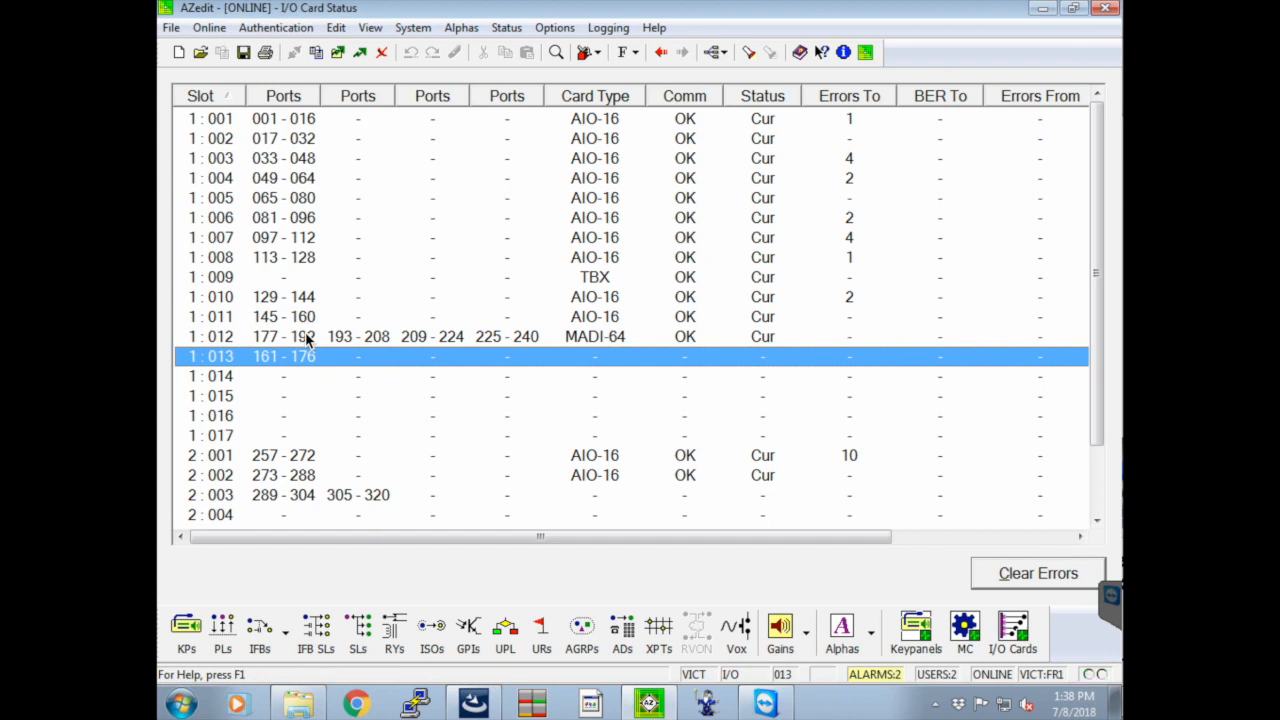
# Check whether RVON card configuration and RVON connection status are available for the frame
pyautogui.click(694, 629)
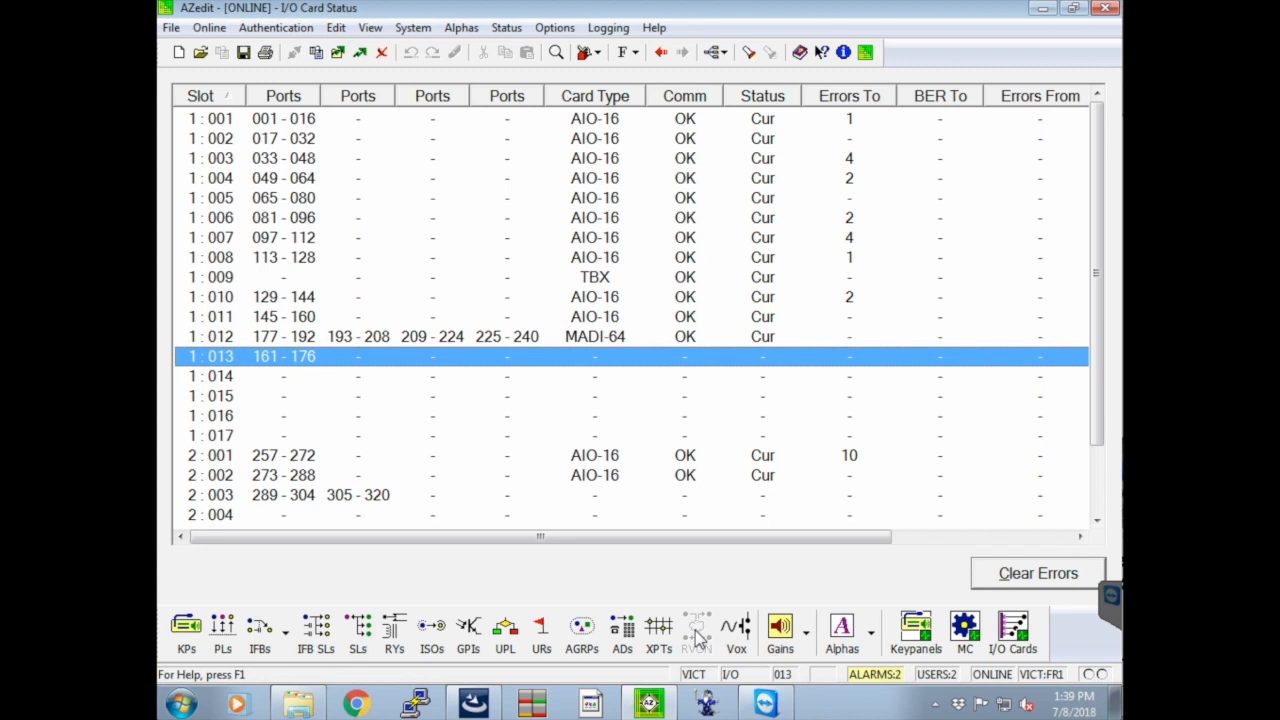
pyautogui.click(710, 627)
pyautogui.click(500, 30)
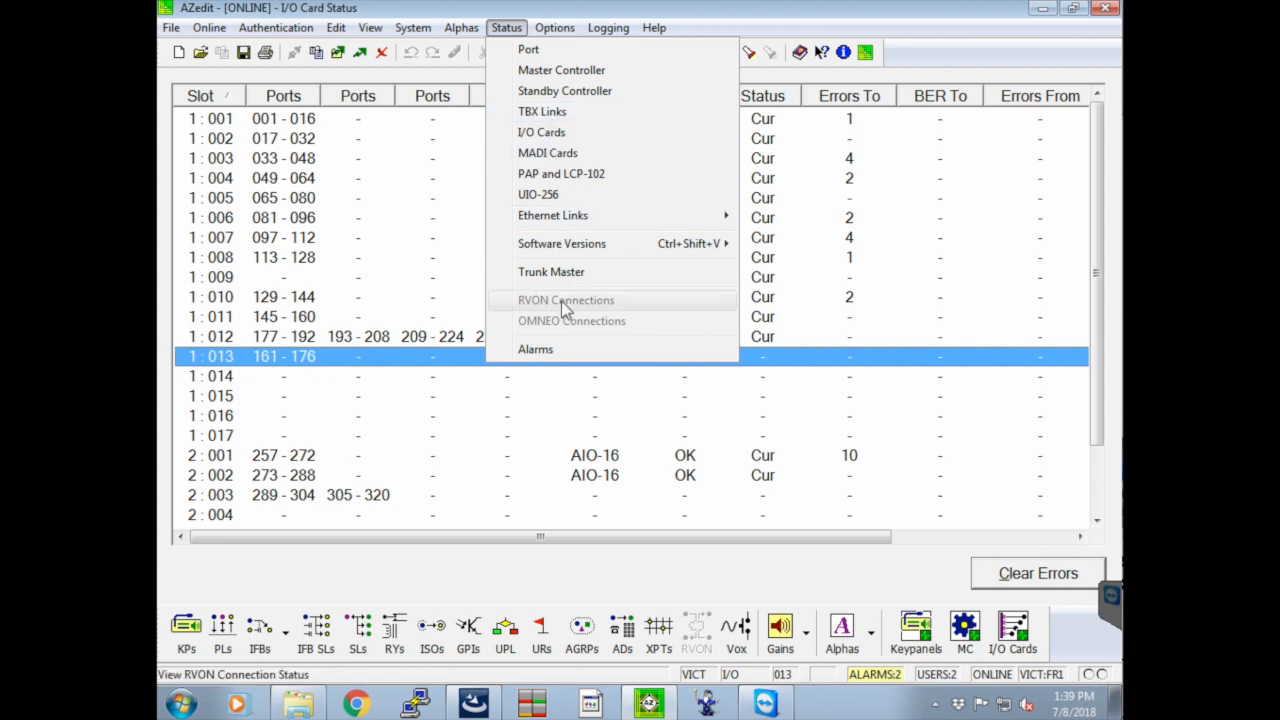
pyautogui.click(781, 14)
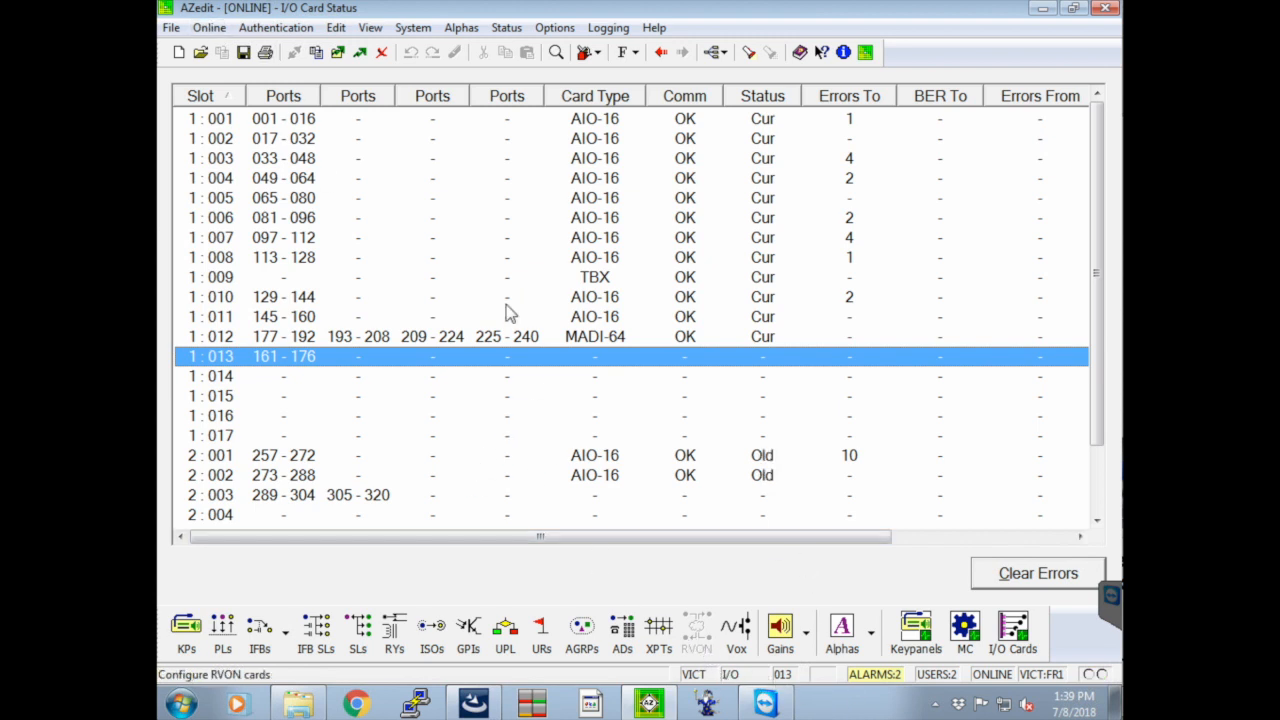
# Select the MADI-64 card in slot 1:012 and open the MADI card status page
pyautogui.click(449, 340)
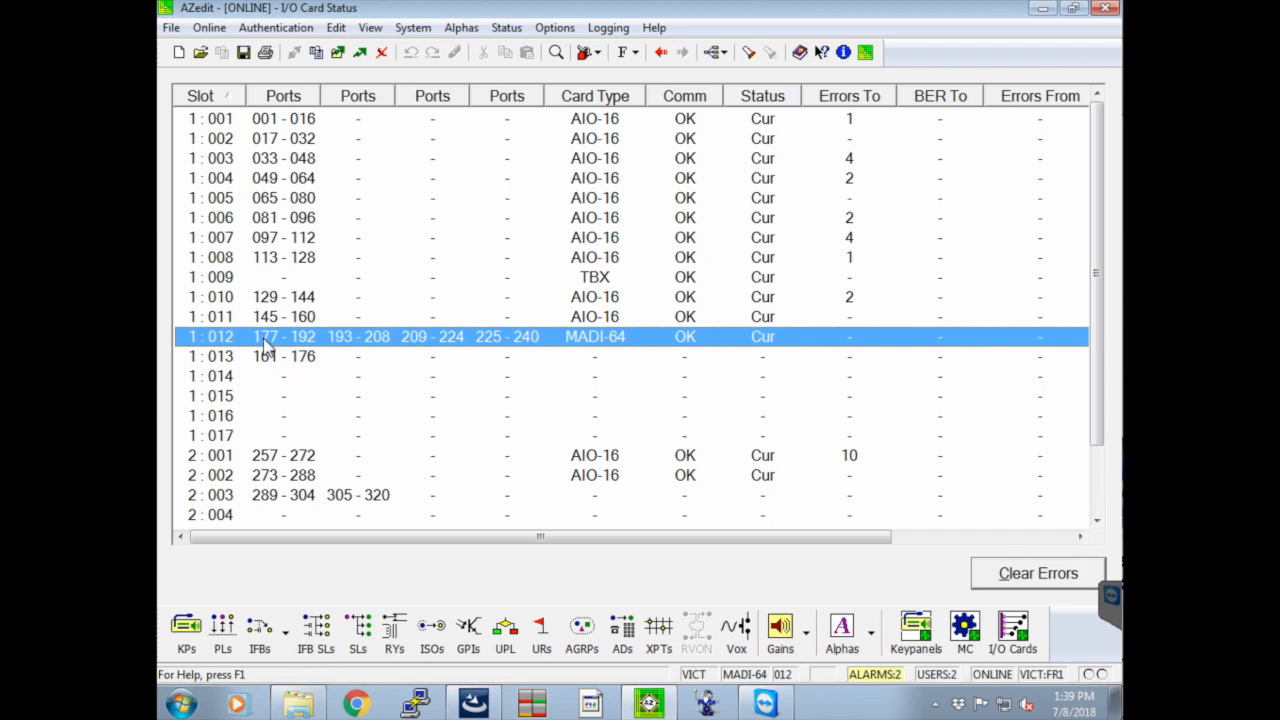
pyautogui.click(555, 30)
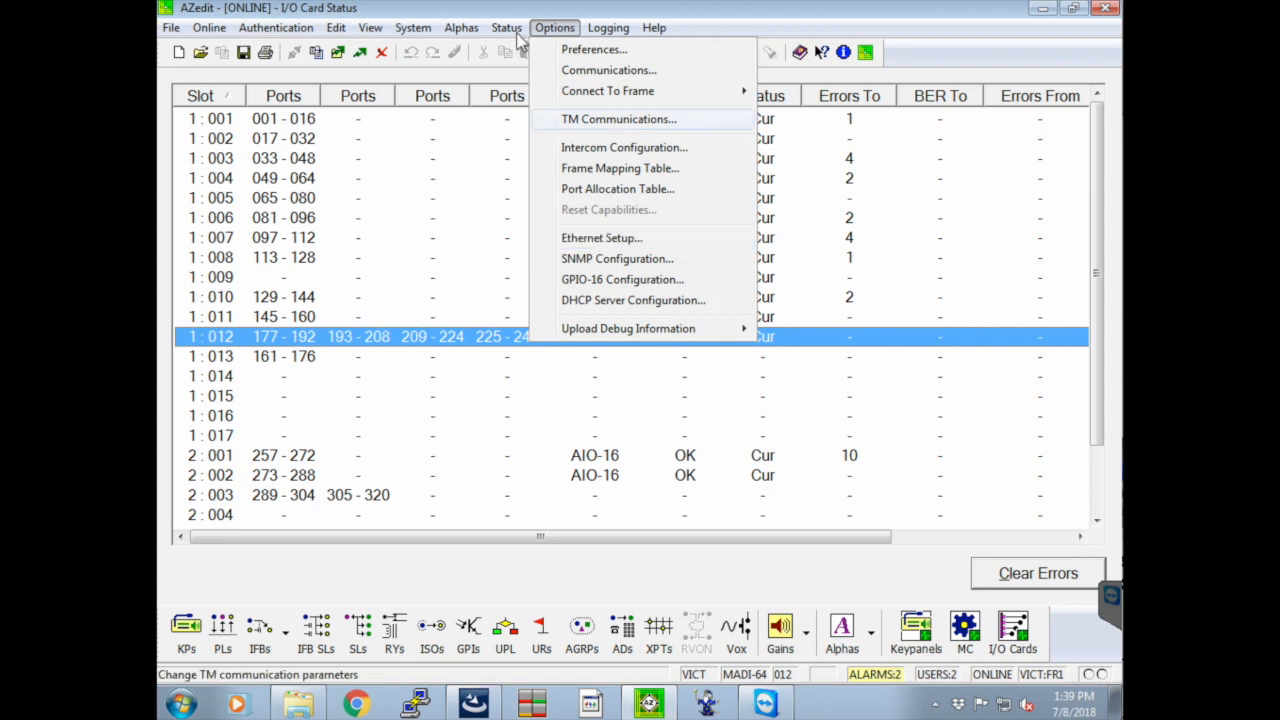
pyautogui.moveTo(516, 30)
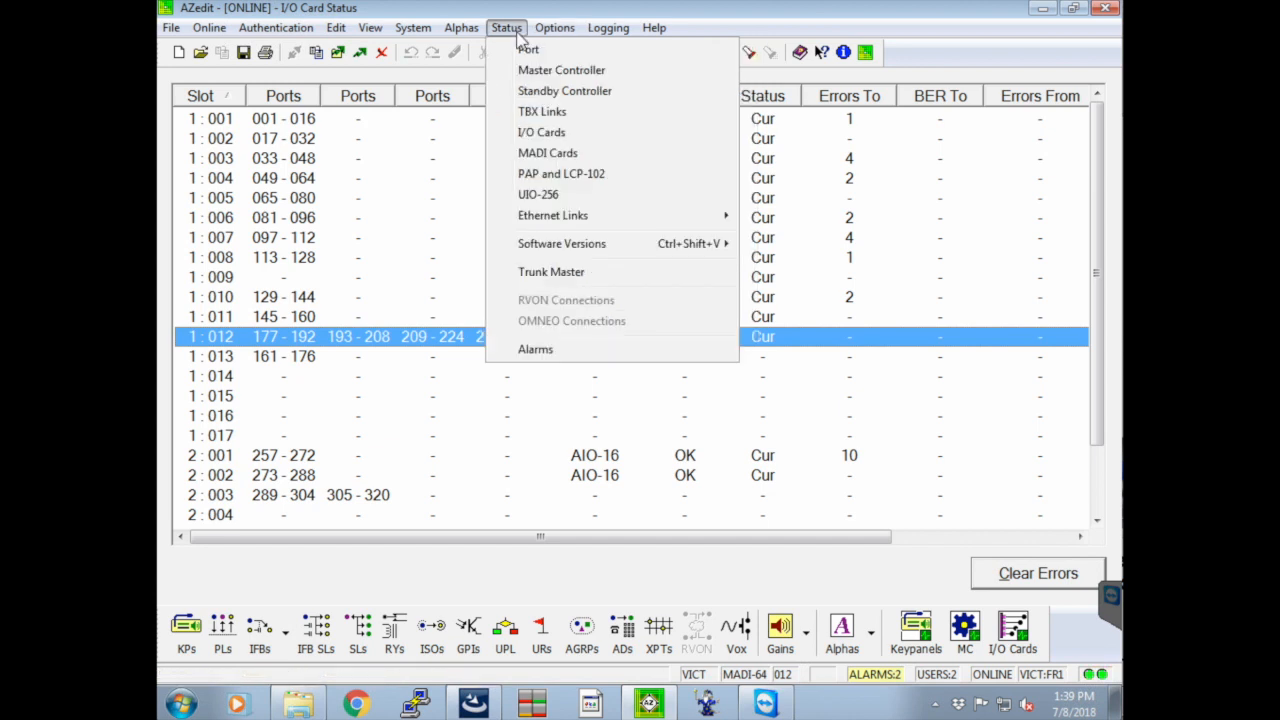
pyautogui.click(524, 154)
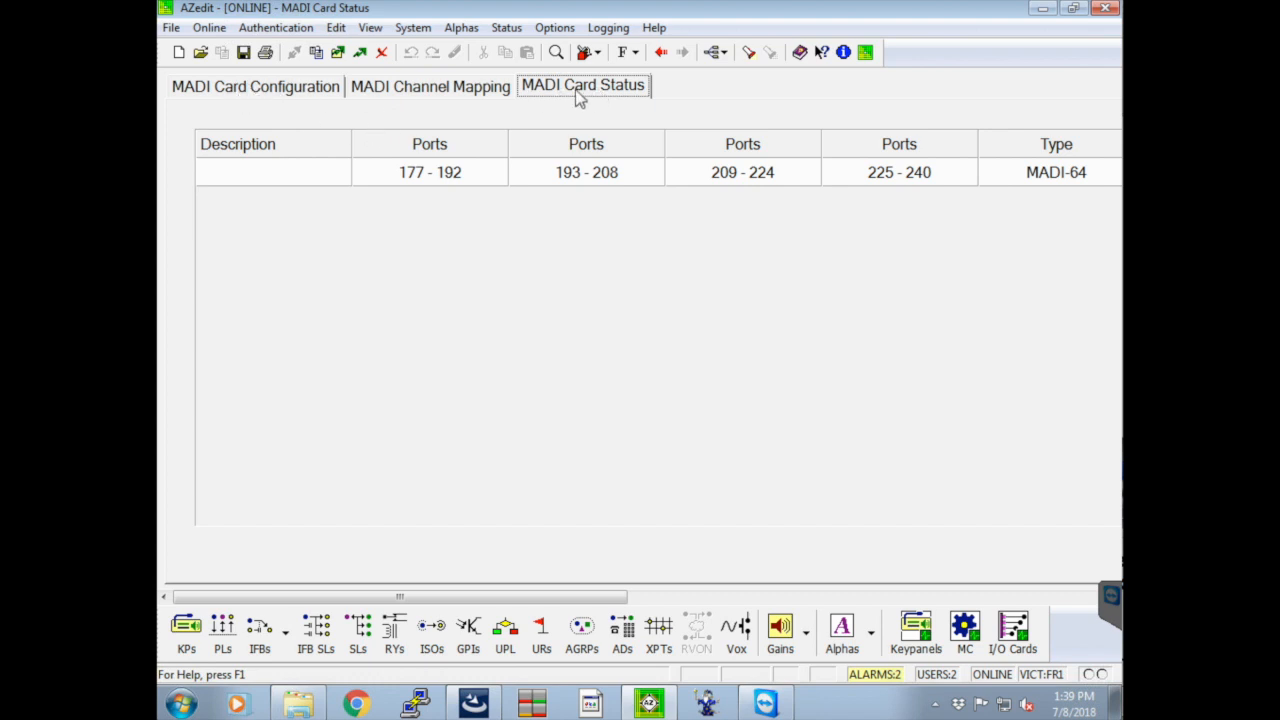
# Show the MADI card configuration and examine the reference clock, sample rate, channels, link mode and baud rate columns
pyautogui.click(316, 95)
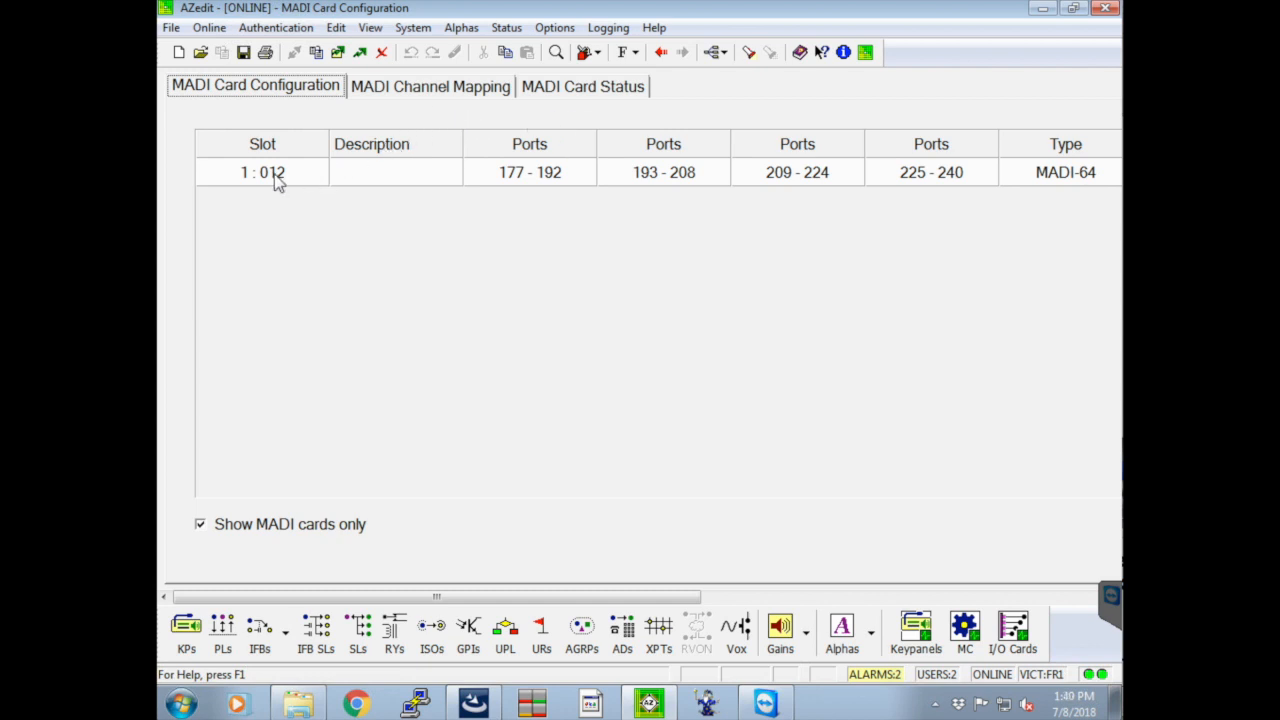
pyautogui.click(687, 601)
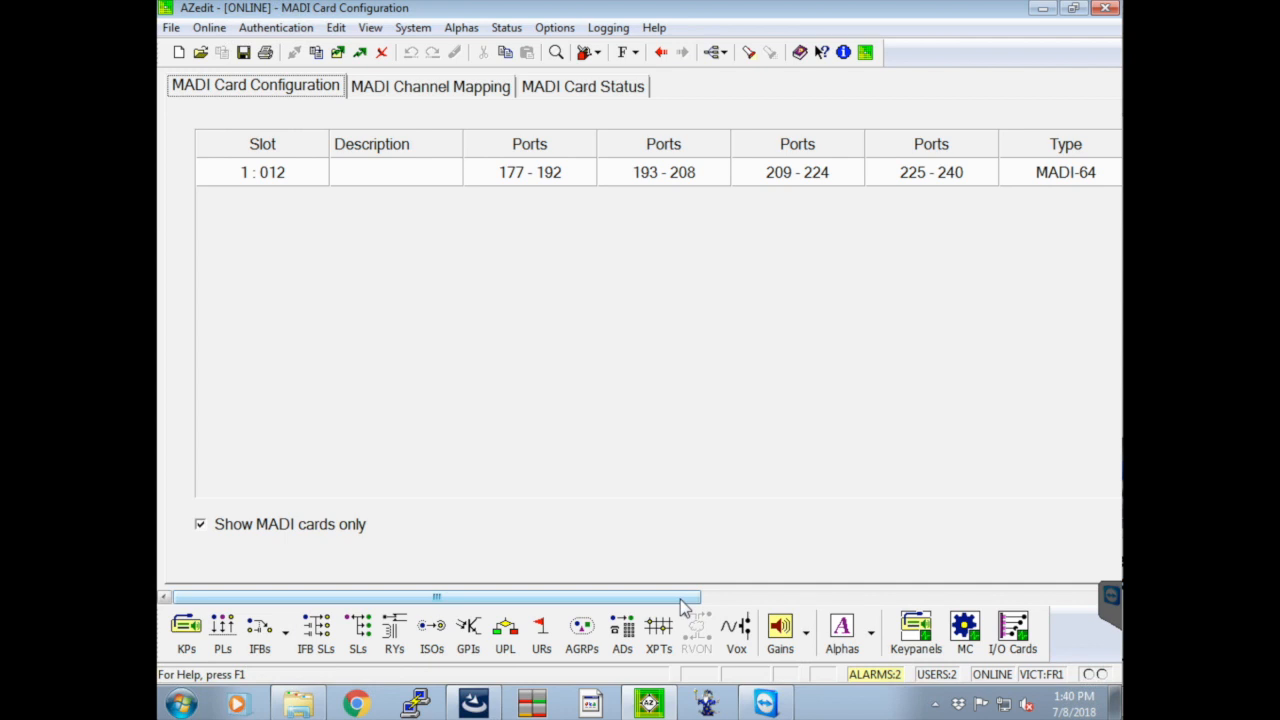
pyautogui.moveTo(680, 600); pyautogui.dragTo(1040, 597)
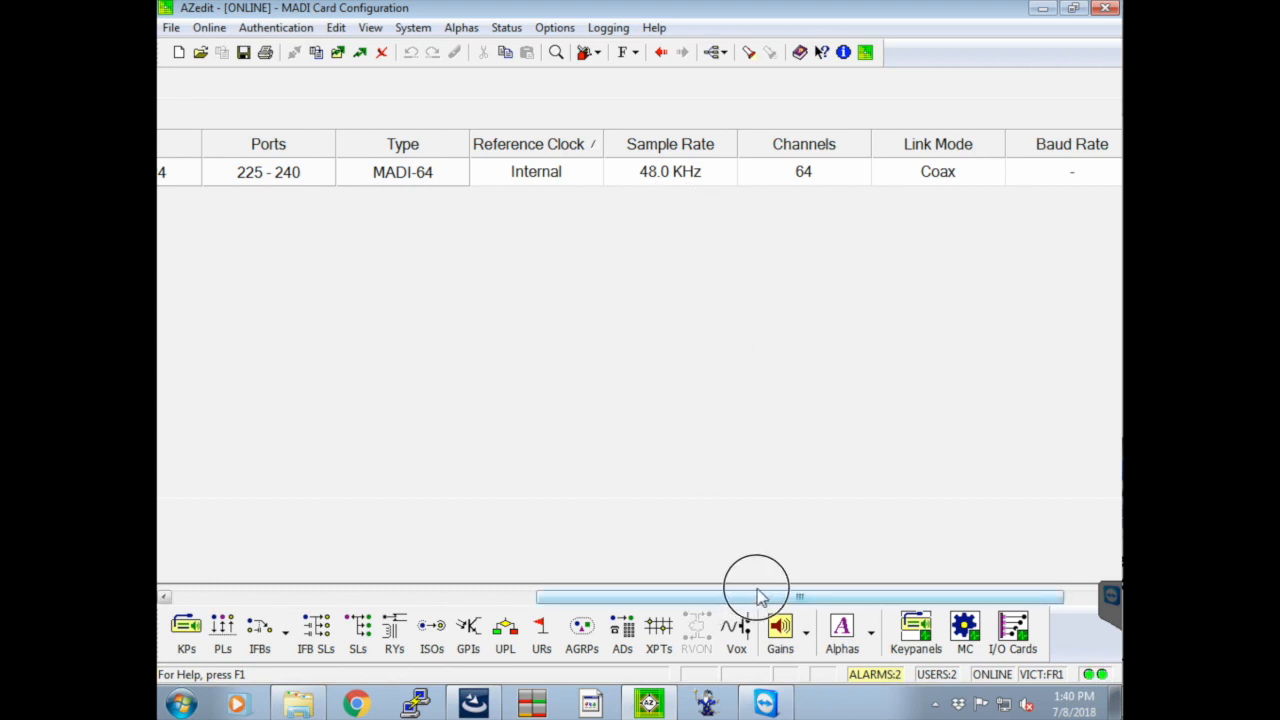
pyautogui.moveTo(757, 596); pyautogui.dragTo(797, 596)
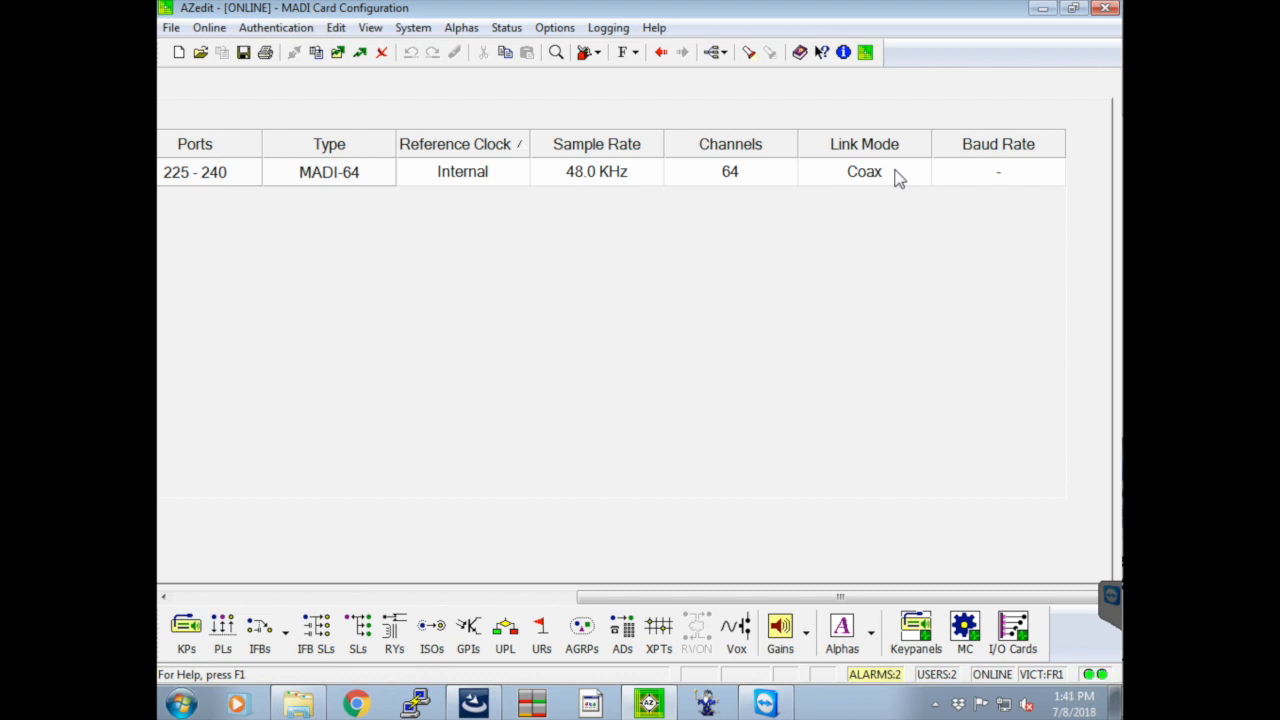
# Look through the link mode options for the MADI-64 card in slot 1:012
pyautogui.click(897, 175)
pyautogui.click(920, 173)
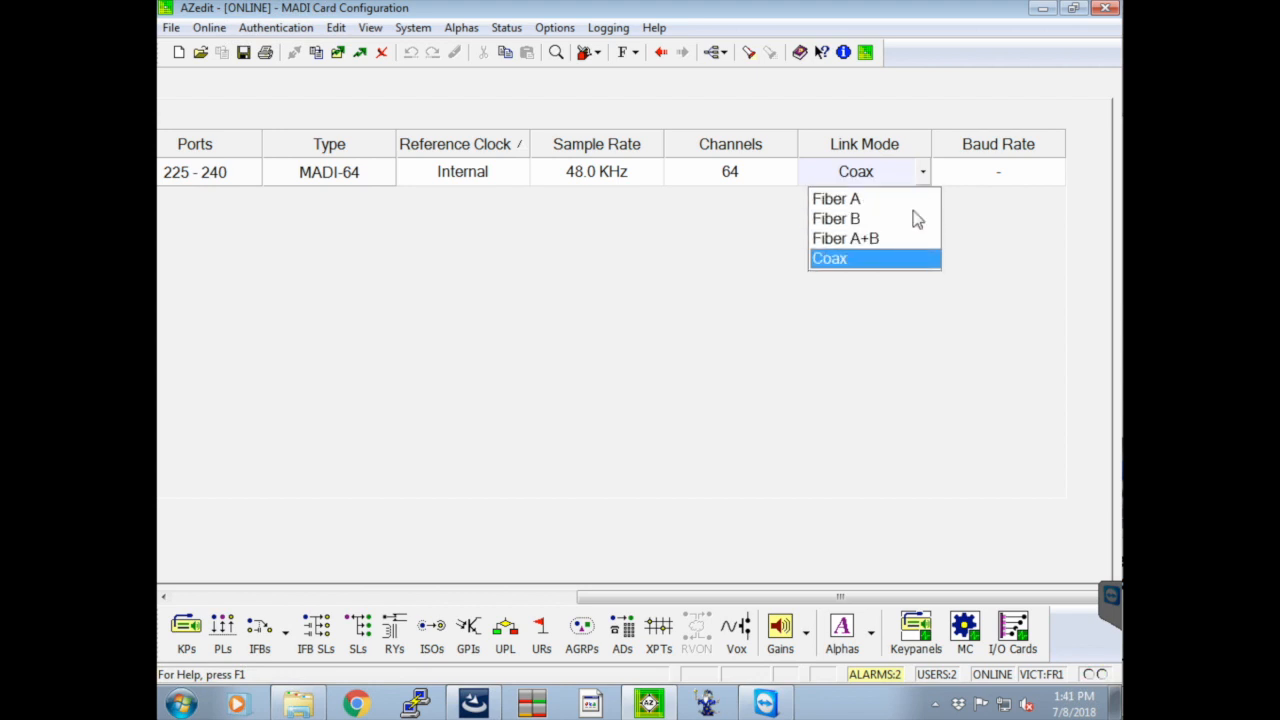
pyautogui.press('Down')
pyautogui.press('Down')
pyautogui.press('Down')
pyautogui.click(924, 174)
pyautogui.click(824, 596)
pyautogui.moveTo(824, 596); pyautogui.dragTo(351, 590)
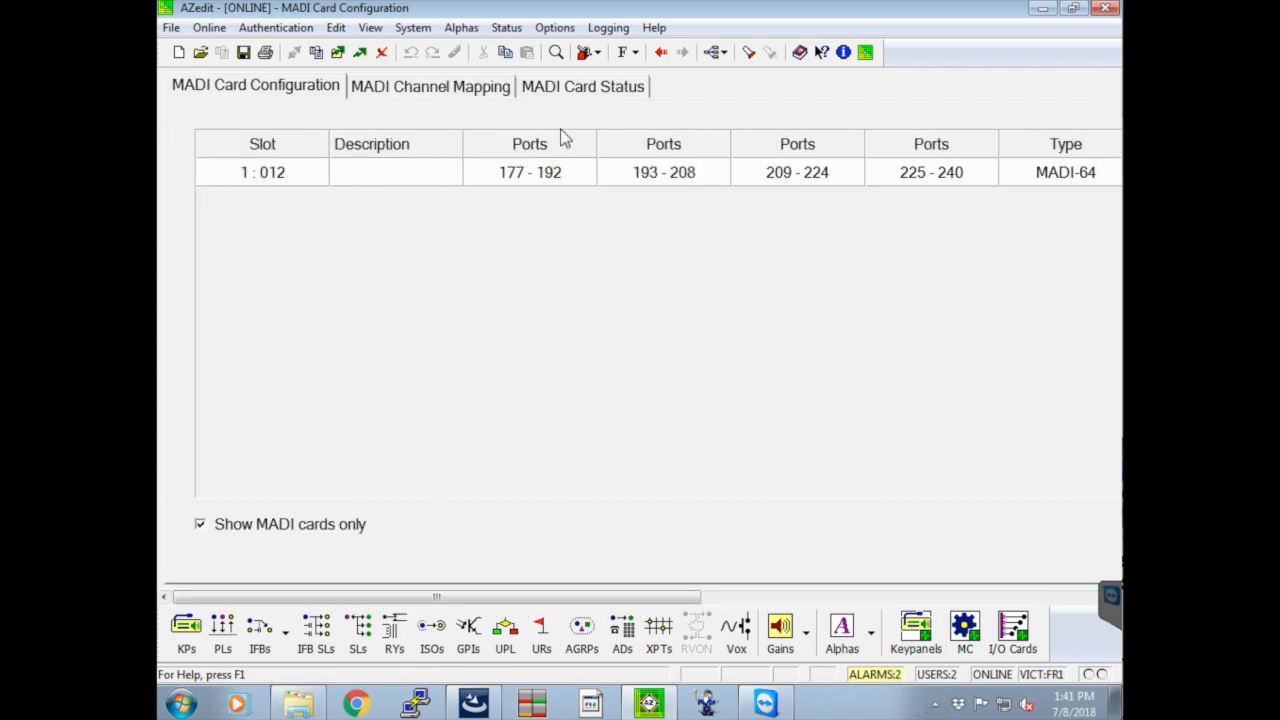
# Return to the MADI card status and examine the active link, backup link and status columns
pyautogui.click(592, 90)
pyautogui.click(563, 594)
pyautogui.moveTo(808, 605); pyautogui.dragTo(905, 603)
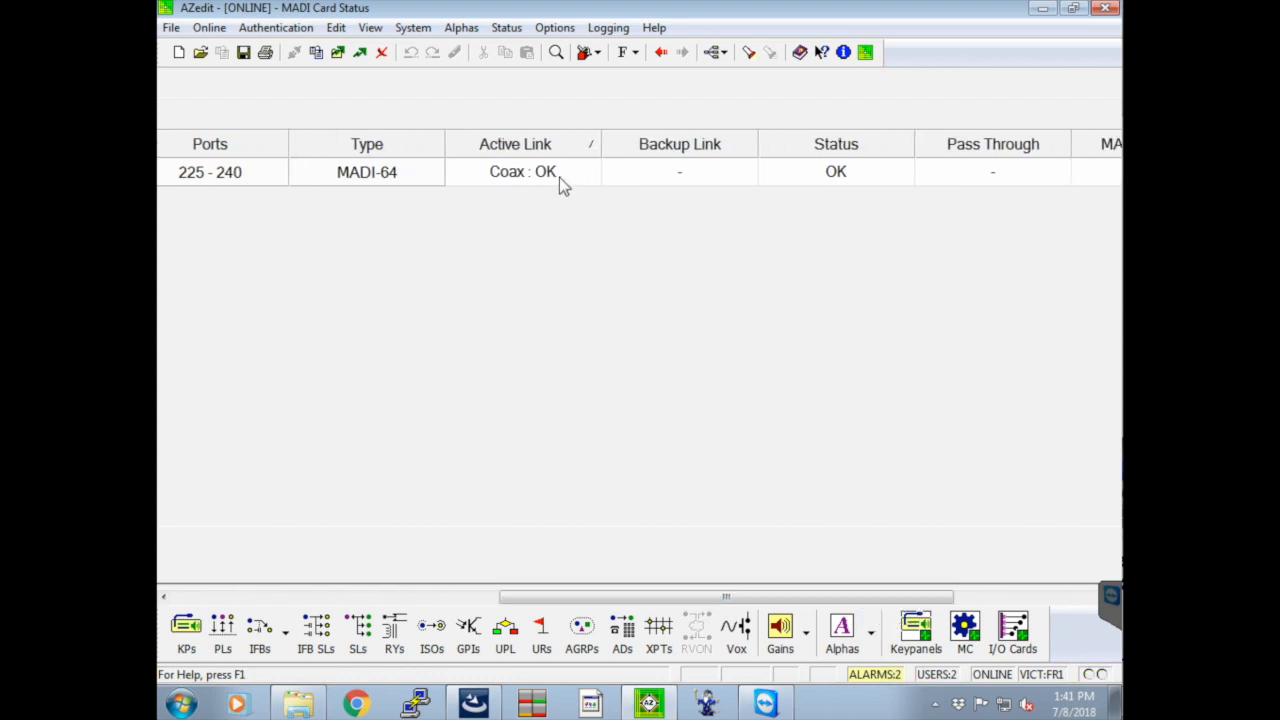
pyautogui.moveTo(857, 603); pyautogui.dragTo(432, 585)
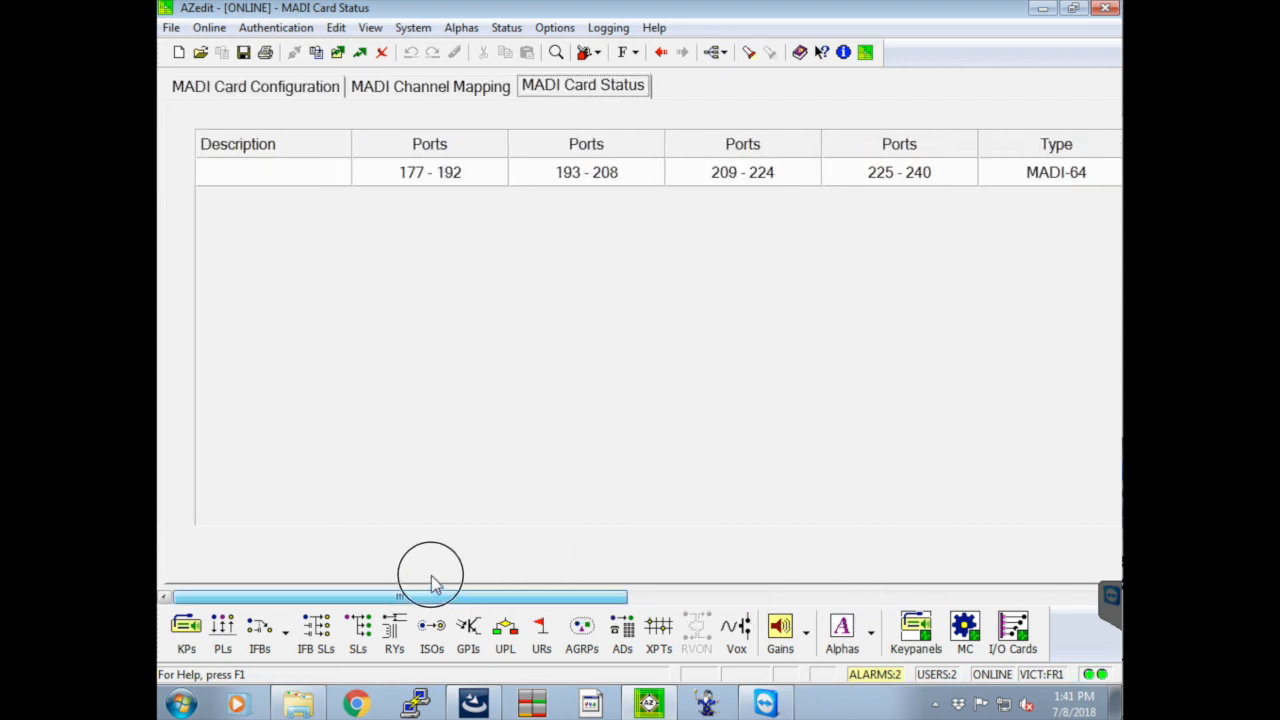
# Show the MADI channel mapping for slot 1:012 and review the port, alpha and channel assignments
pyautogui.click(461, 87)
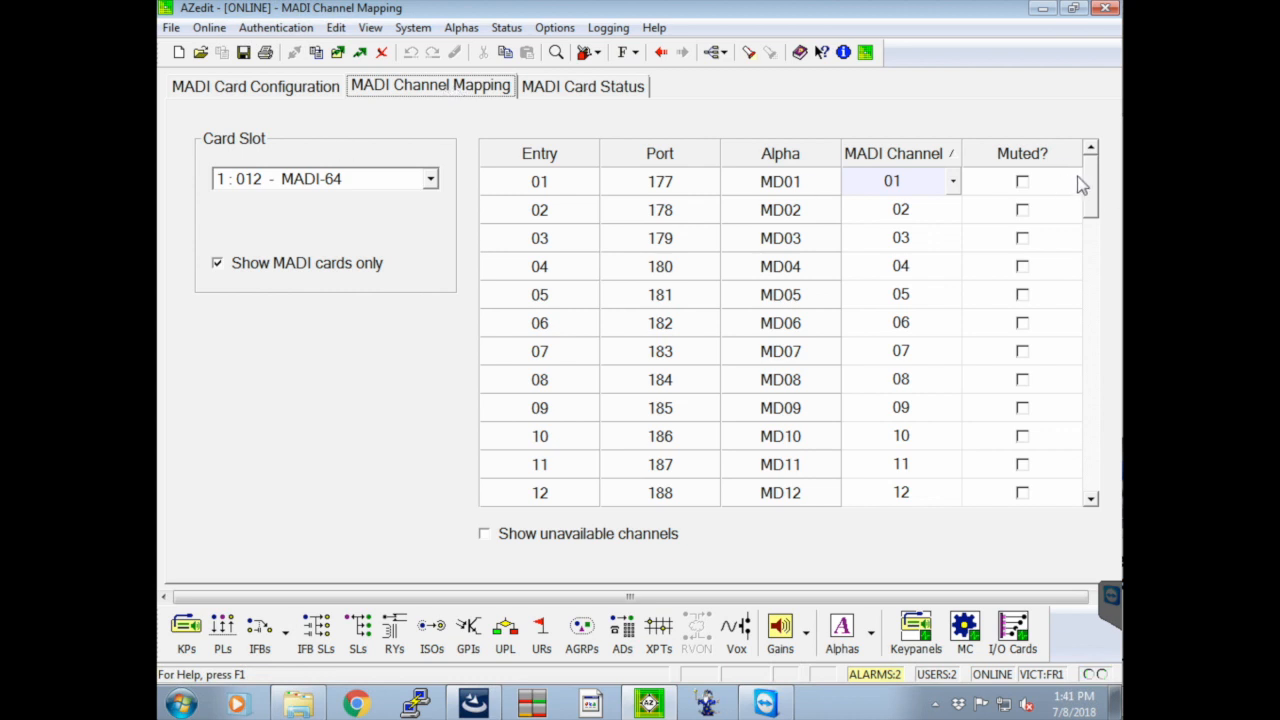
pyautogui.moveTo(1096, 184); pyautogui.dragTo(1088, 297)
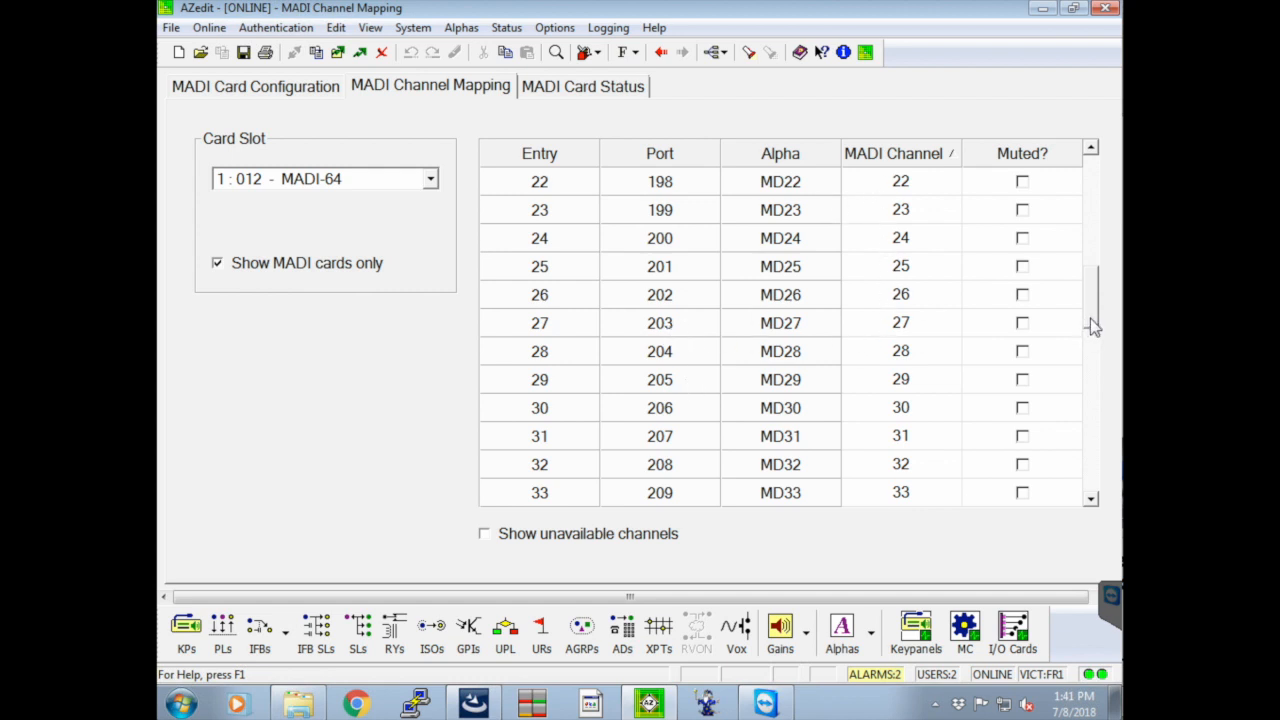
pyautogui.moveTo(1091, 326); pyautogui.dragTo(1095, 180)
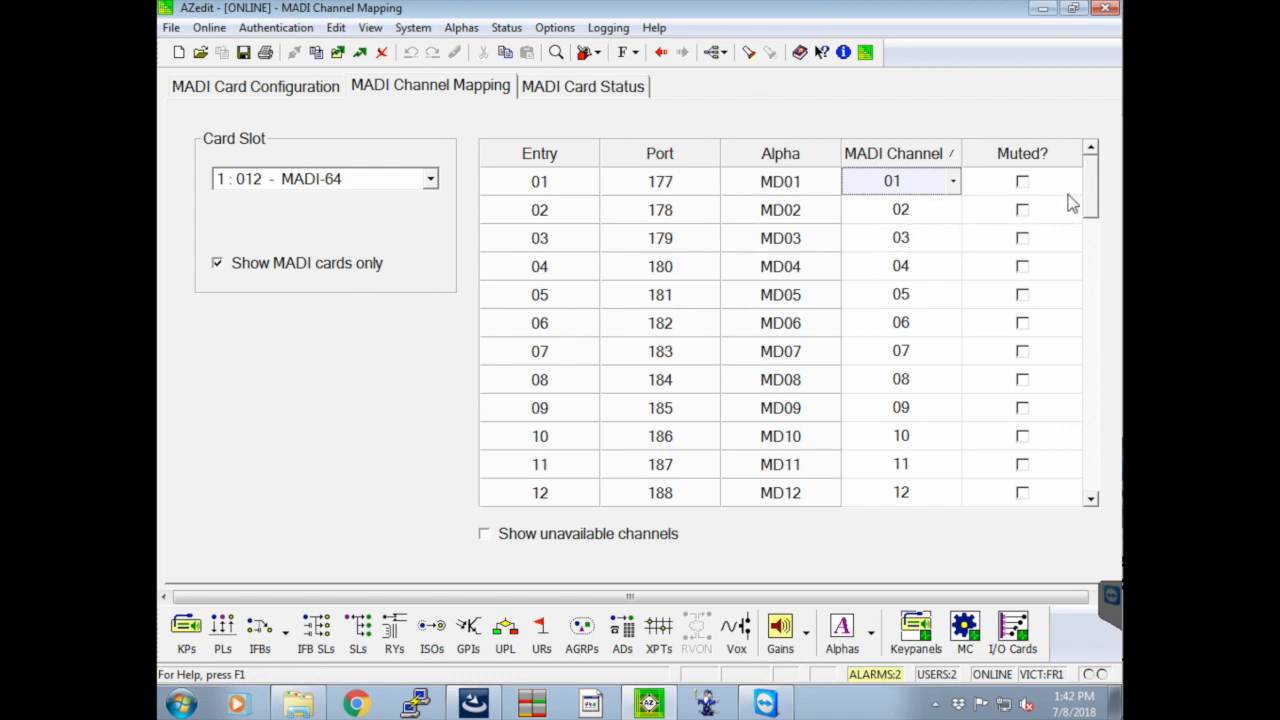
pyautogui.moveTo(1099, 200); pyautogui.dragTo(1087, 496)
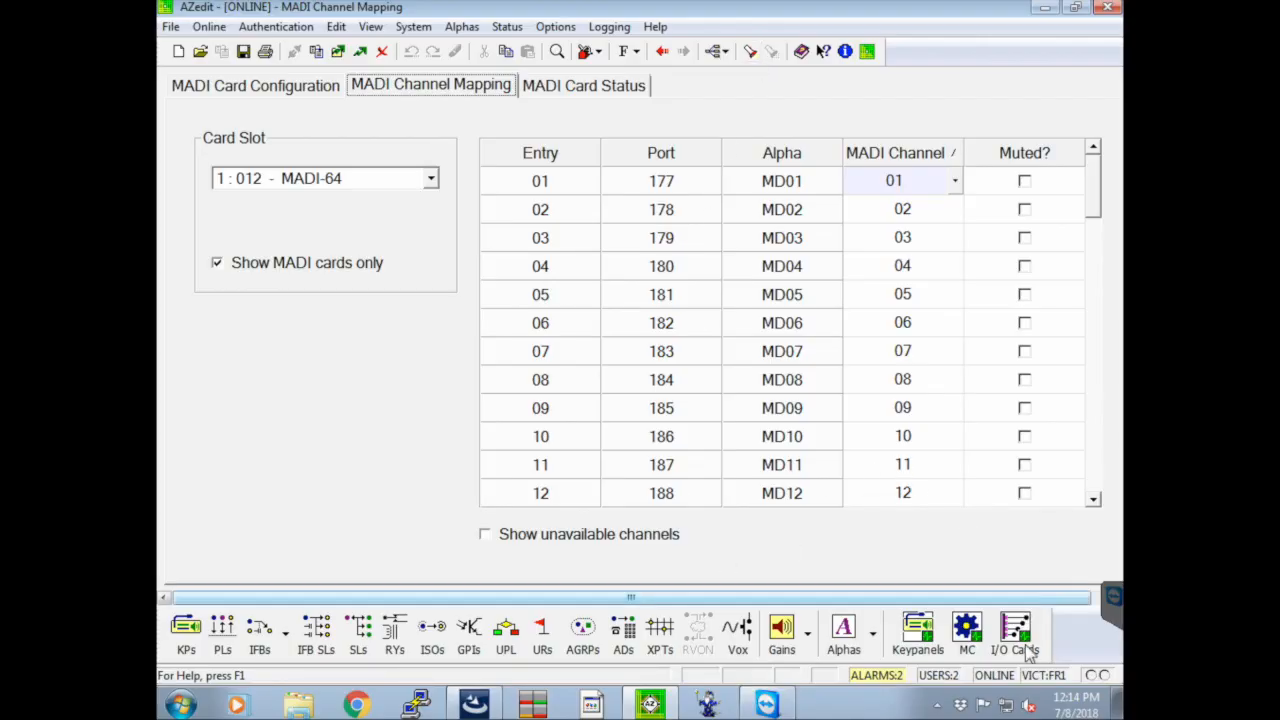
# Revisit the I/O card status, open the keypanel and port setup, and dismiss the IFB output bus warning for port 1
pyautogui.click(1028, 648)
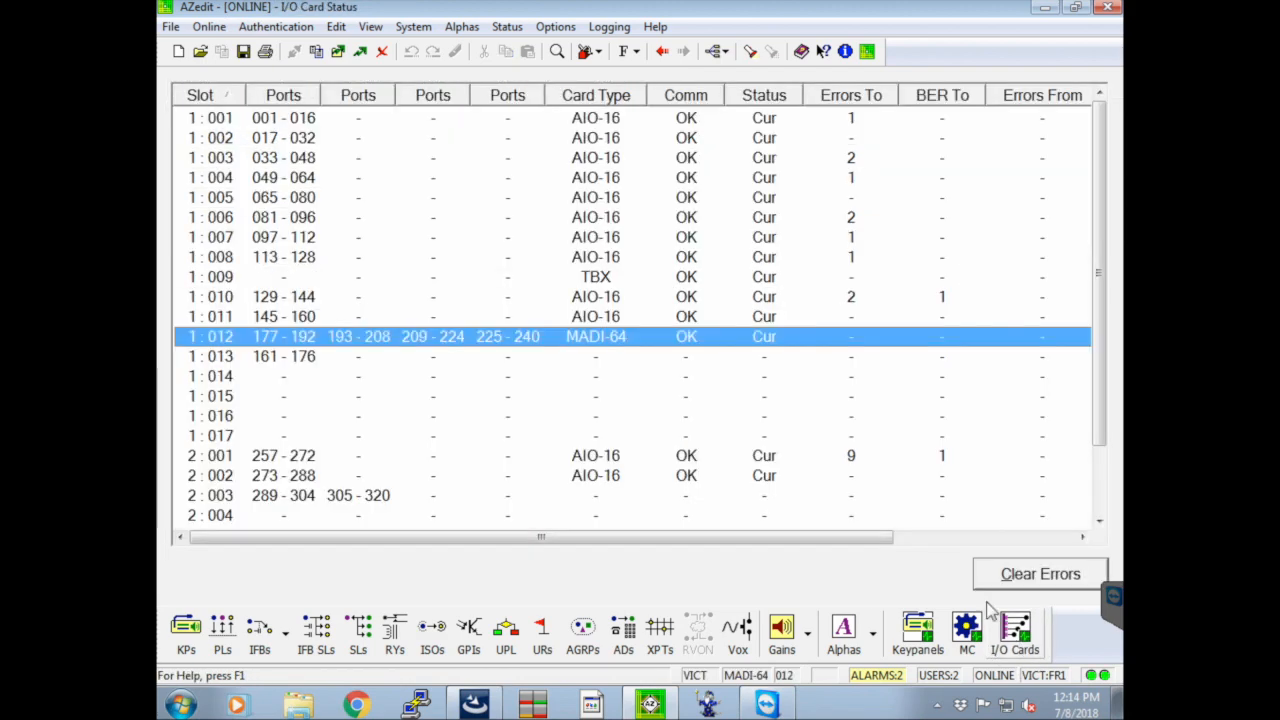
pyautogui.click(190, 636)
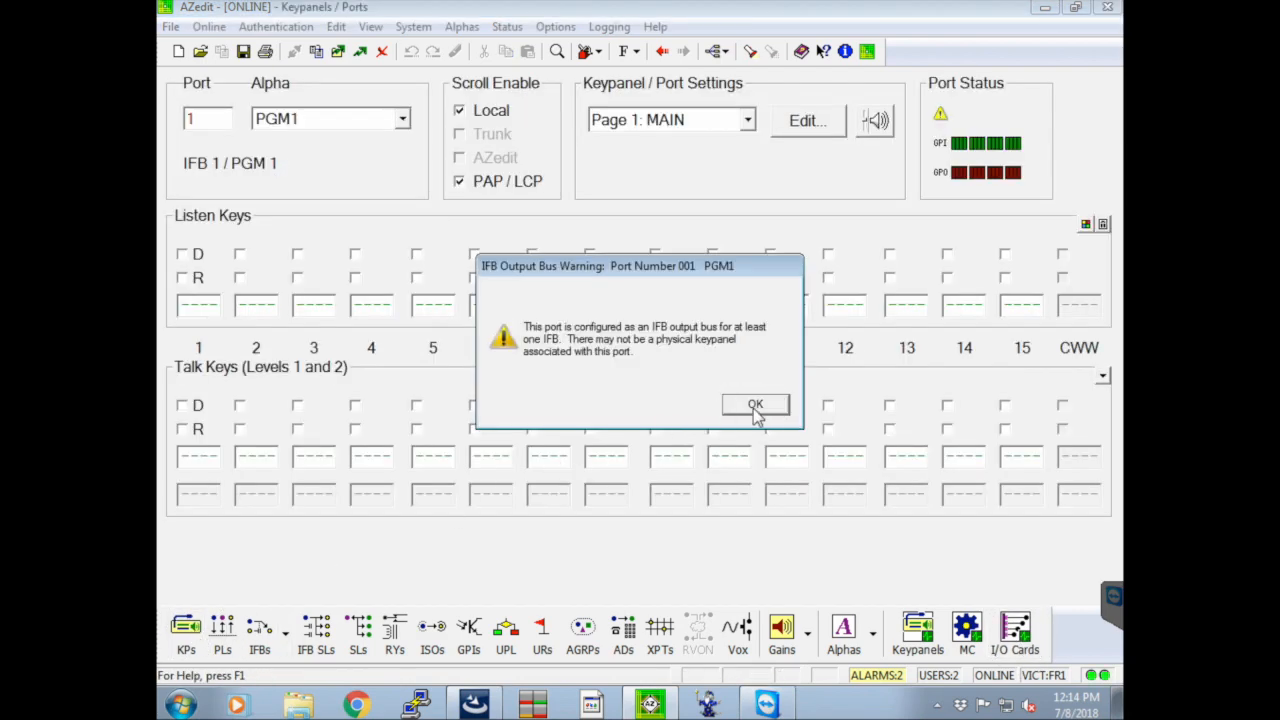
pyautogui.click(755, 405)
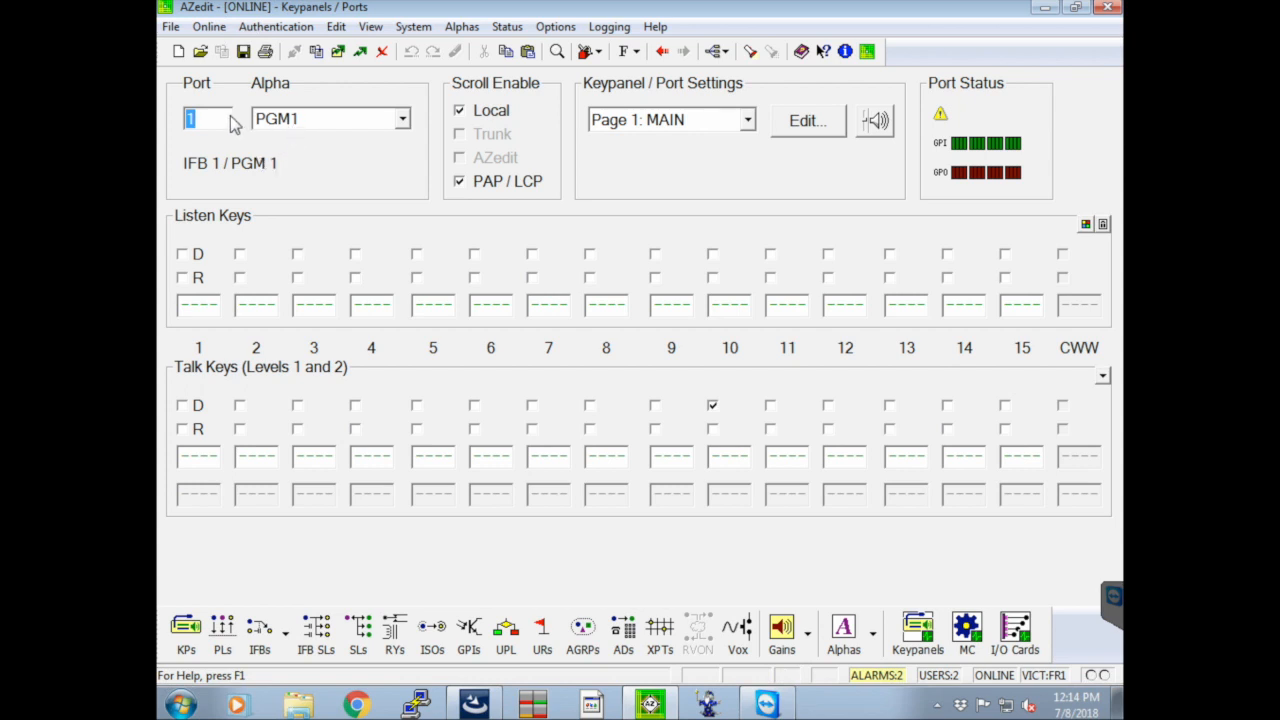
# Show the keypanel assignments of the port with alpha TX
pyautogui.click(290, 120)
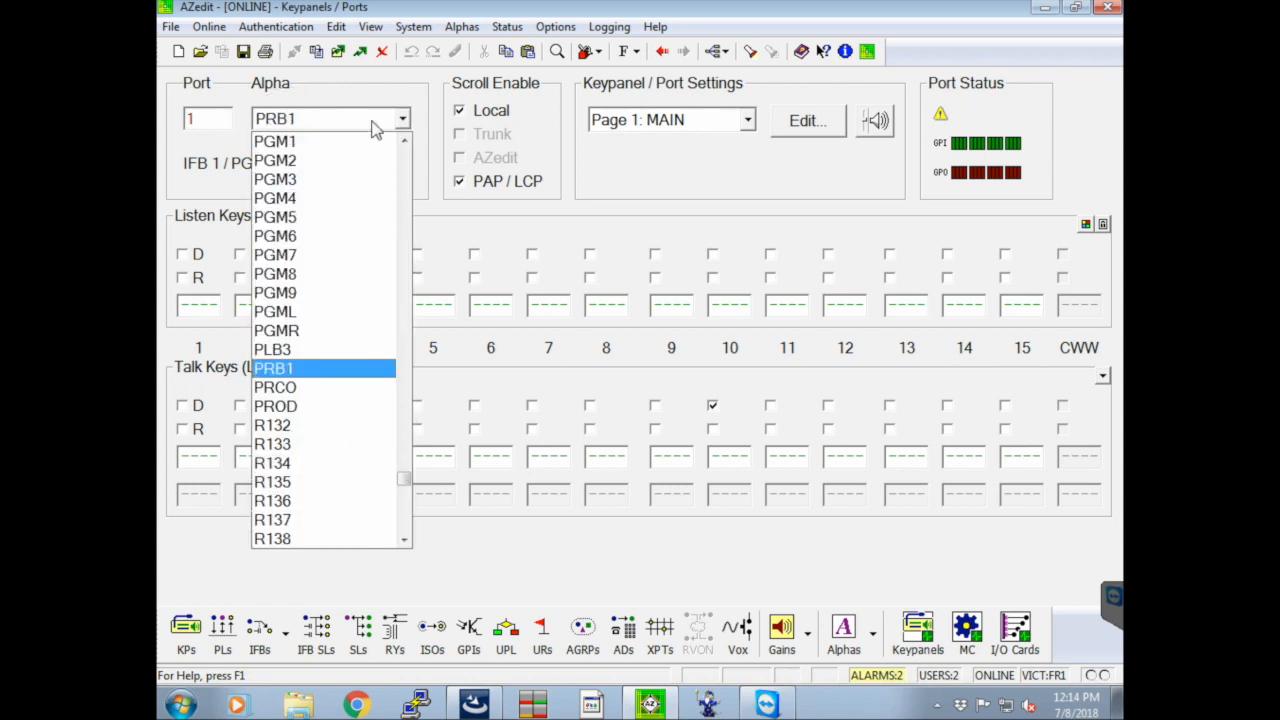
pyautogui.click(340, 122)
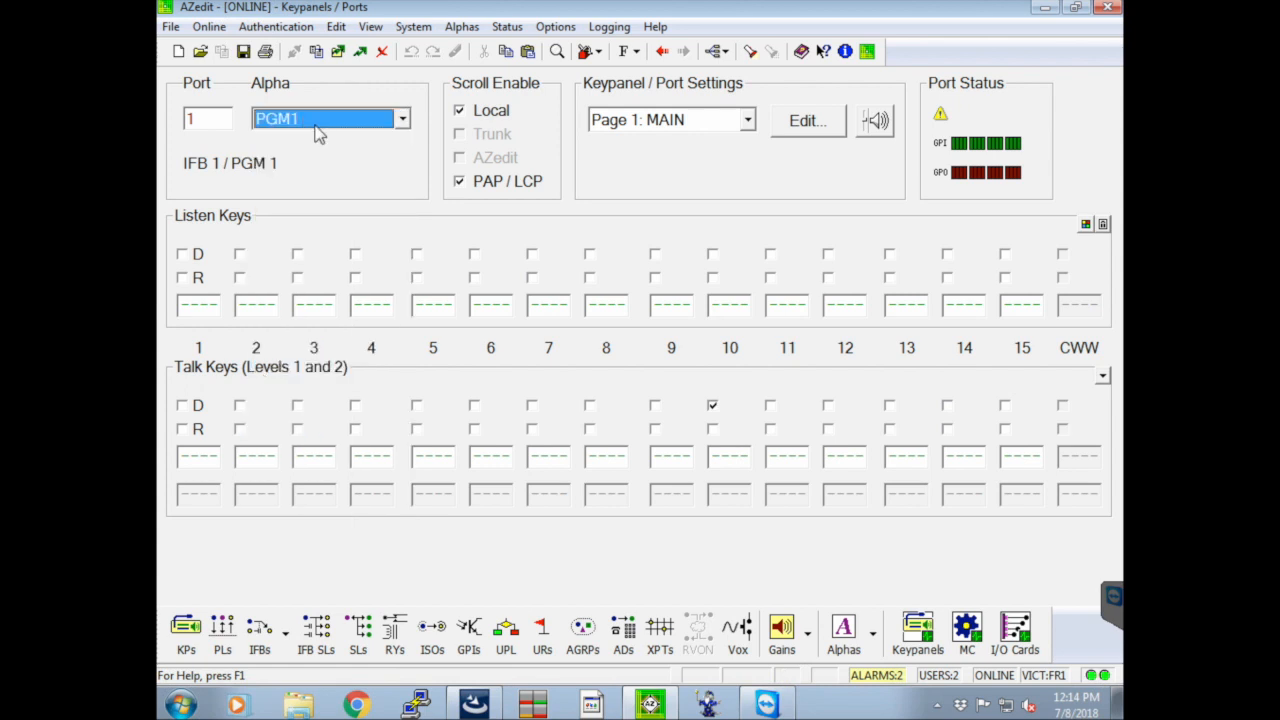
pyautogui.click(316, 125)
pyautogui.write('tx')
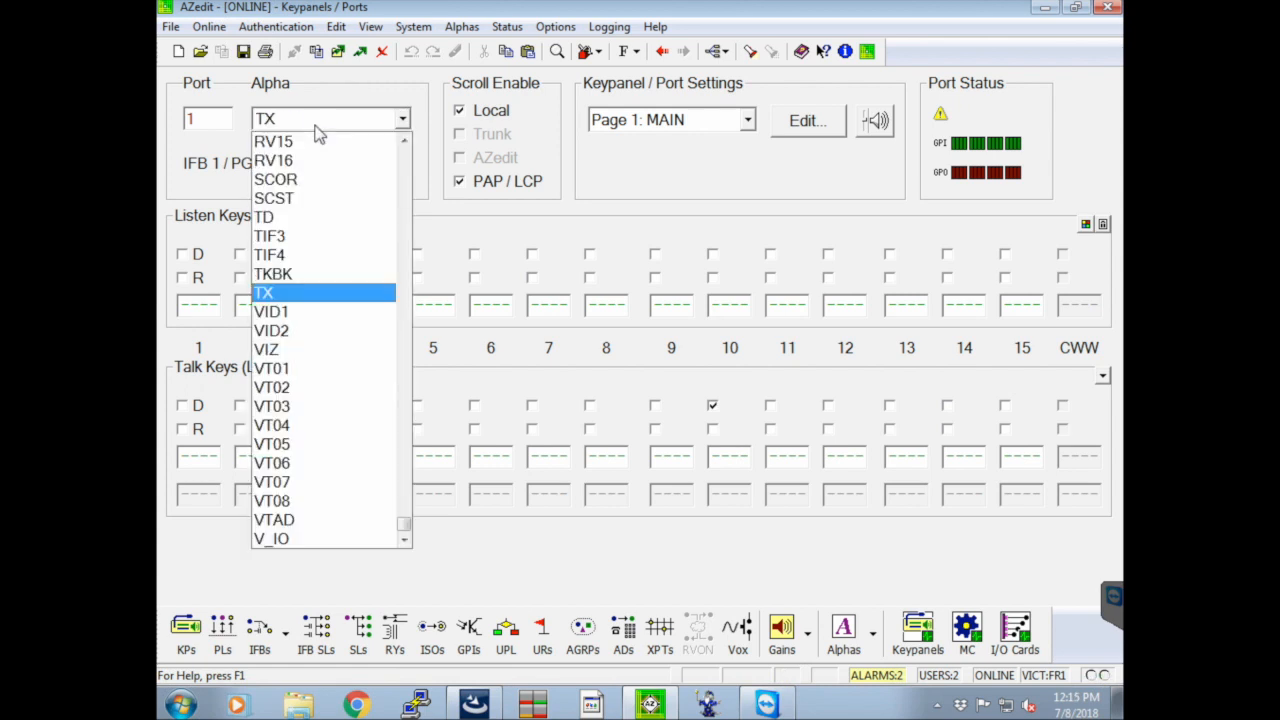
pyautogui.press('Return')
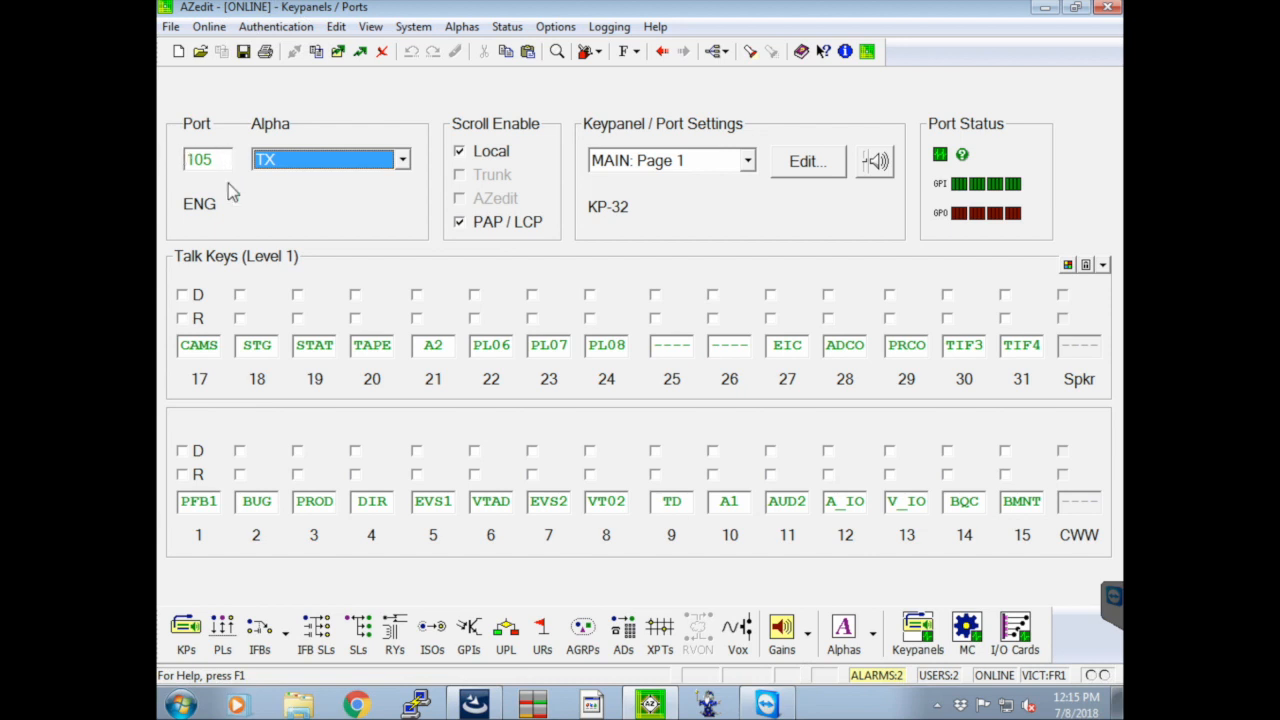
# Review the available main panel types in the TX port's keypanel configuration, and close it without changes
pyautogui.click(815, 168)
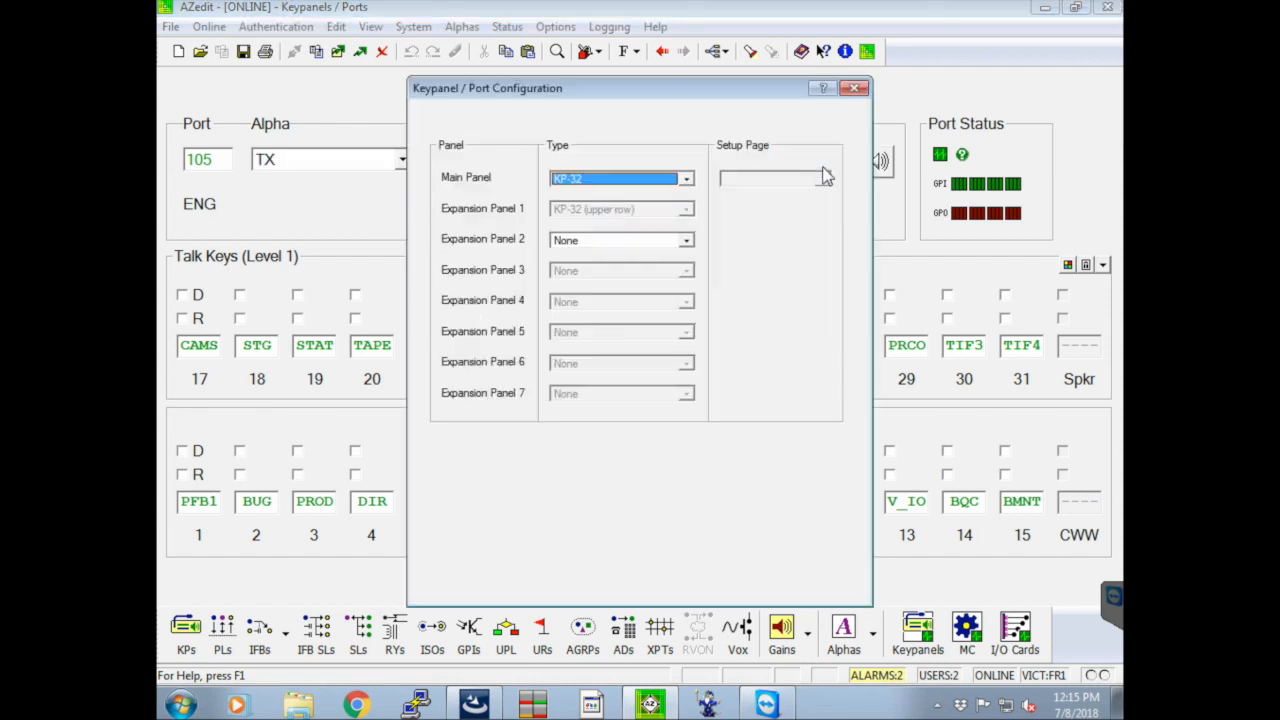
pyautogui.click(687, 179)
pyautogui.scroll(1, 657, 225)
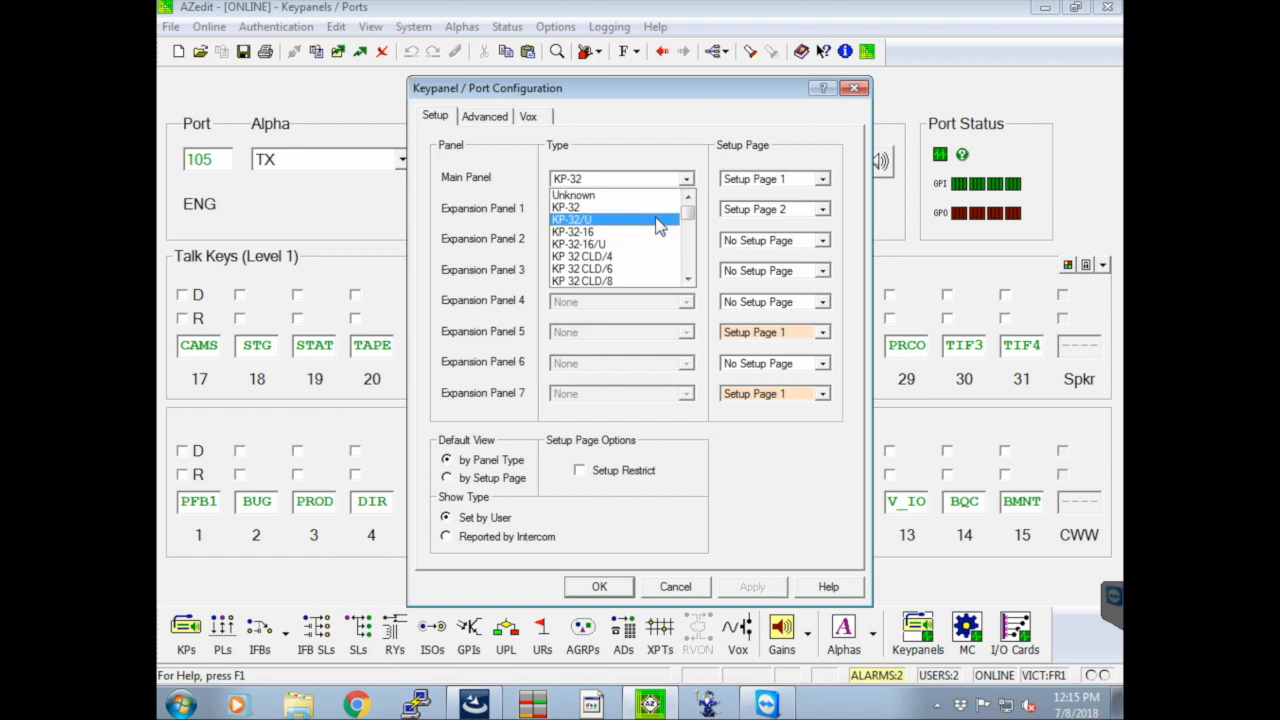
pyautogui.scroll(-1, 661, 221)
pyautogui.scroll(-6, 657, 220)
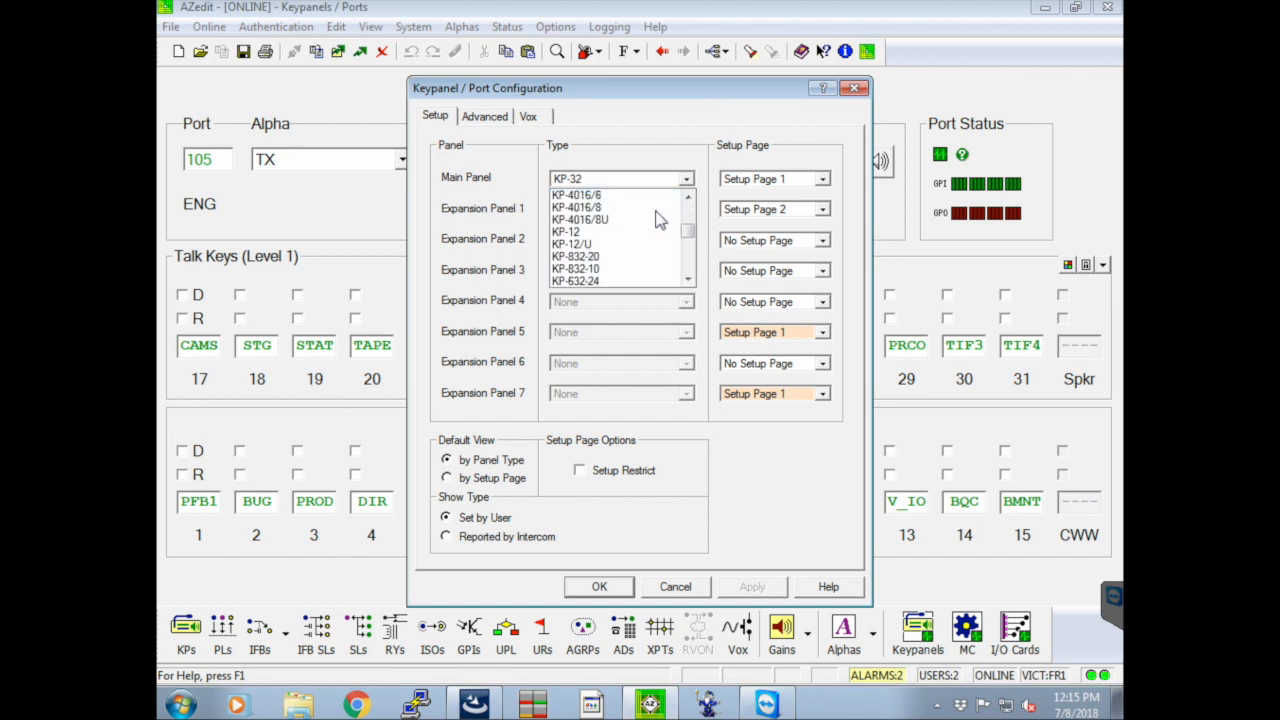
pyautogui.moveTo(688, 226)
pyautogui.mouseDown()
pyautogui.moveTo(687, 242)
pyautogui.moveTo(688, 217)
pyautogui.mouseUp()
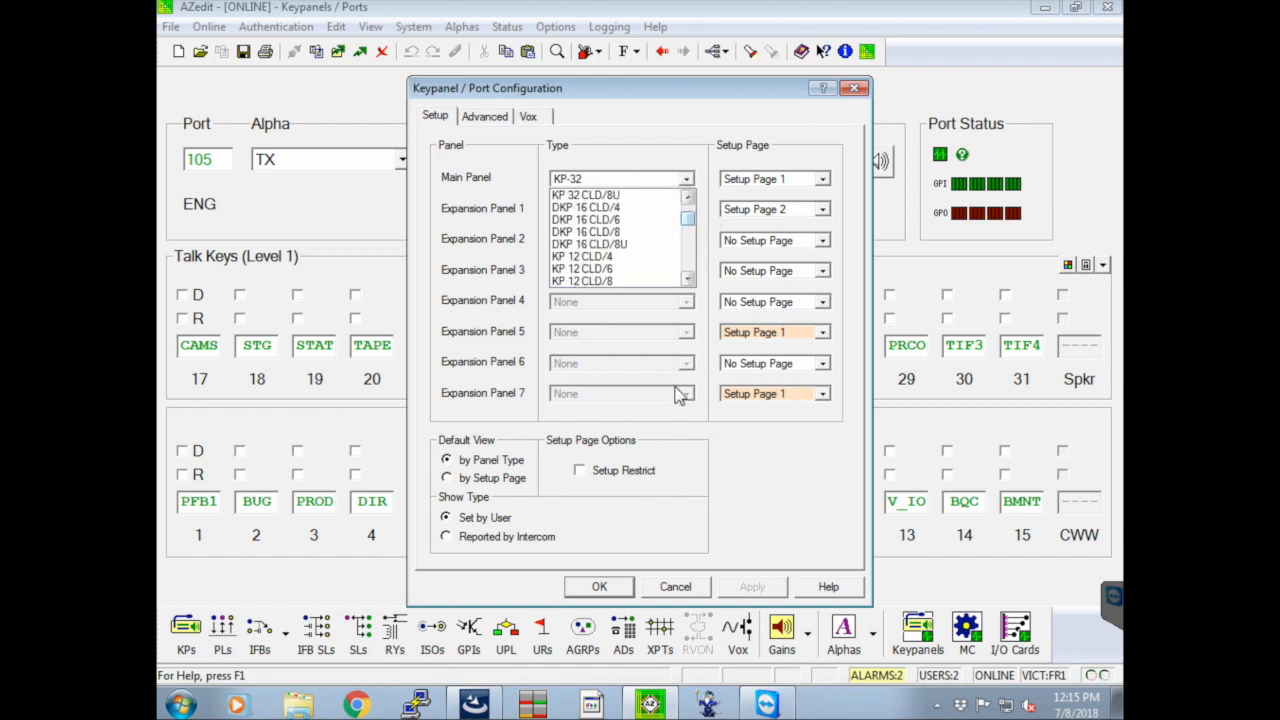
pyautogui.scroll(2, 652, 250)
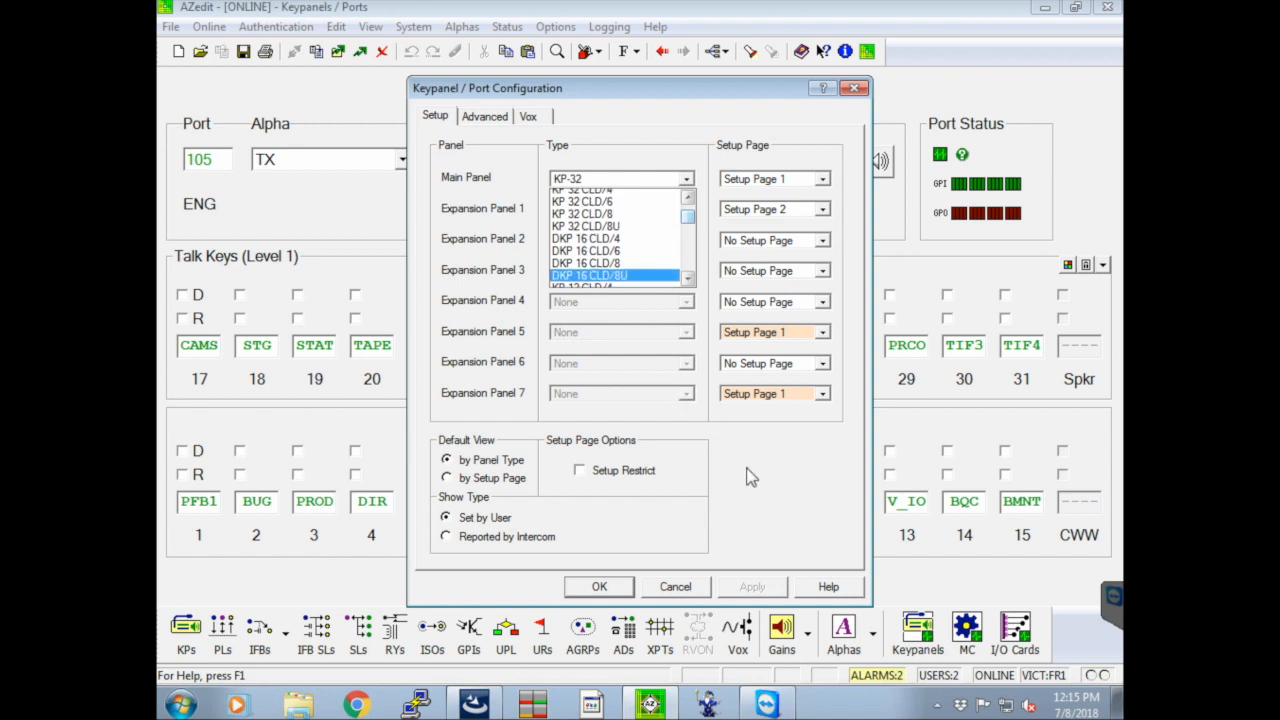
pyautogui.click(678, 584)
pyautogui.click(675, 587)
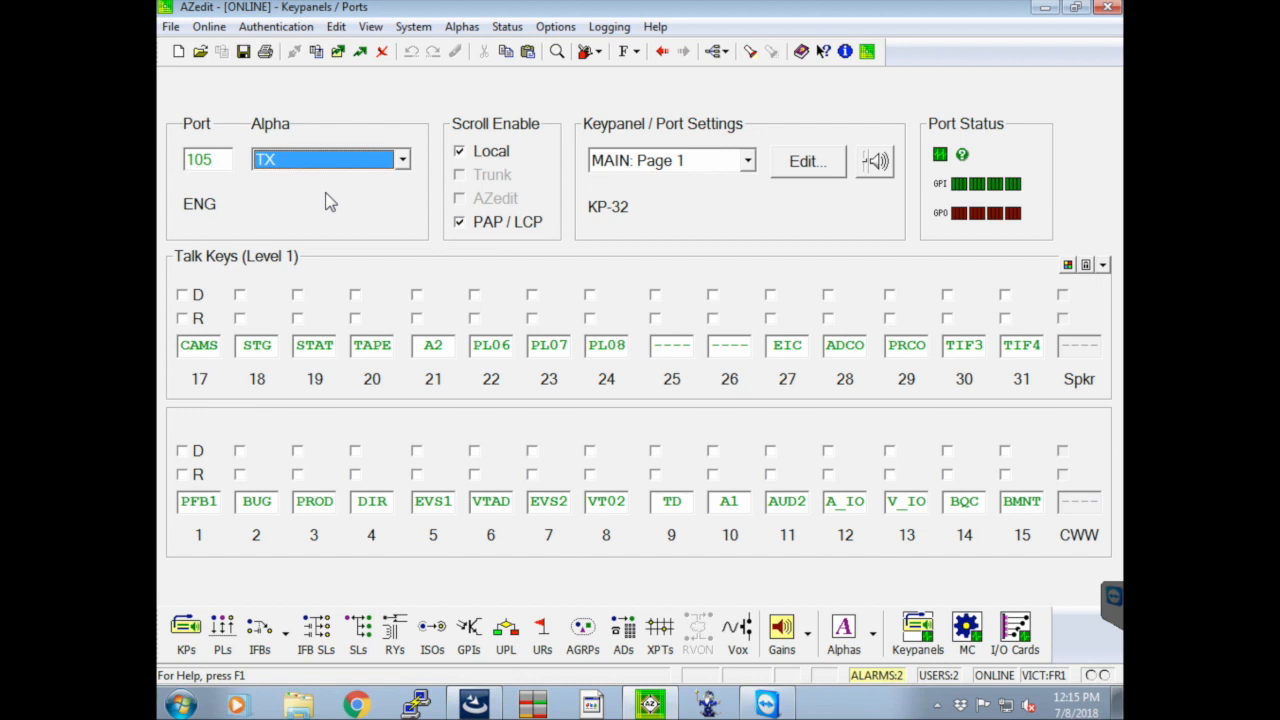
# Copy the keypanel setup of the TX port and paste it onto the SCST port
pyautogui.click(337, 32)
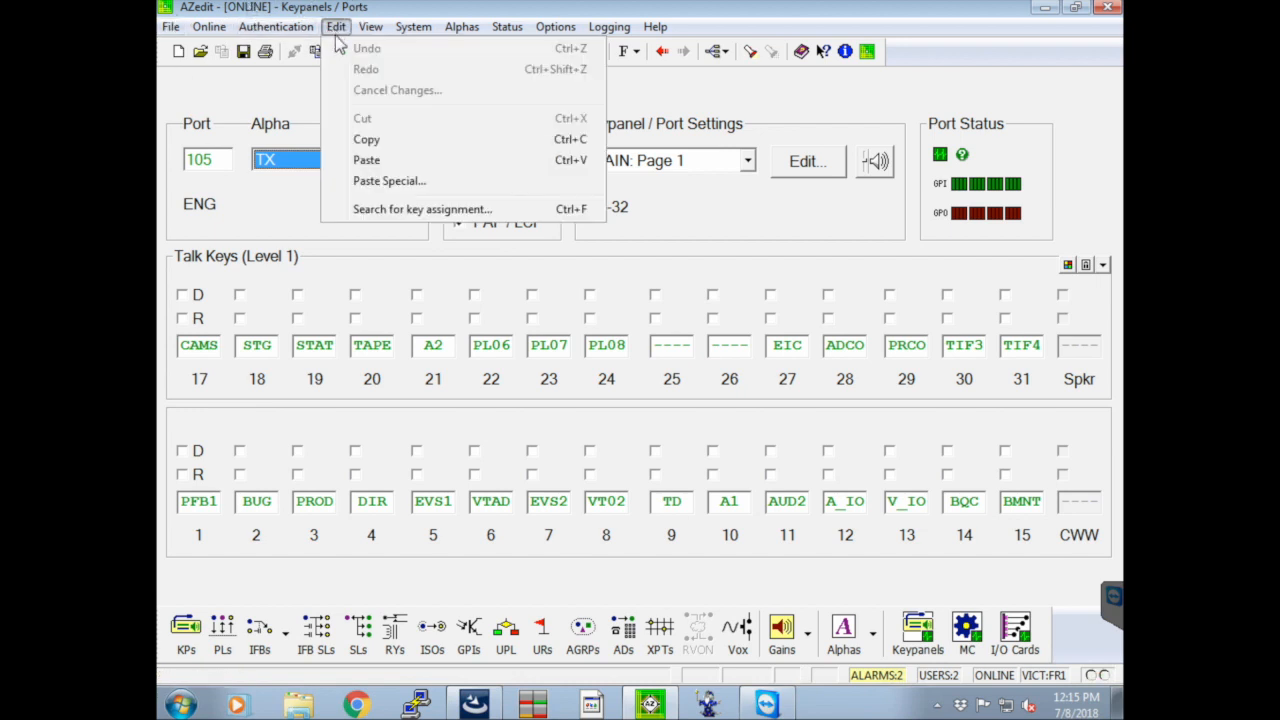
pyautogui.click(401, 148)
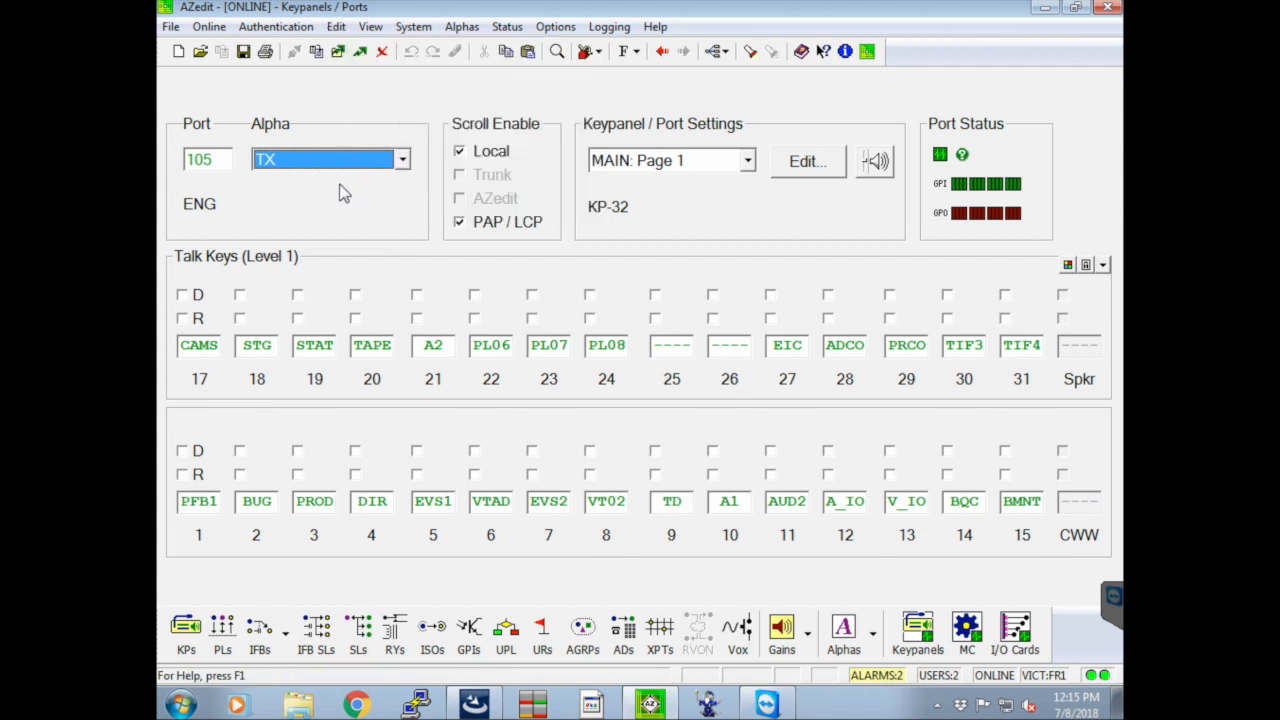
pyautogui.click(359, 168)
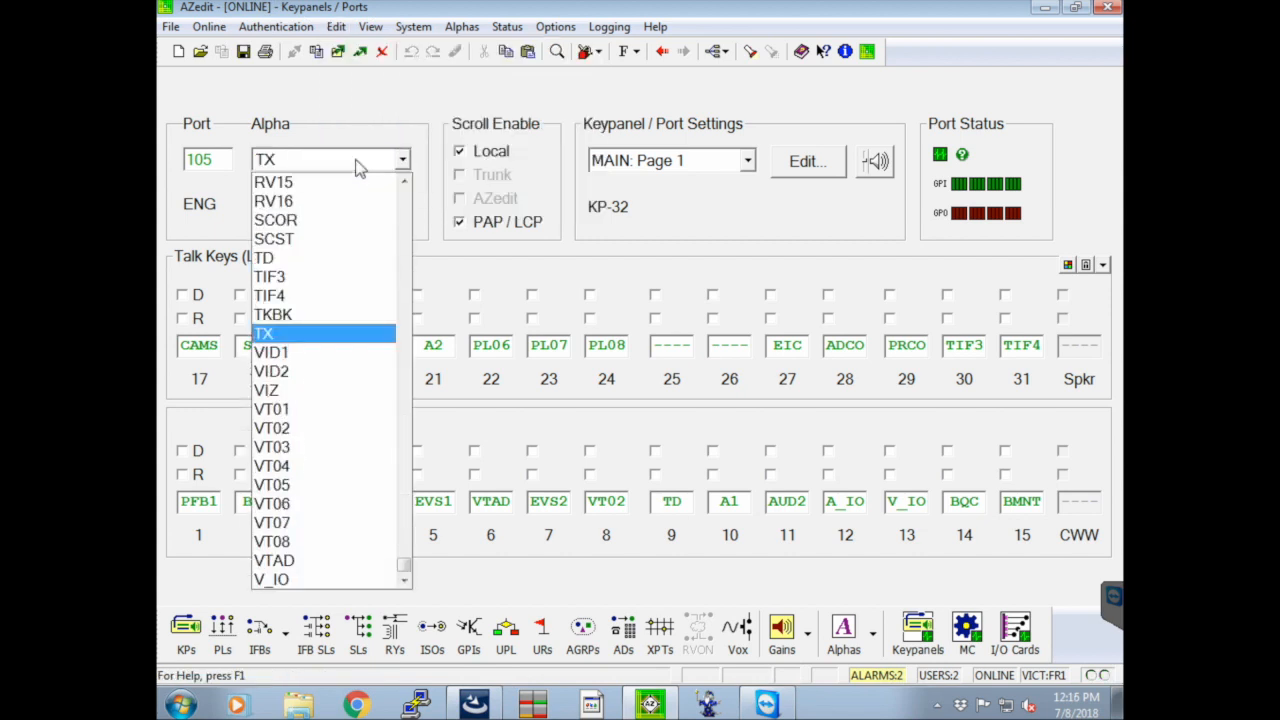
pyautogui.click(322, 240)
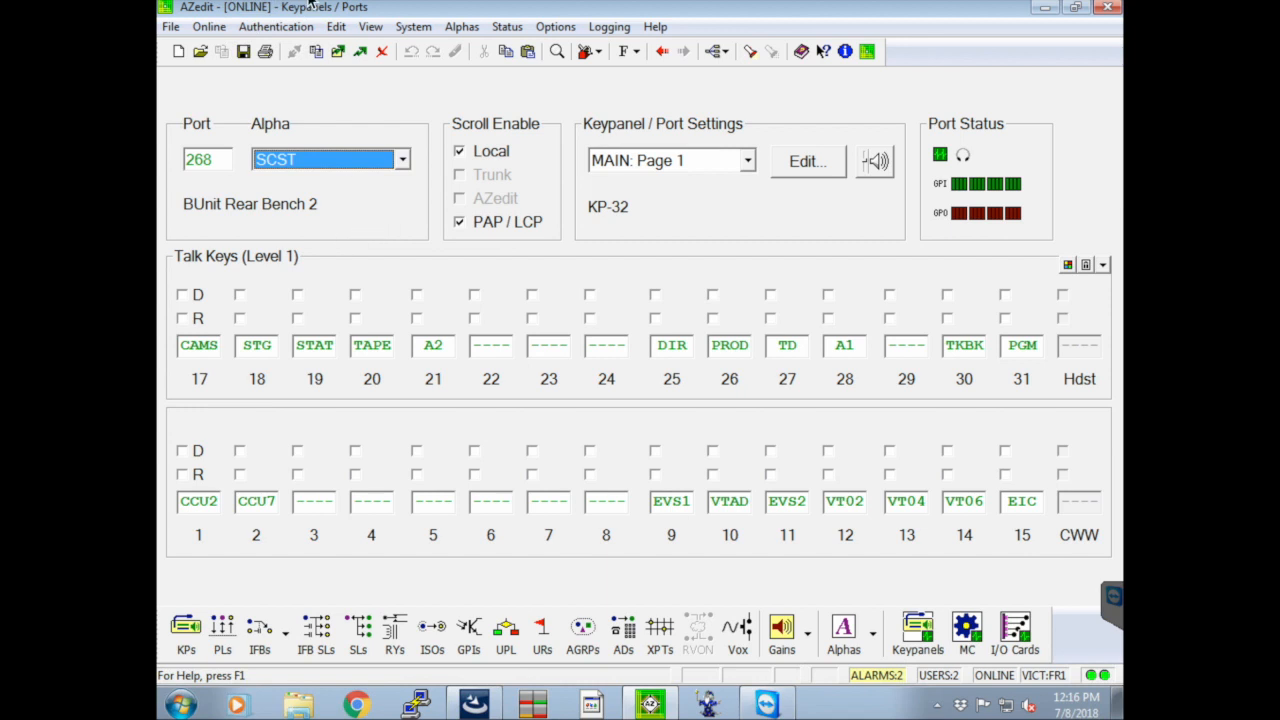
pyautogui.click(334, 27)
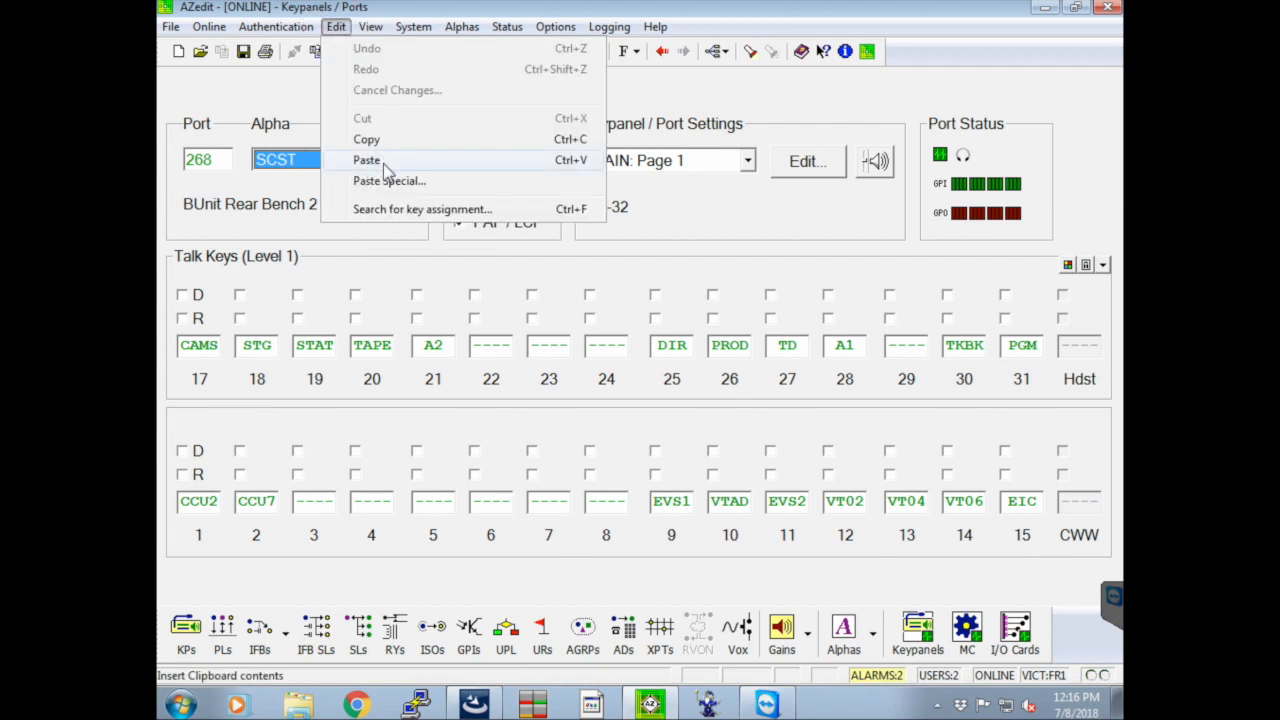
pyautogui.click(434, 162)
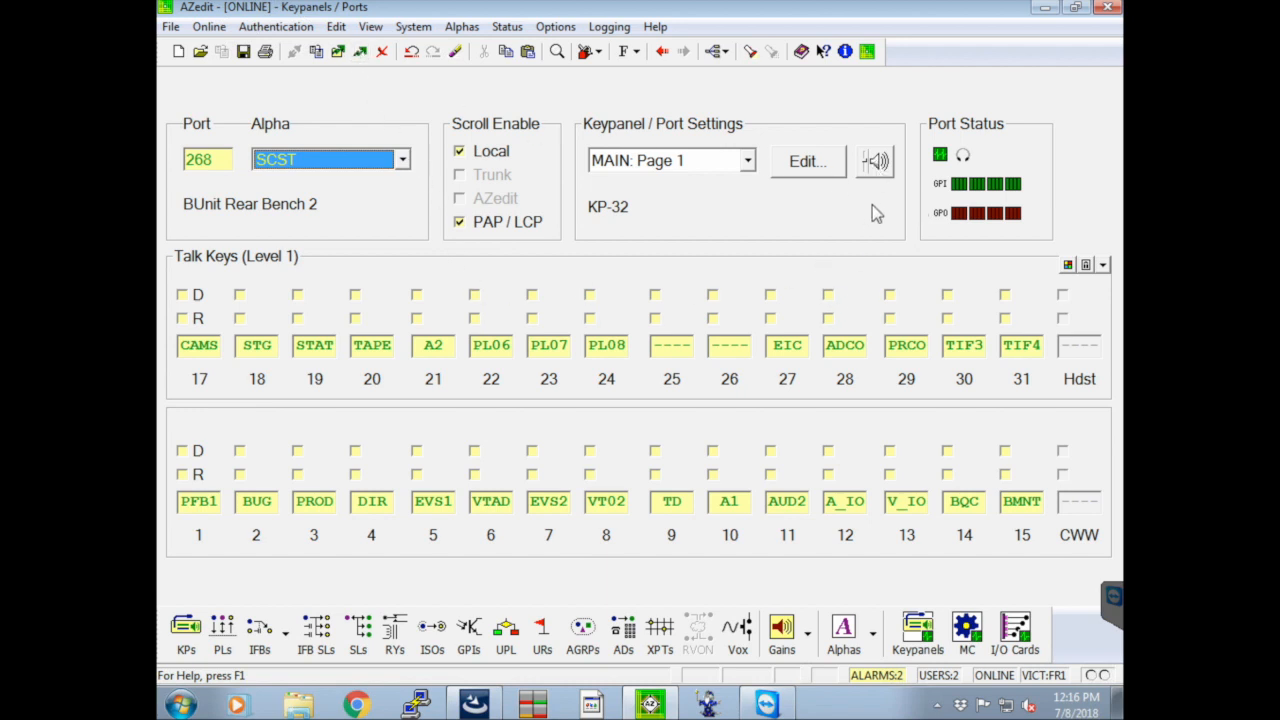
# Review the list of changes to send to the intercom, cancel the sending and discard all pending changes
pyautogui.click(360, 53)
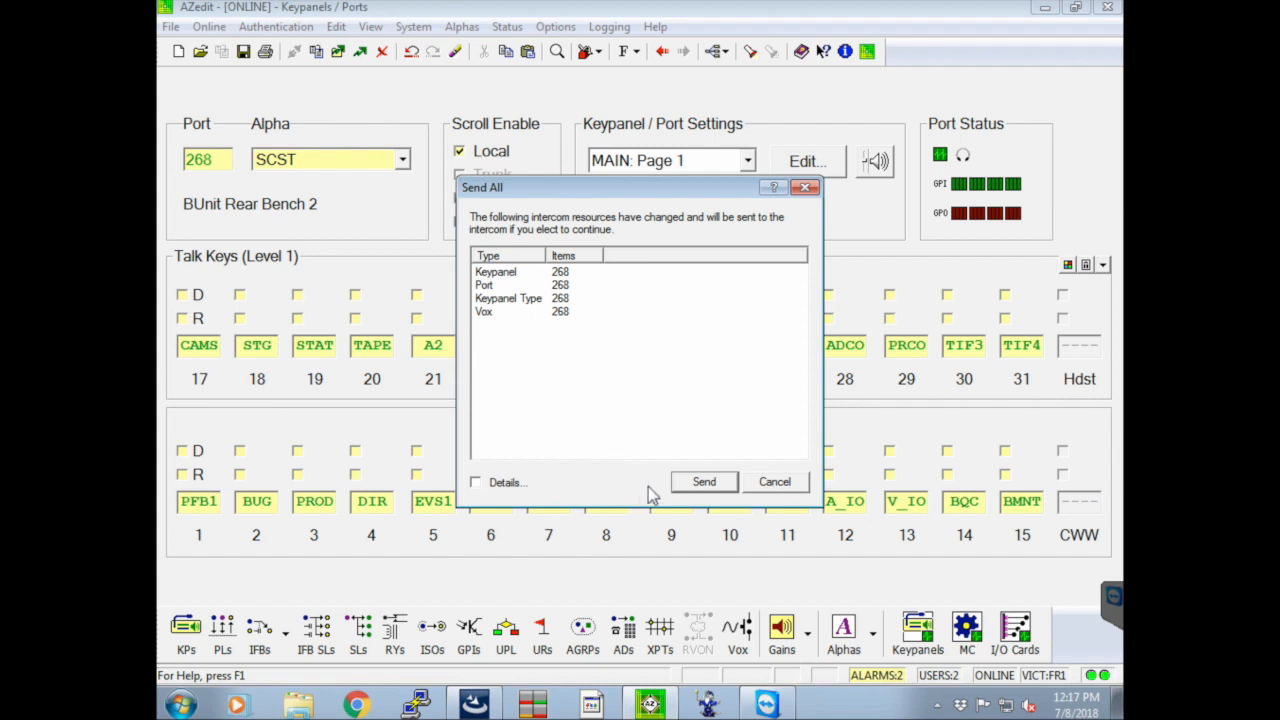
pyautogui.click(763, 482)
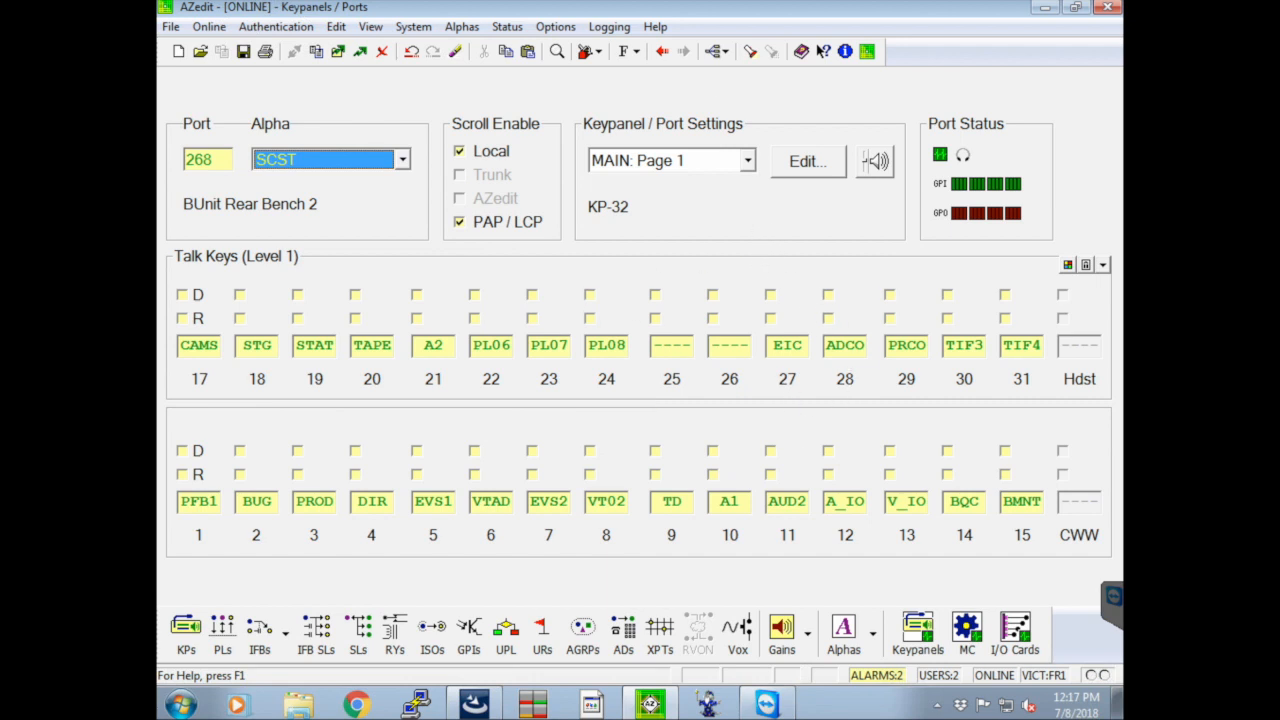
pyautogui.click(383, 55)
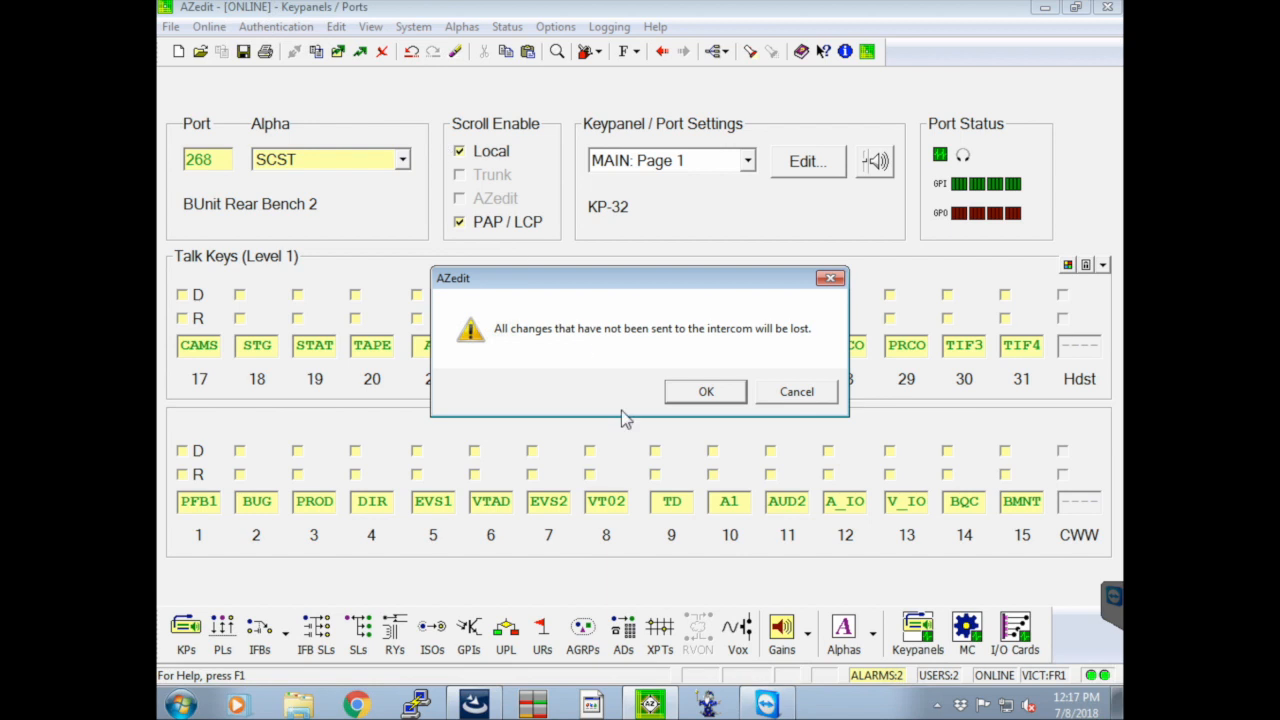
pyautogui.click(700, 392)
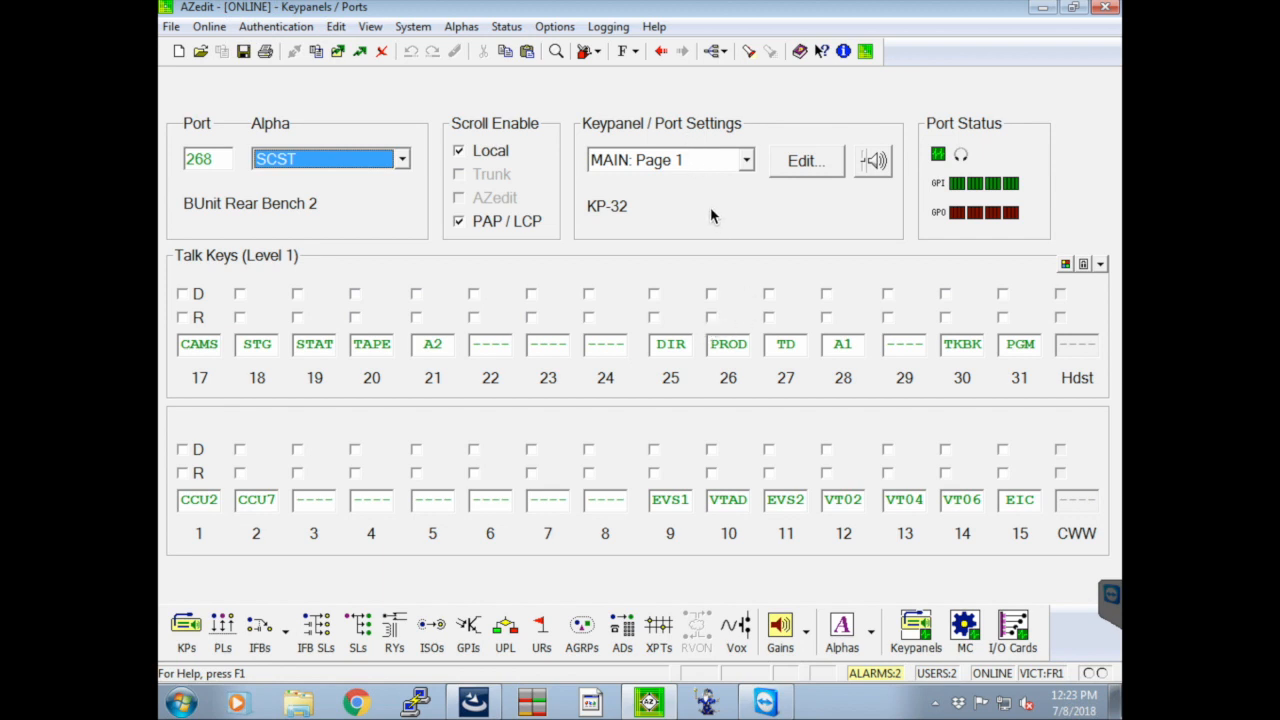
# Start a key assignment search for port BMNT with TX as the replacement, using selective replace
pyautogui.click(338, 27)
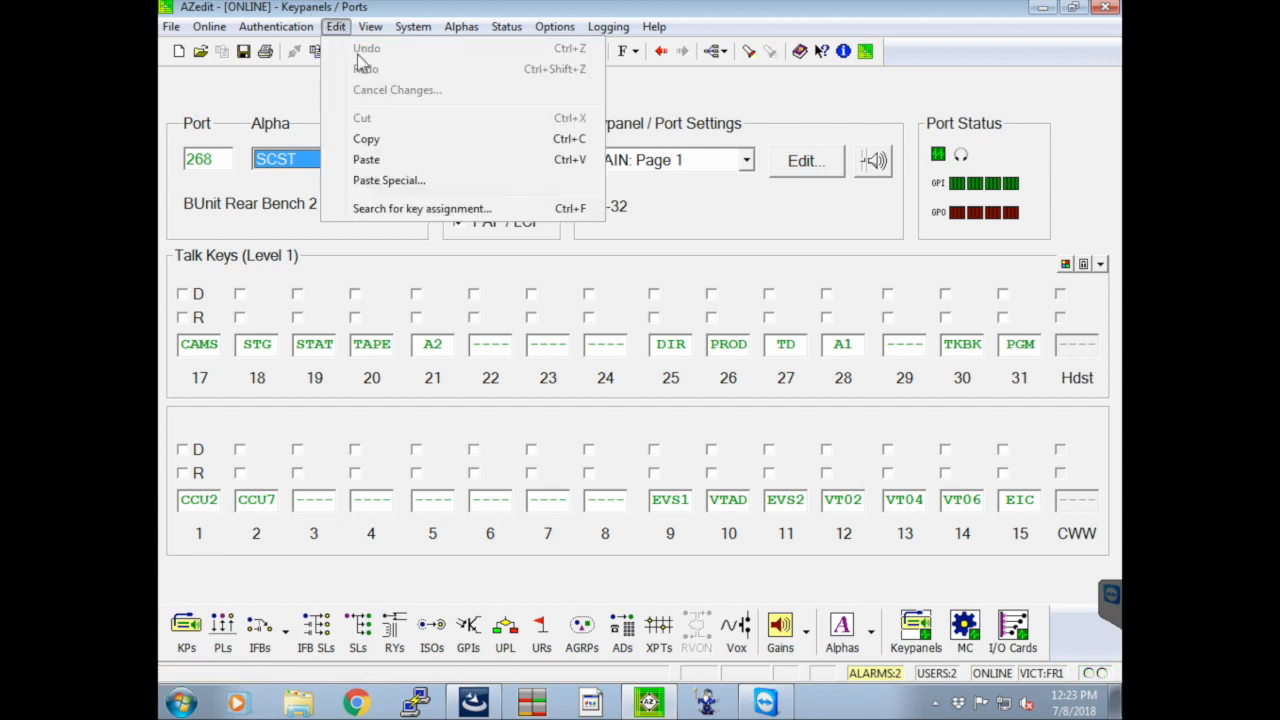
pyautogui.click(370, 209)
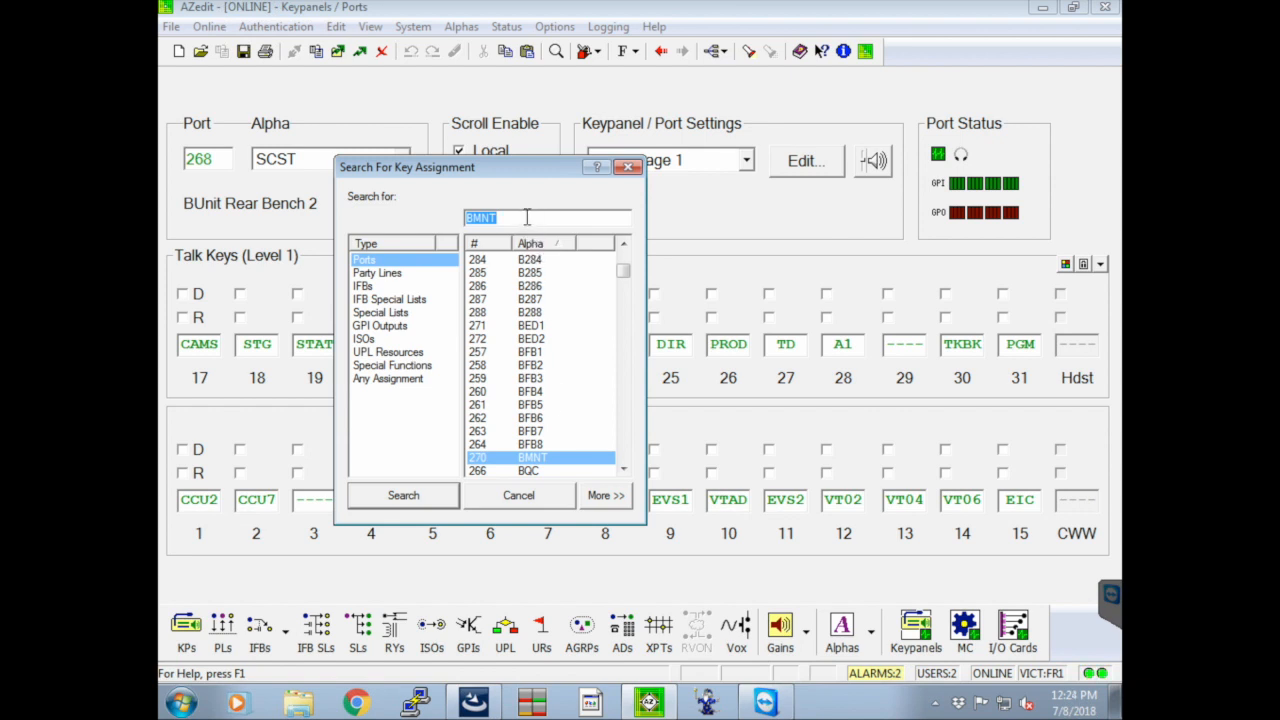
pyautogui.click(606, 497)
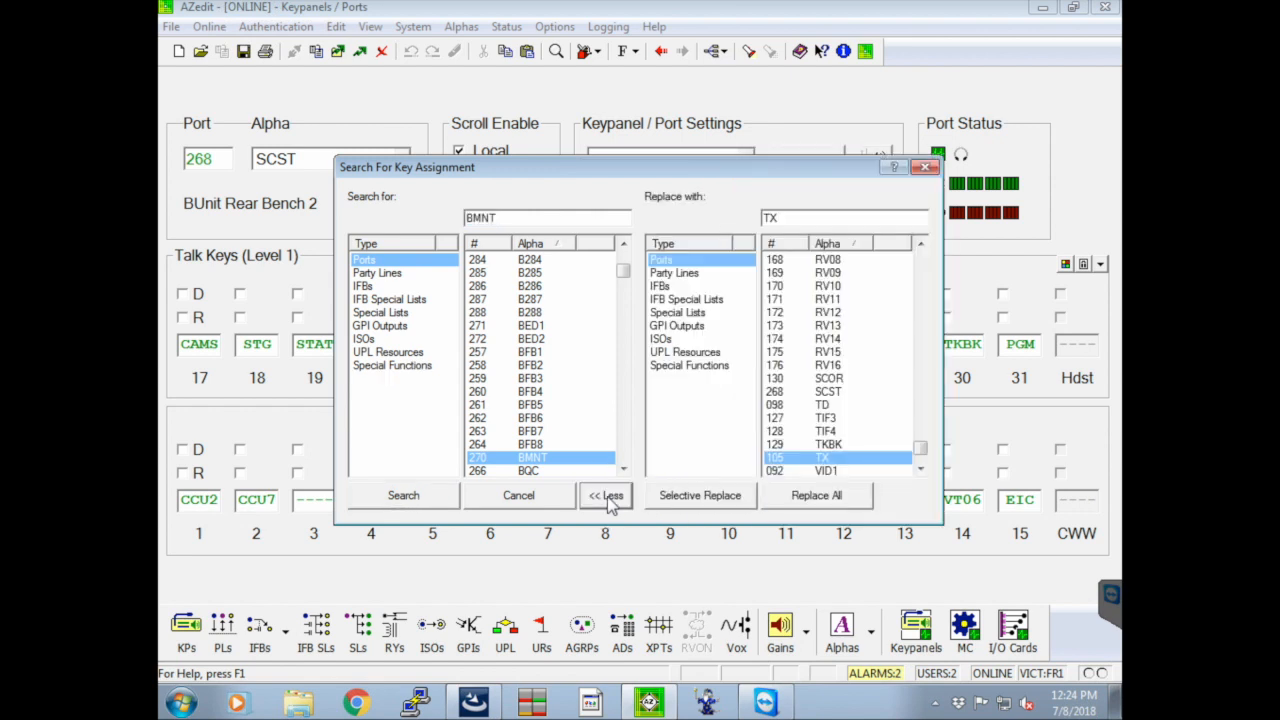
pyautogui.click(848, 462)
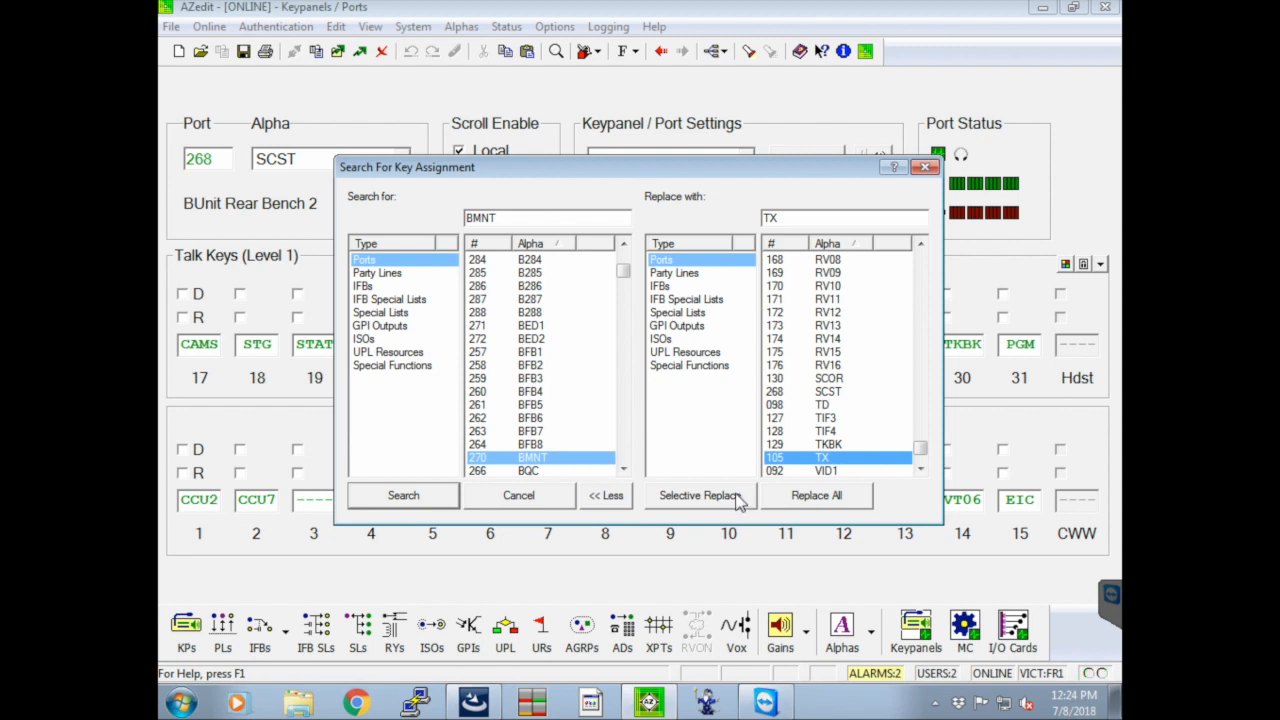
pyautogui.click(697, 495)
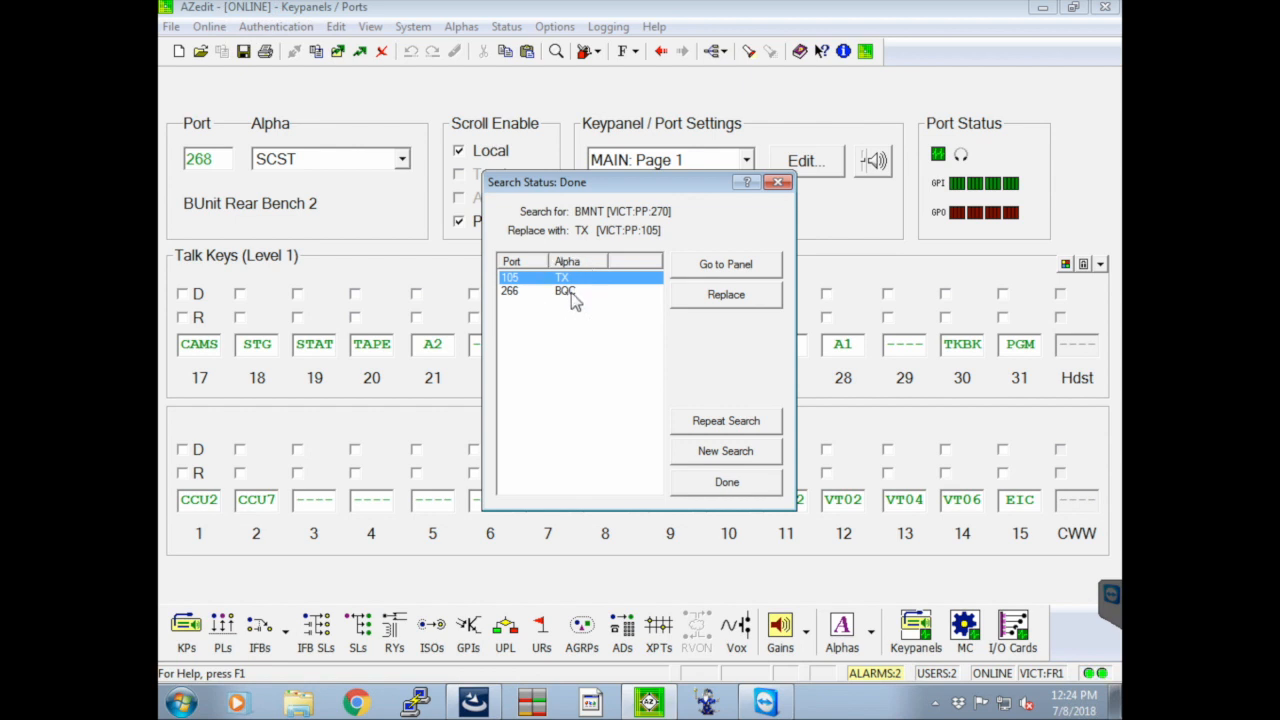
# Replace the BMNT key assignment with TX on the BQC panel only, and close the search results
pyautogui.click(570, 292)
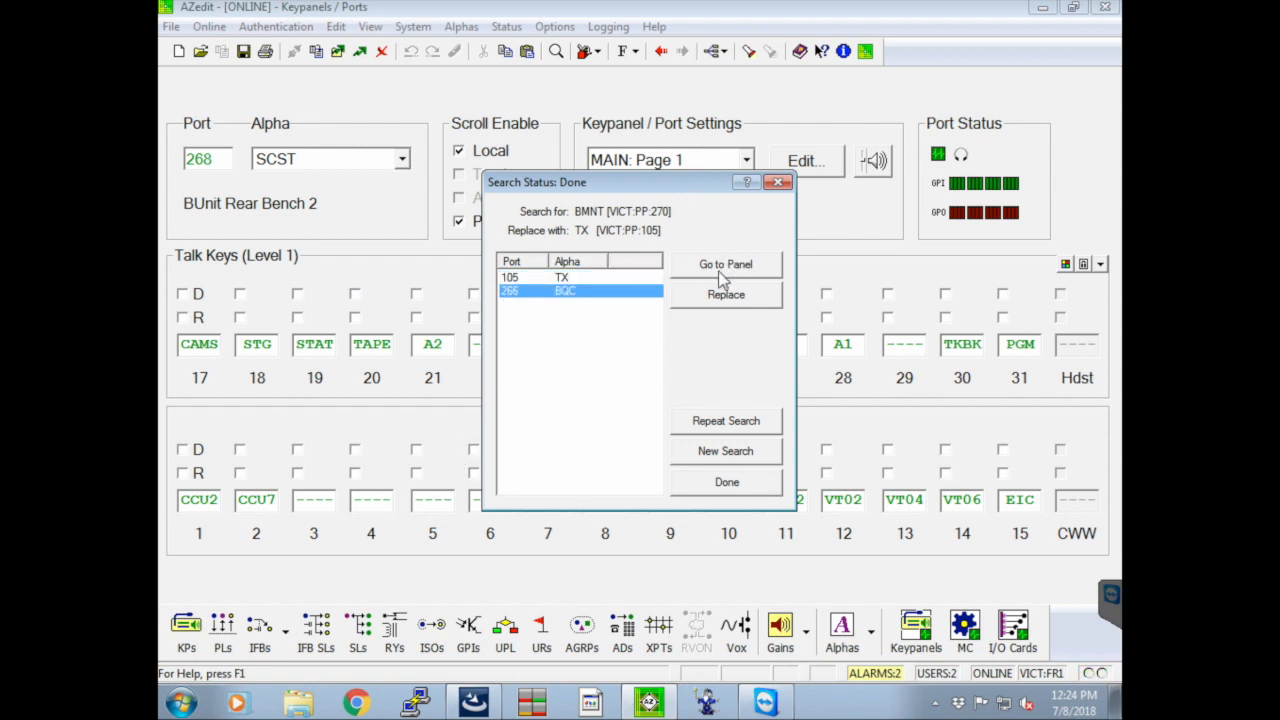
pyautogui.click(612, 279)
pyautogui.click(593, 292)
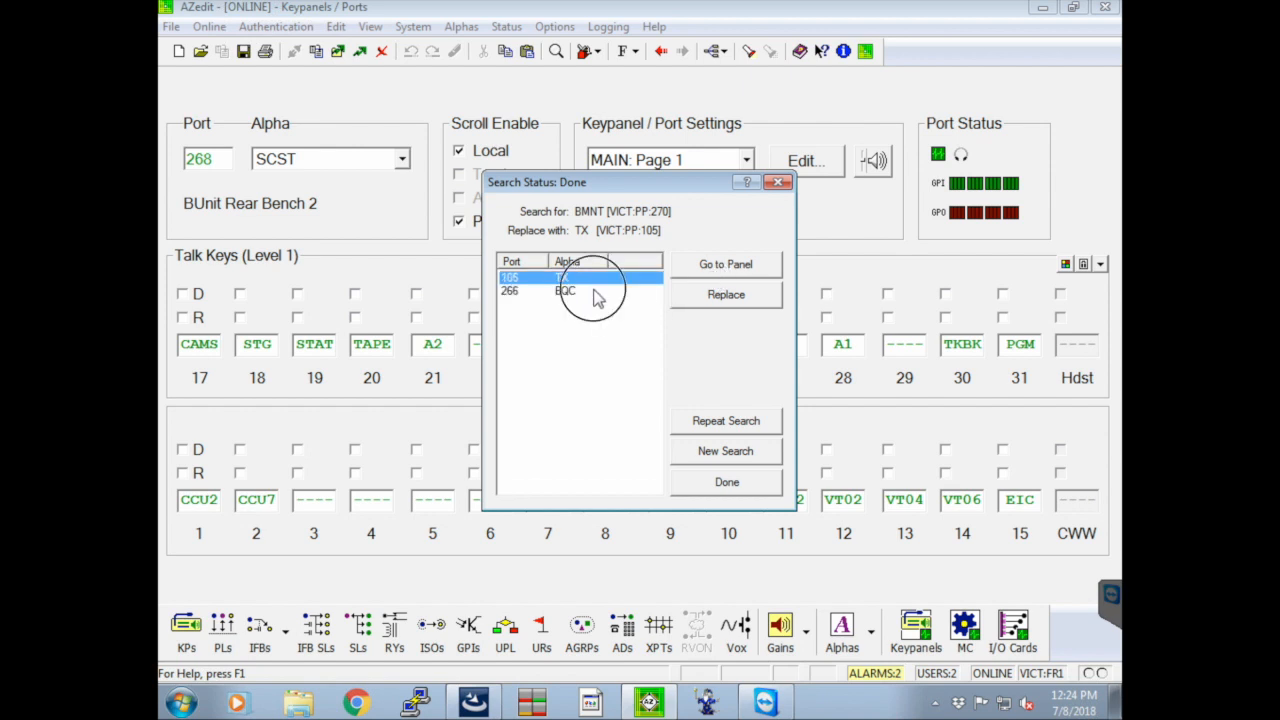
pyautogui.click(703, 296)
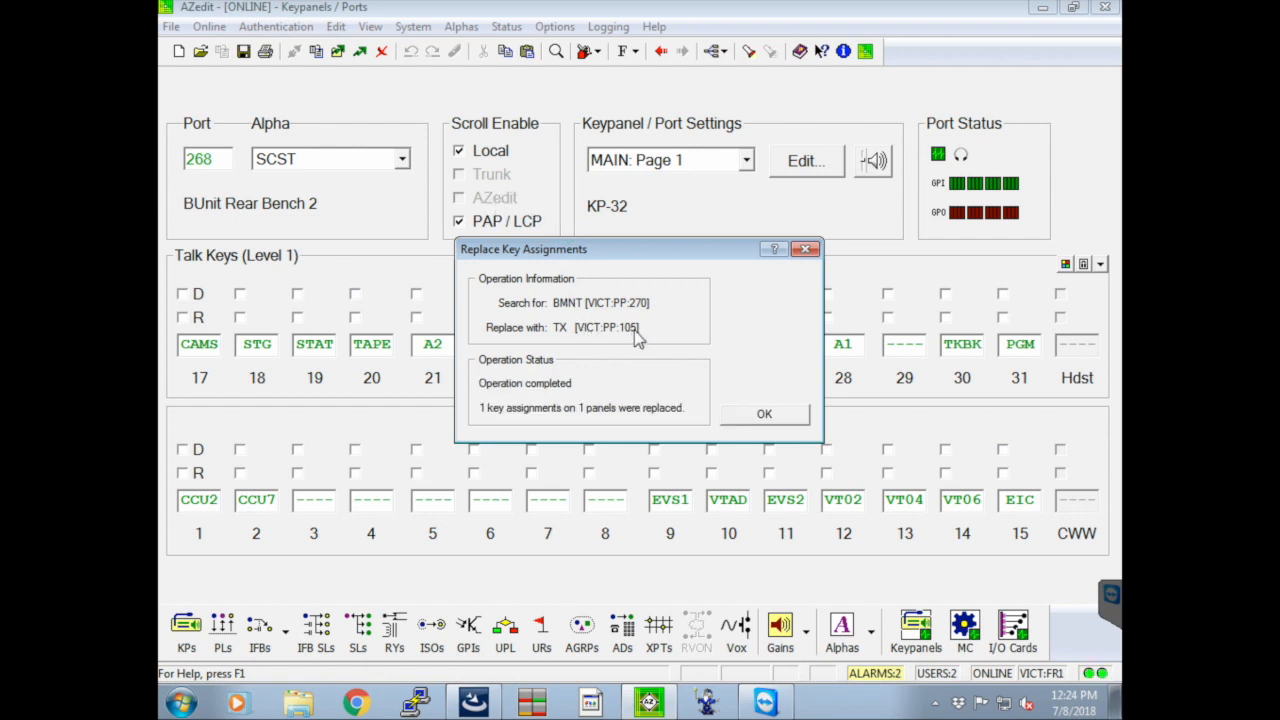
pyautogui.click(738, 421)
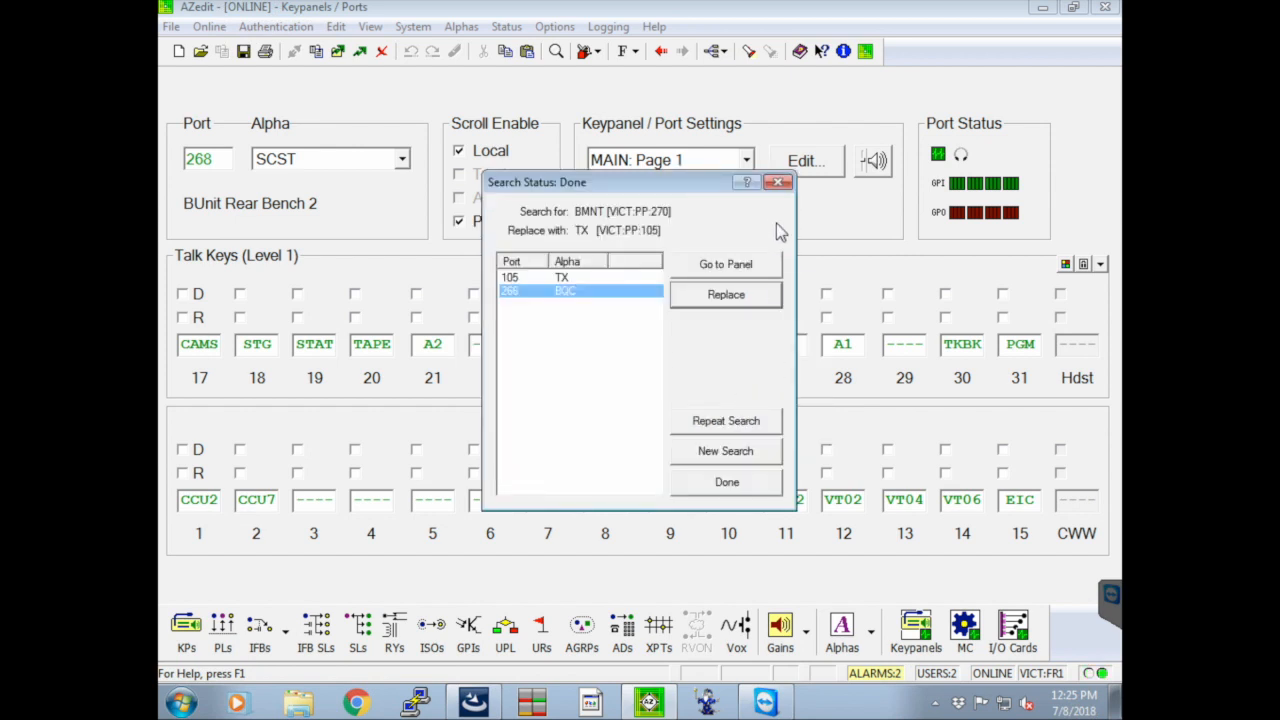
pyautogui.click(780, 186)
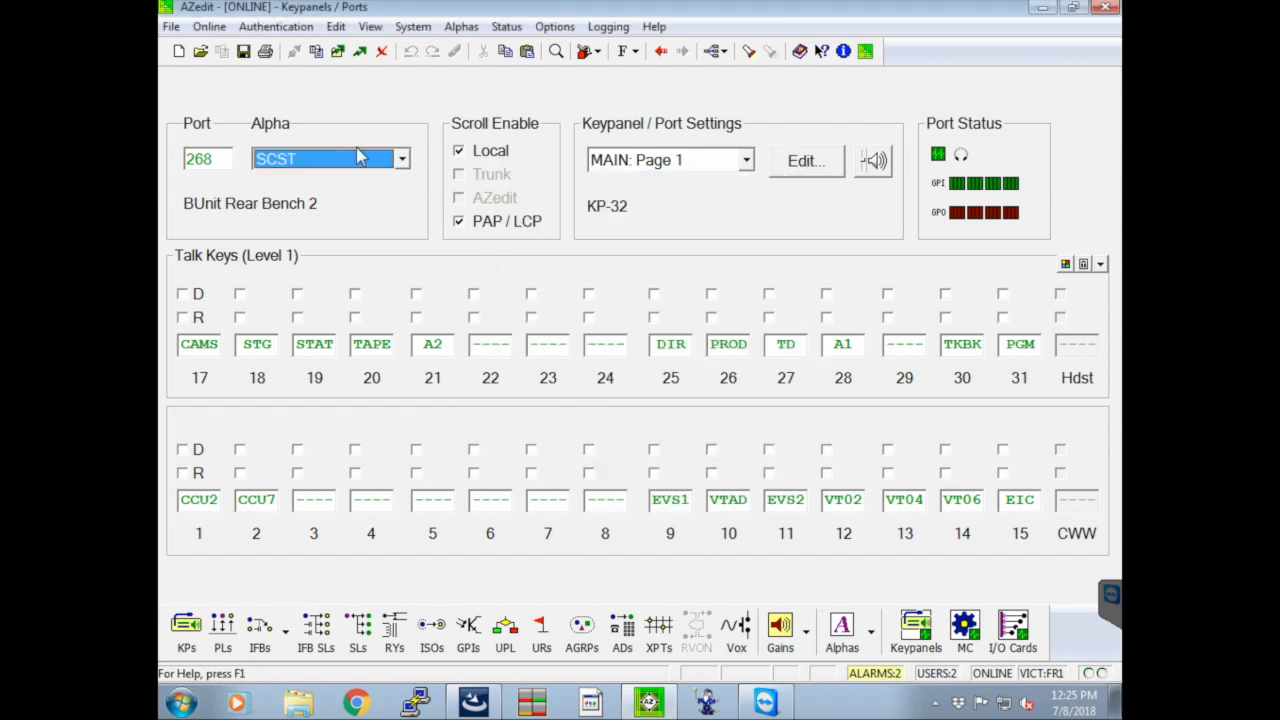
# Set talk key 127 on the BQC keypanel's EKP7 page to BMNT and send the change to the intercom
pyautogui.click(360, 157)
pyautogui.press('b')
pyautogui.press('Return')
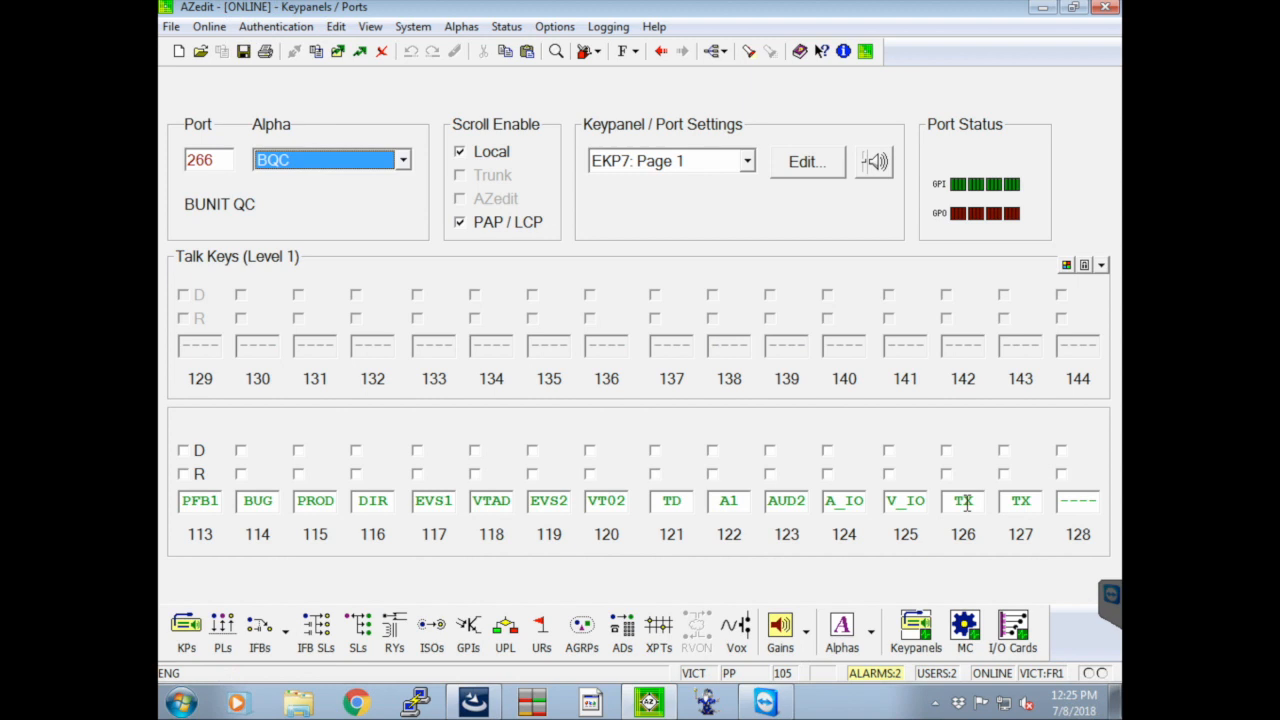
pyautogui.click(1027, 503)
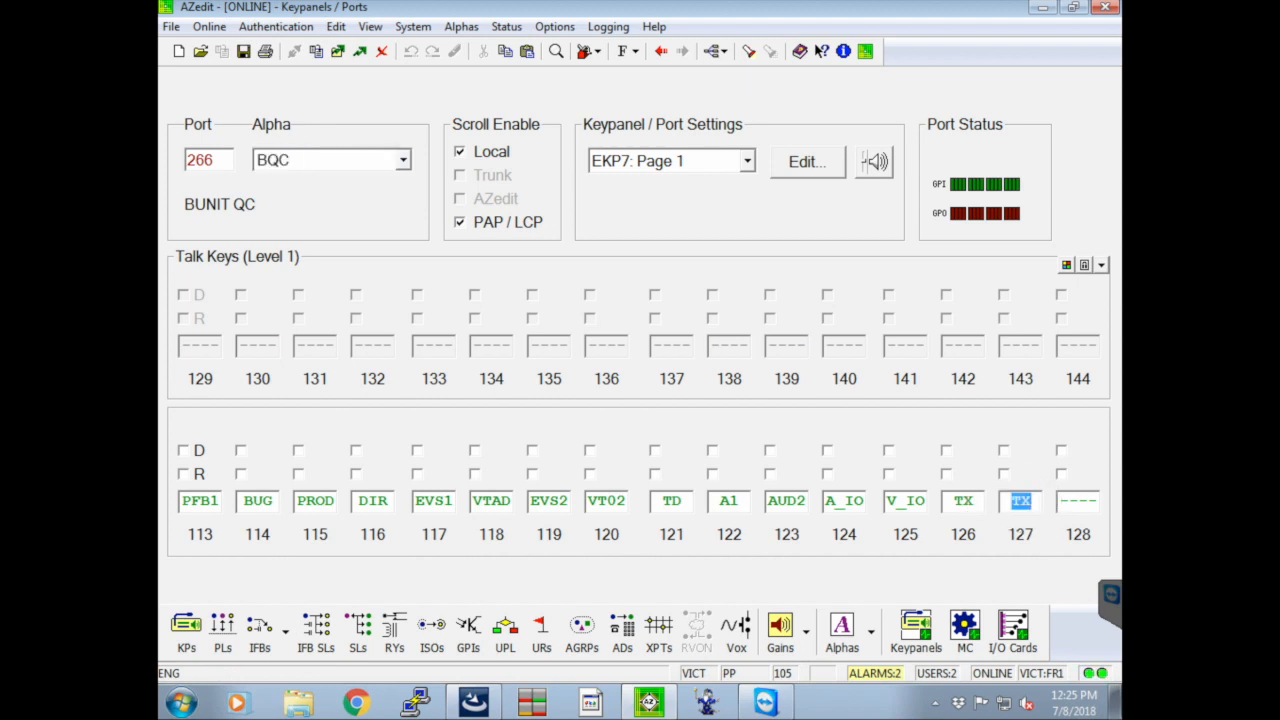
pyautogui.write('BMNT')
pyautogui.press('Return')
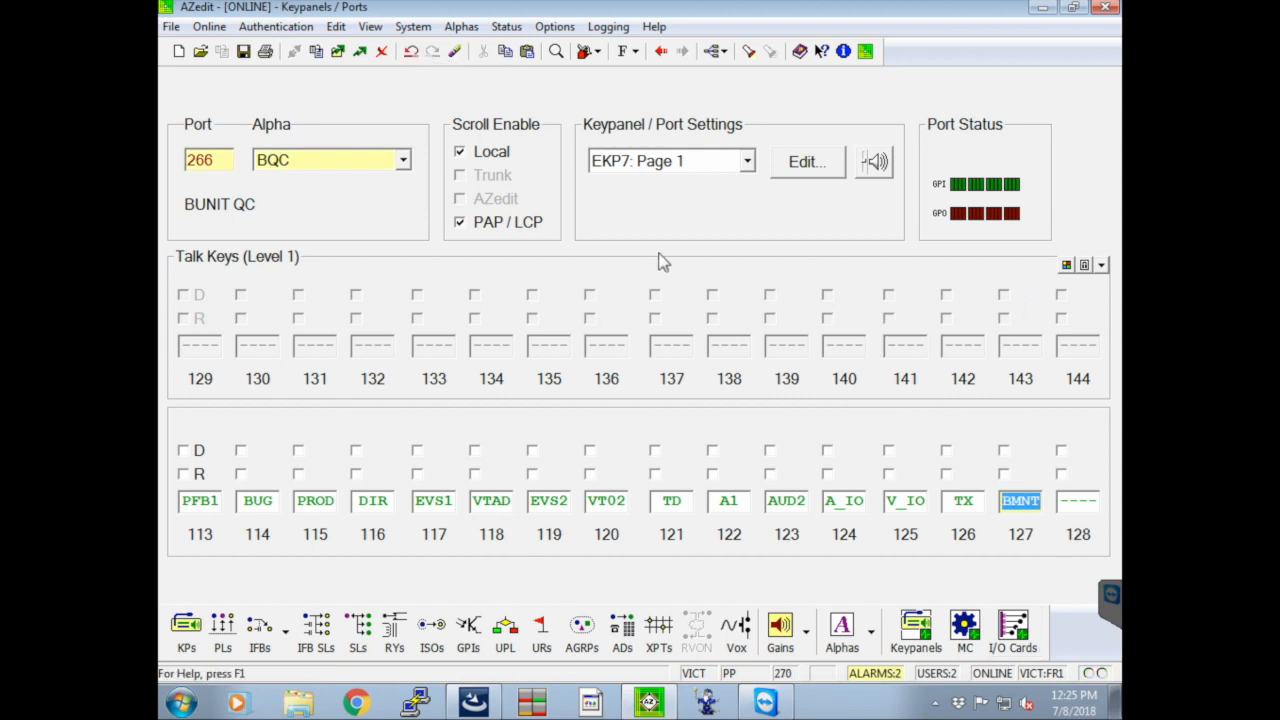
pyautogui.click(360, 51)
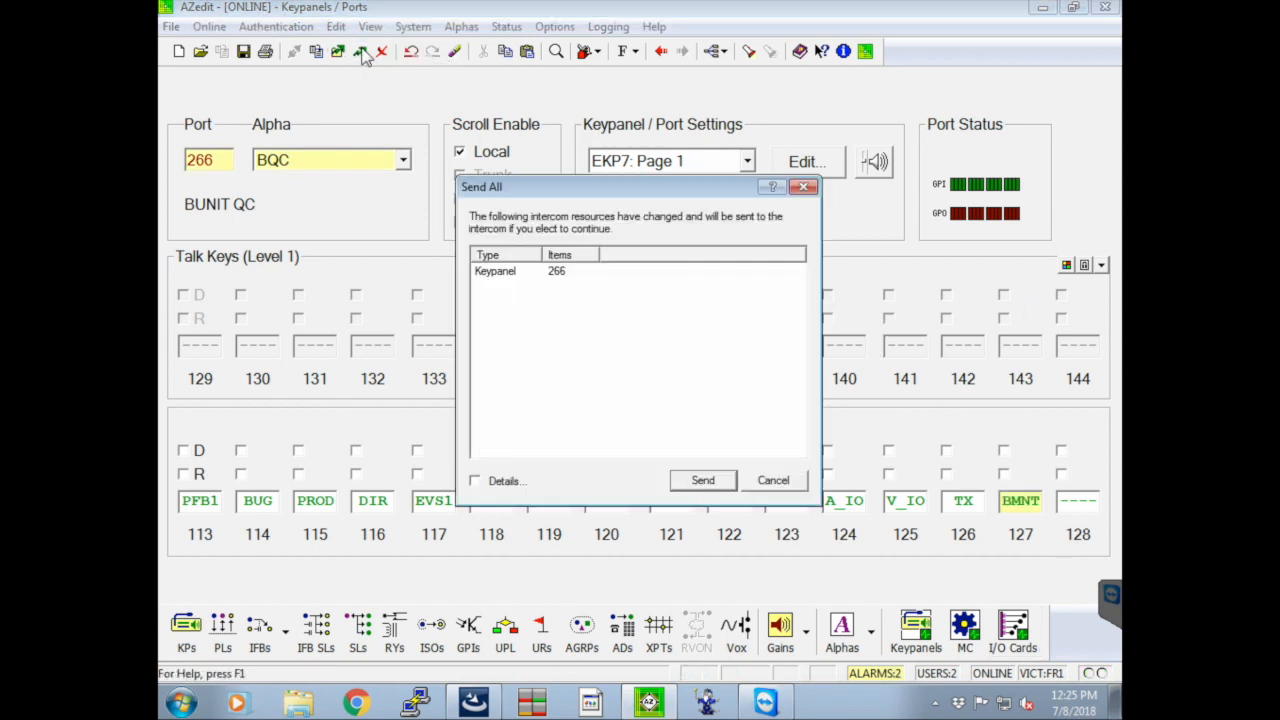
pyautogui.click(703, 481)
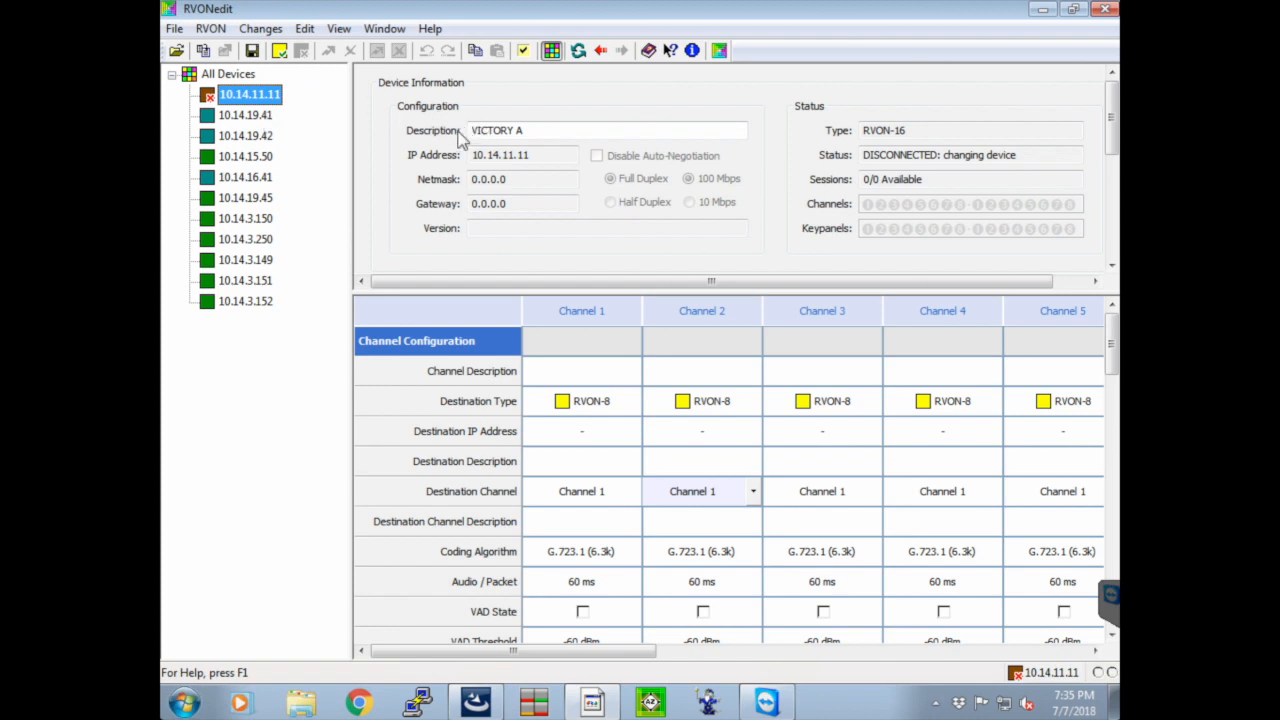
# In RVONedit, set the description of device 10.14.11.11 to "Victory RVON 16 card"
pyautogui.click(540, 128)
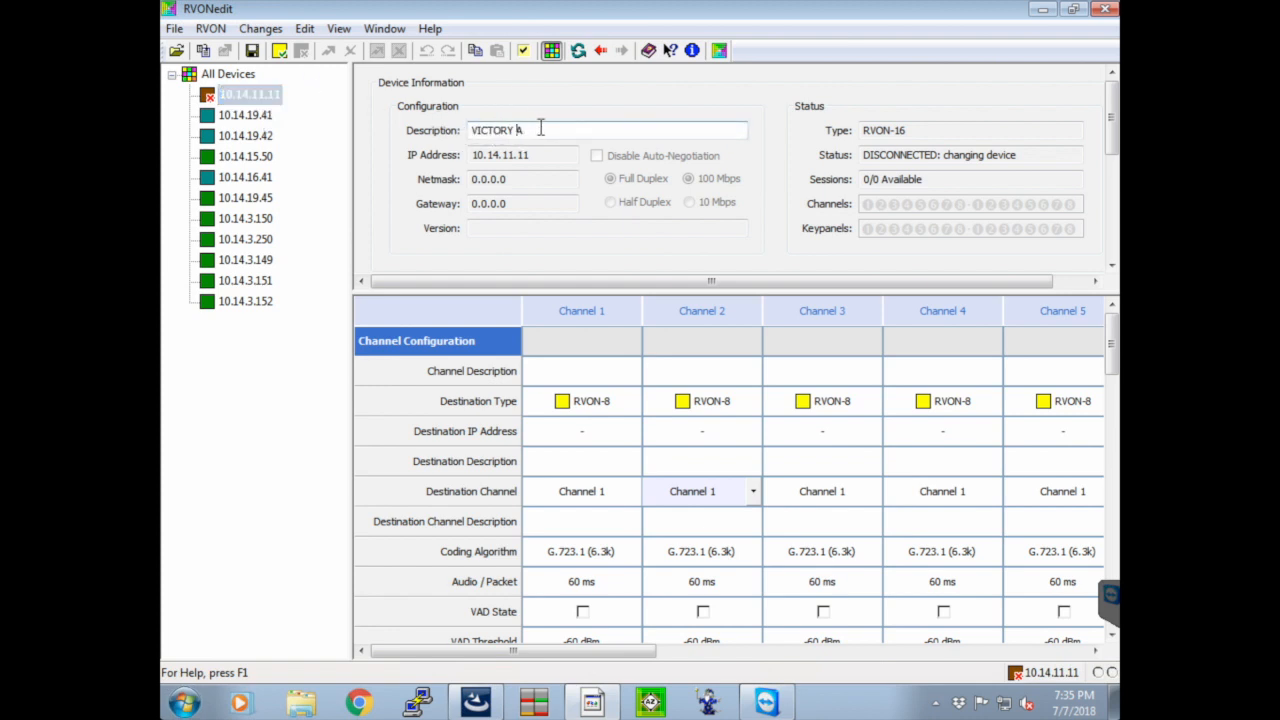
pyautogui.click(248, 94)
pyautogui.click(505, 131)
pyautogui.moveTo(425, 131); pyautogui.dragTo(413, 130)
pyautogui.write('ctory RVON 16 card')
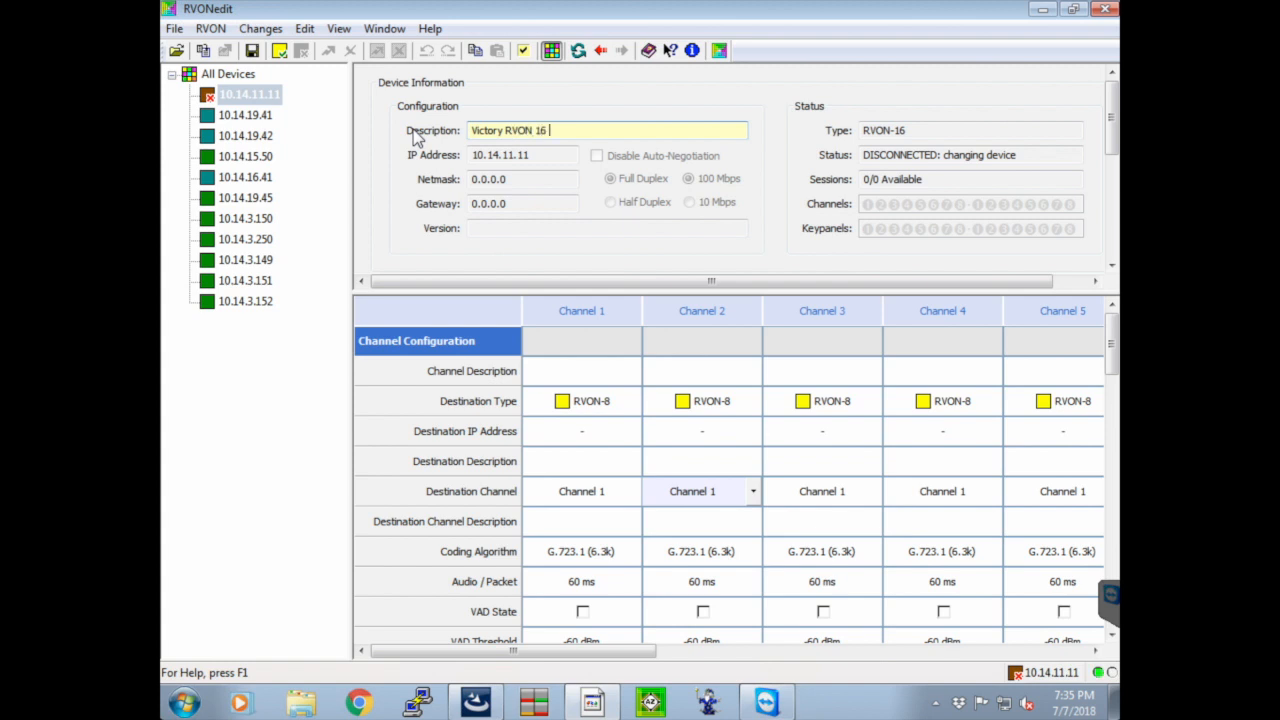
# Compare the device information of the RVON-IO at 10.14.19.41 with that of the RVON-16 at 10.14.11.11
pyautogui.click(263, 116)
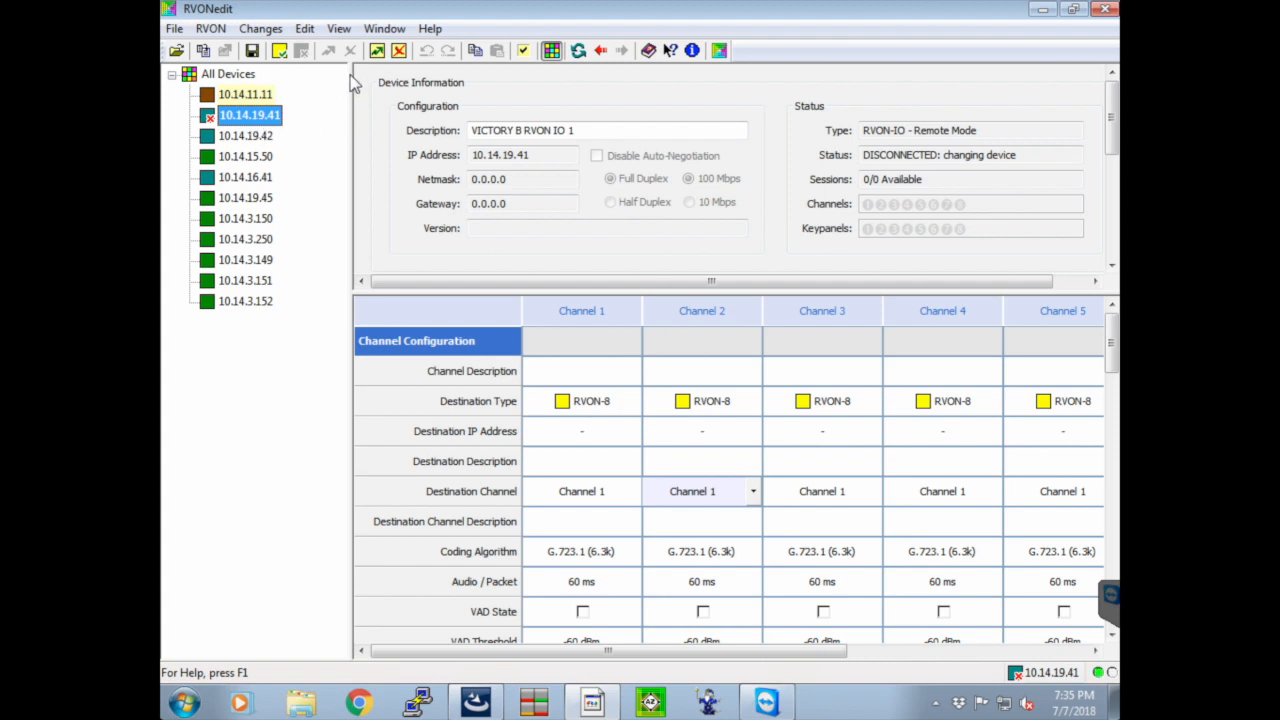
pyautogui.click(258, 95)
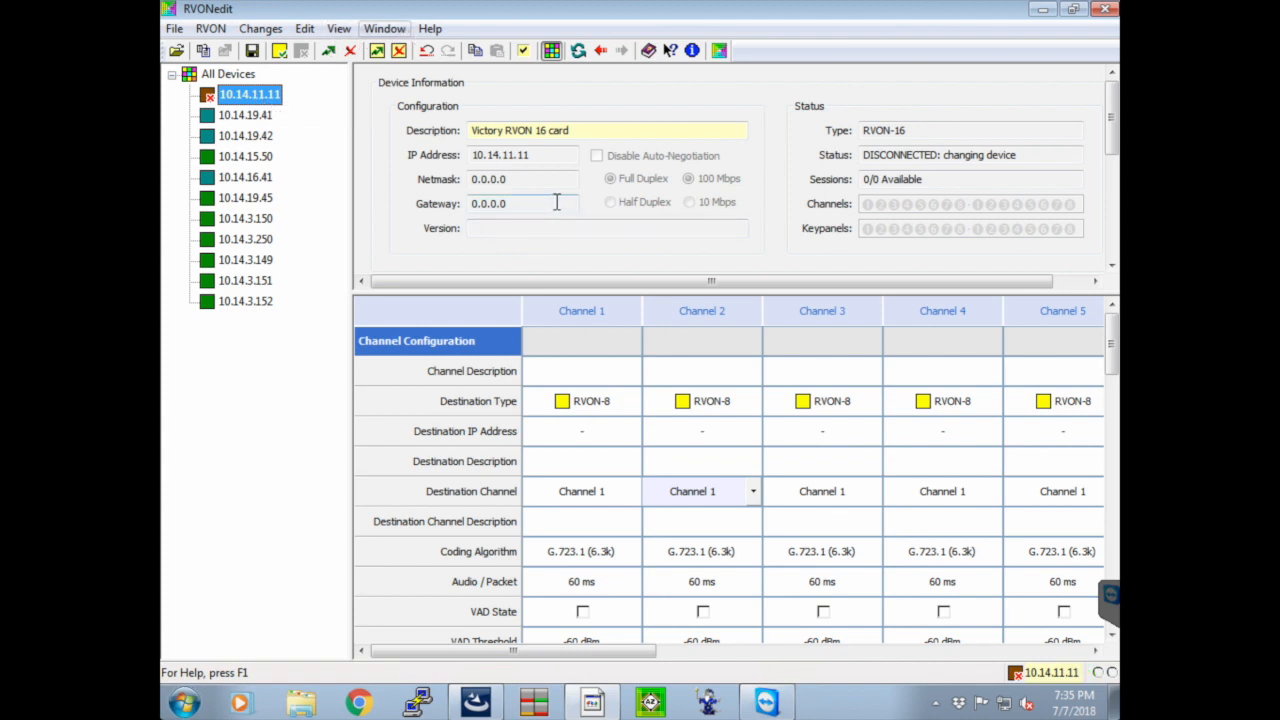
pyautogui.click(240, 115)
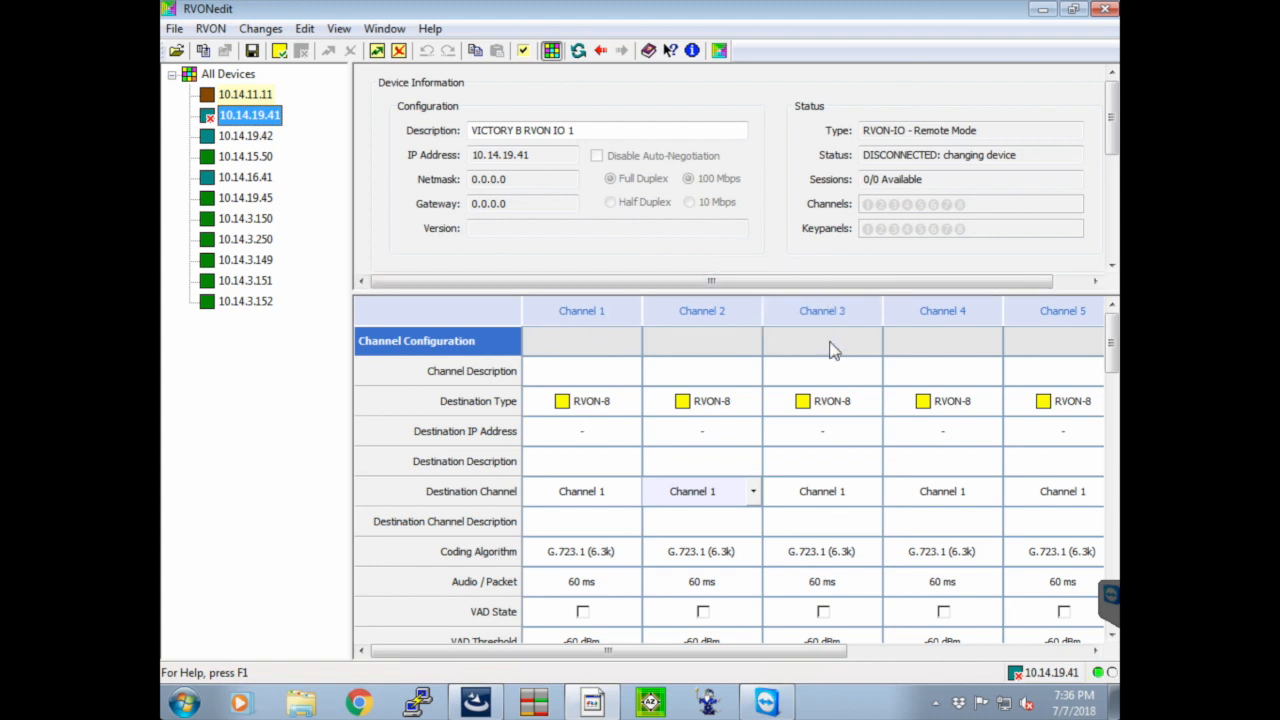
# Set the destination IP address of channels 1, 2 and 3 on device 10.14.19.41 to 10.14.11.11
pyautogui.click(265, 95)
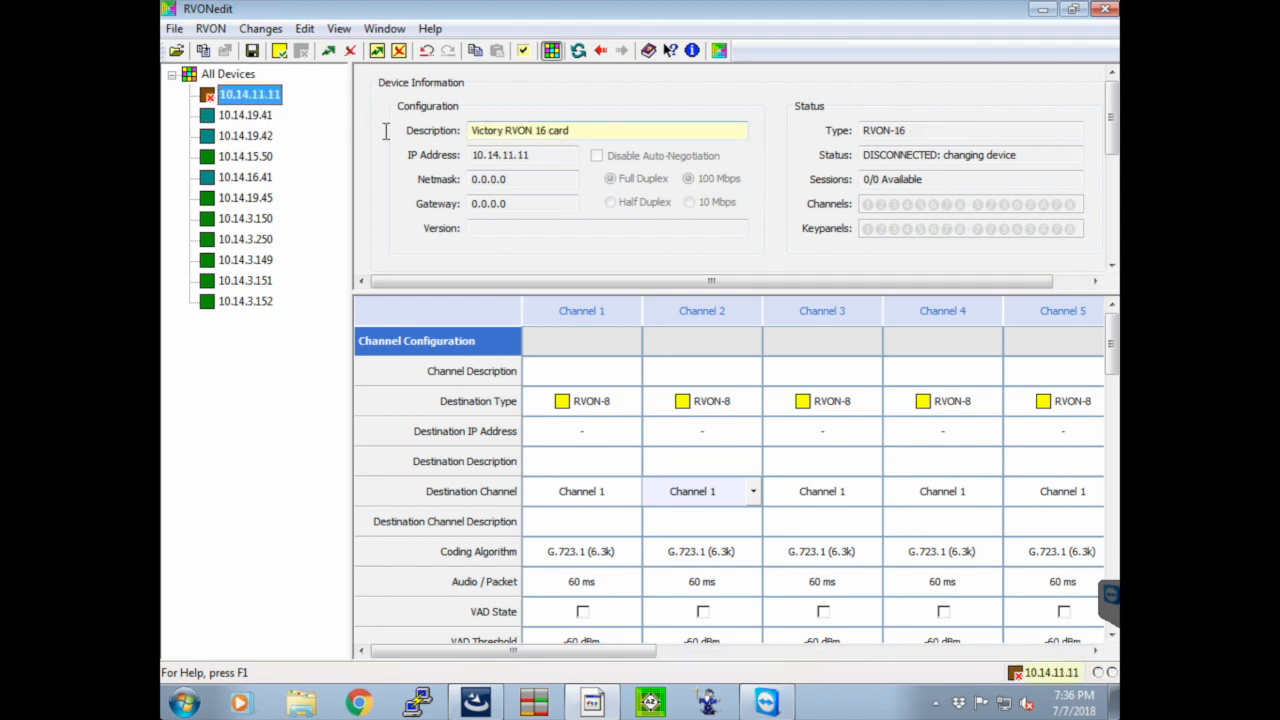
pyautogui.click(248, 115)
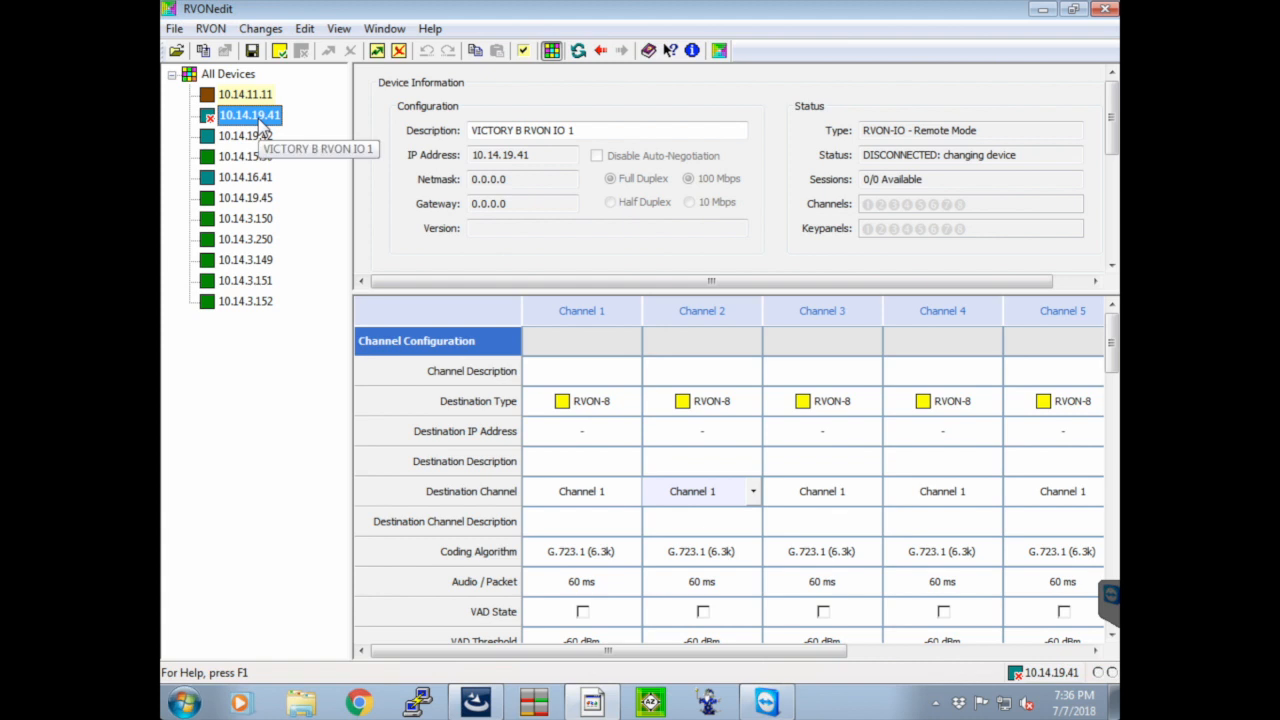
pyautogui.click(617, 435)
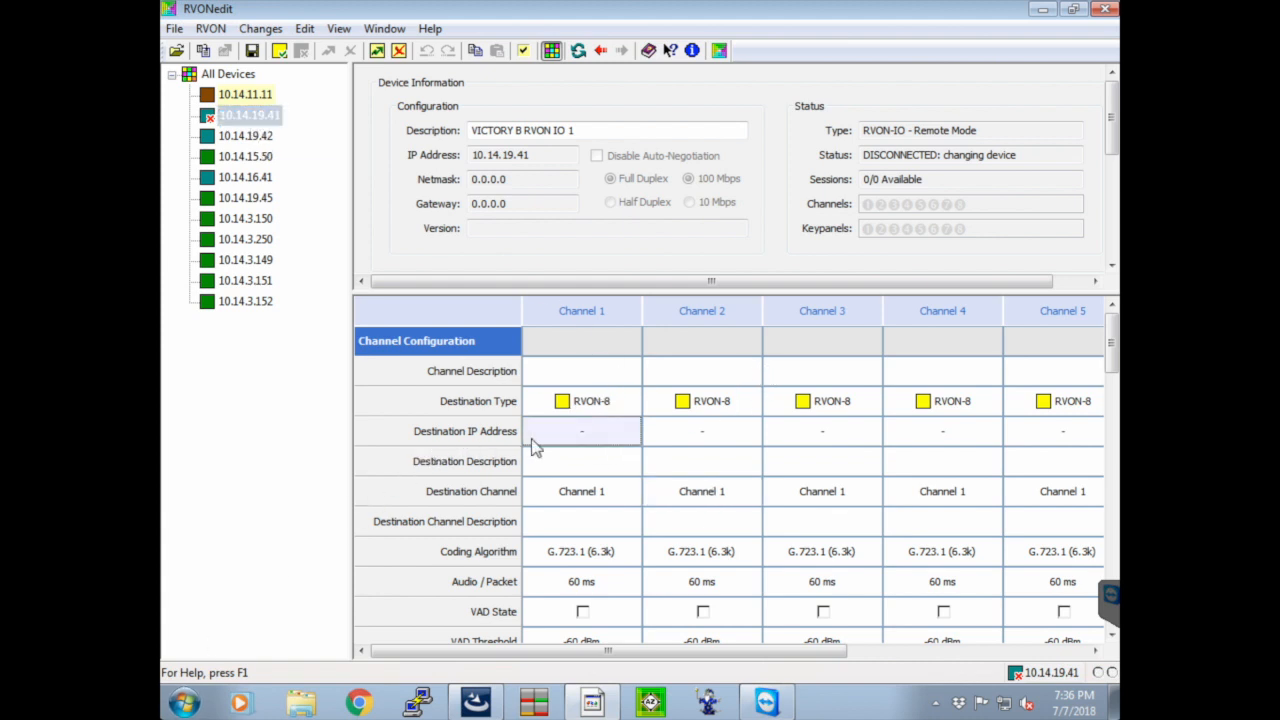
pyautogui.click(584, 433)
pyautogui.write('10.14.11.11')
pyautogui.press('Return')
pyautogui.press('Right')
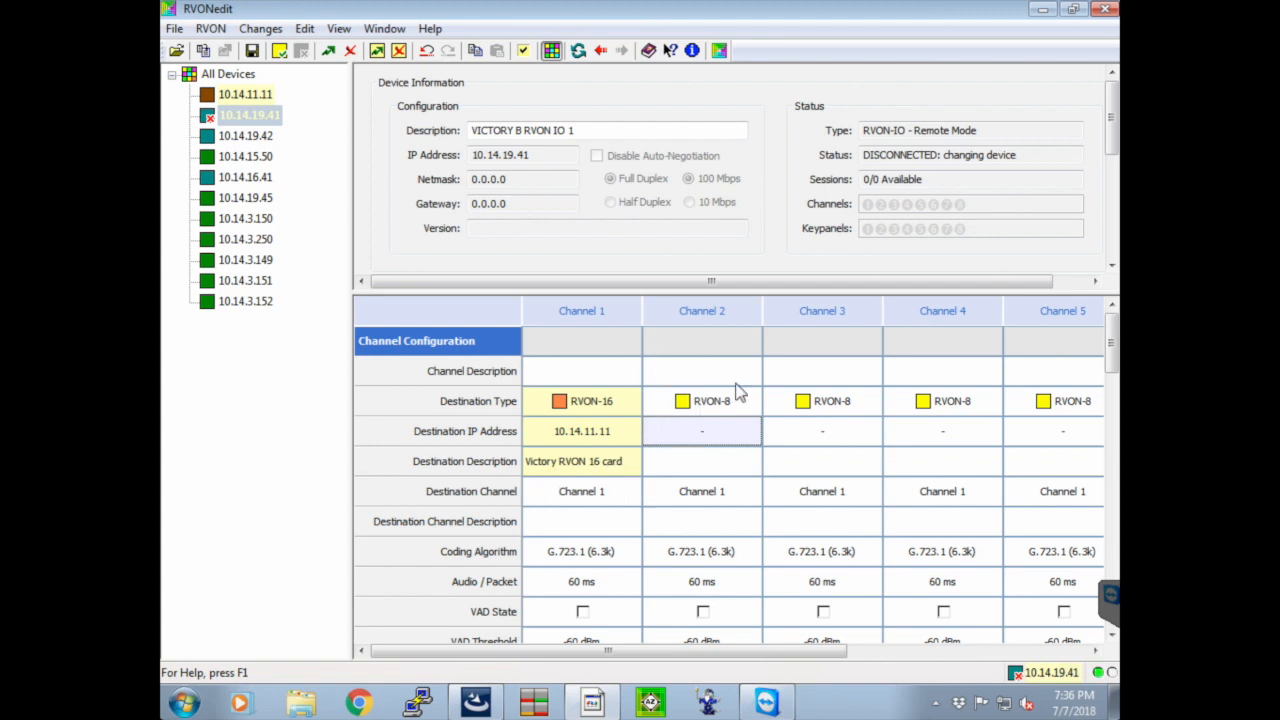
pyautogui.write('10.14.11.11')
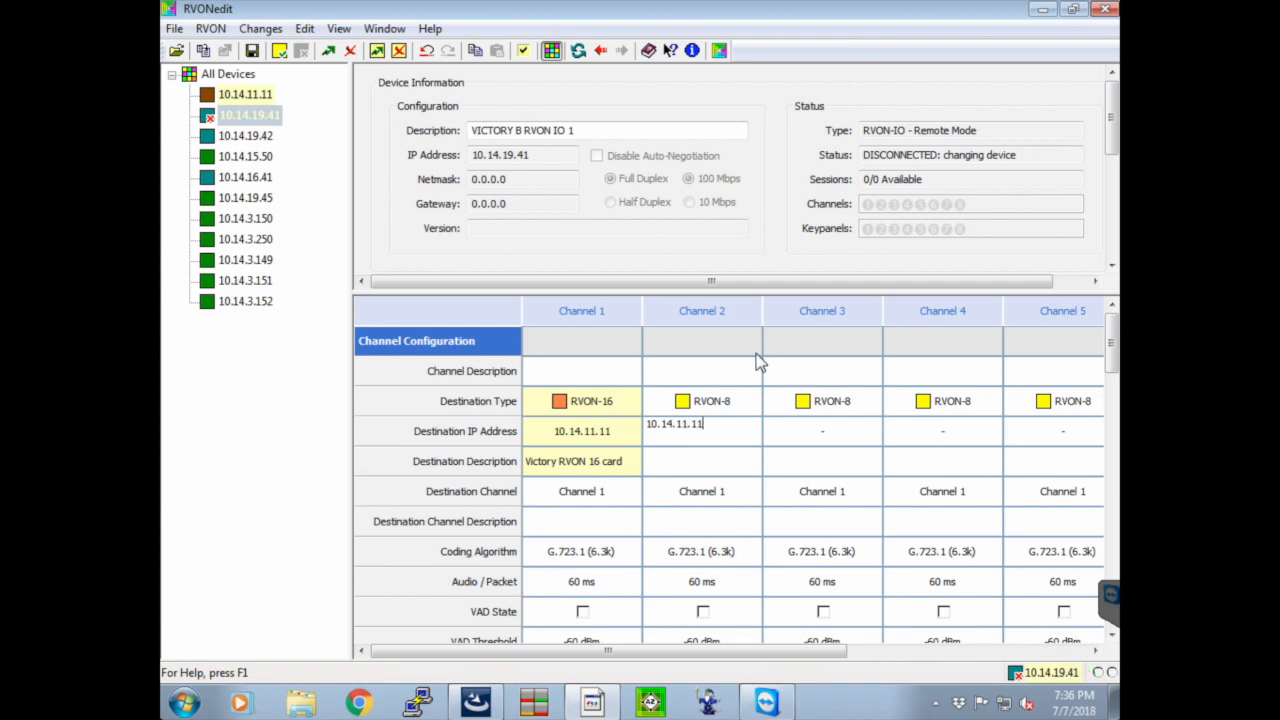
pyautogui.press('Return')
pyautogui.press('Tab')
pyautogui.write('10.14.11.1')
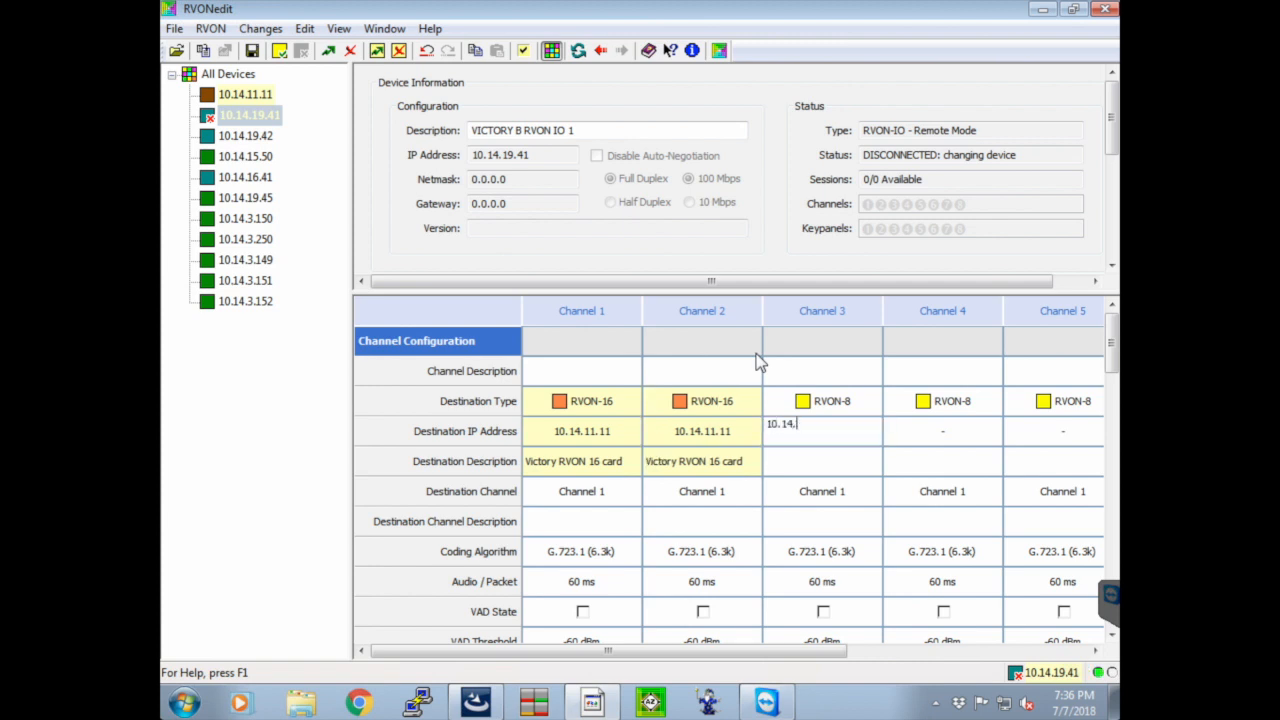
pyautogui.press('Return')
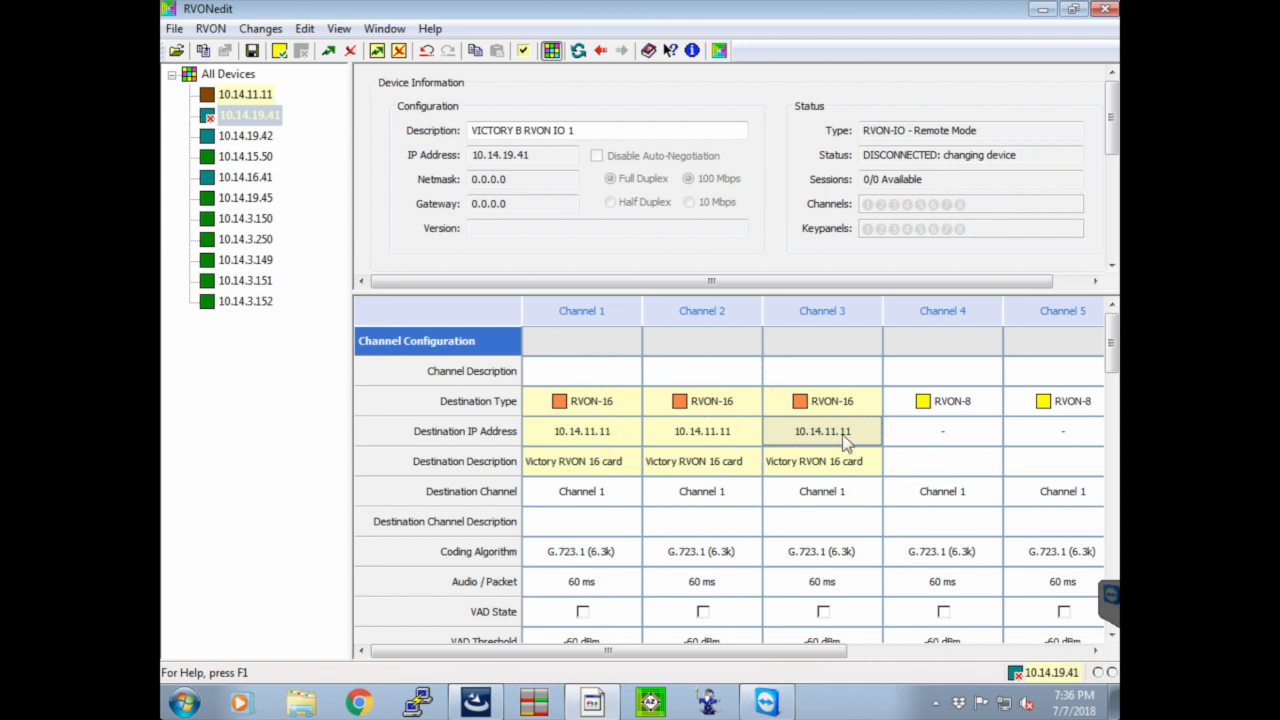
# Compare the channel configuration of the RVON-16 at 10.14.11.11 with that of the RVON-IO at 10.14.19.41
pyautogui.scroll(-1, 825, 390)
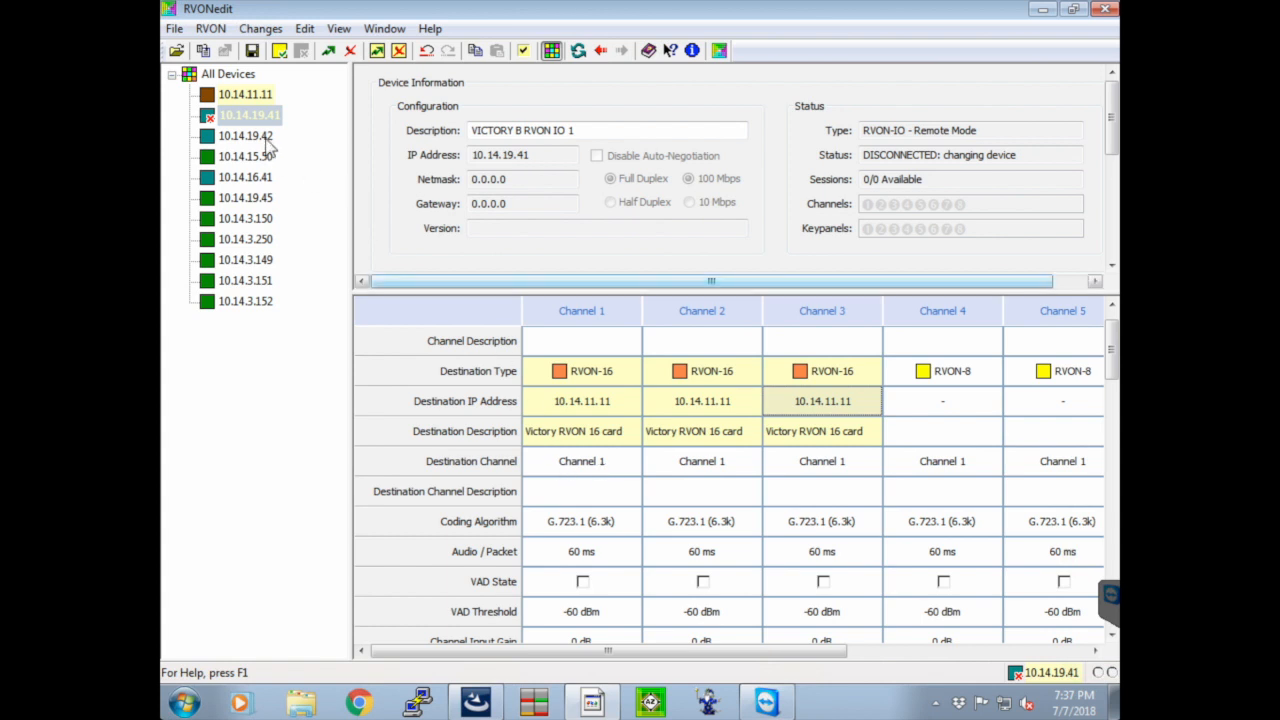
pyautogui.click(225, 95)
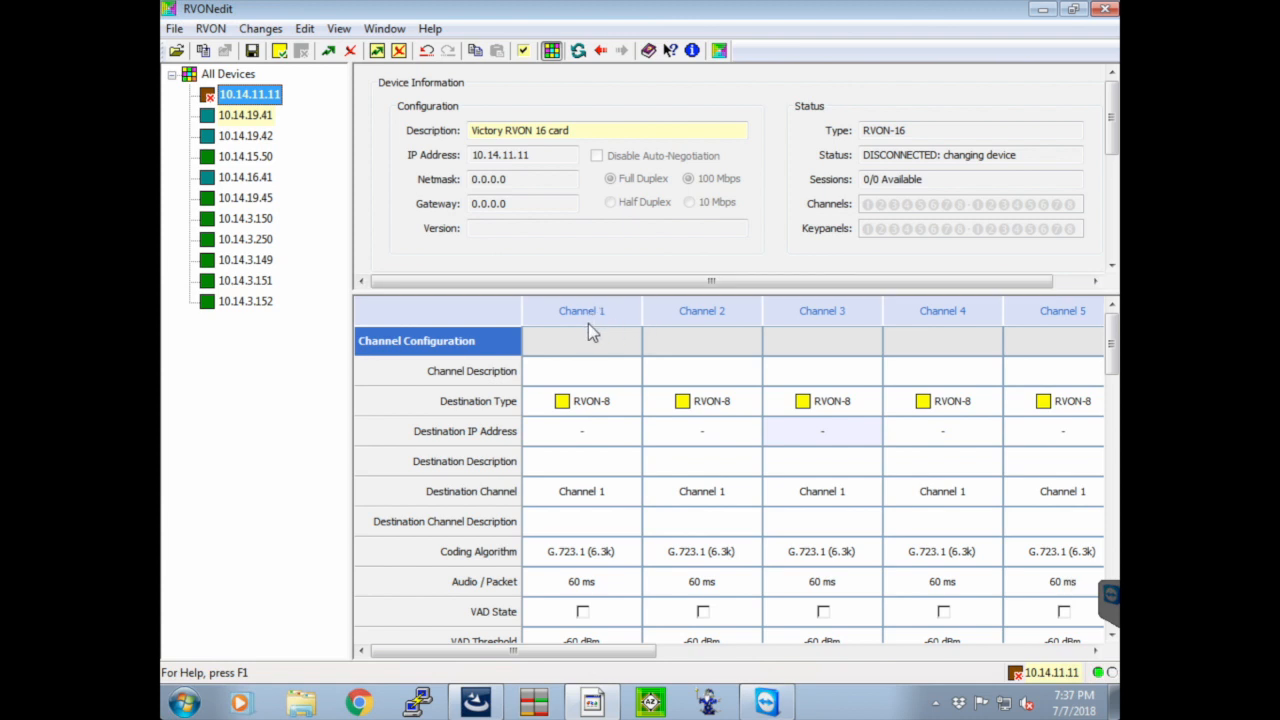
pyautogui.click(247, 116)
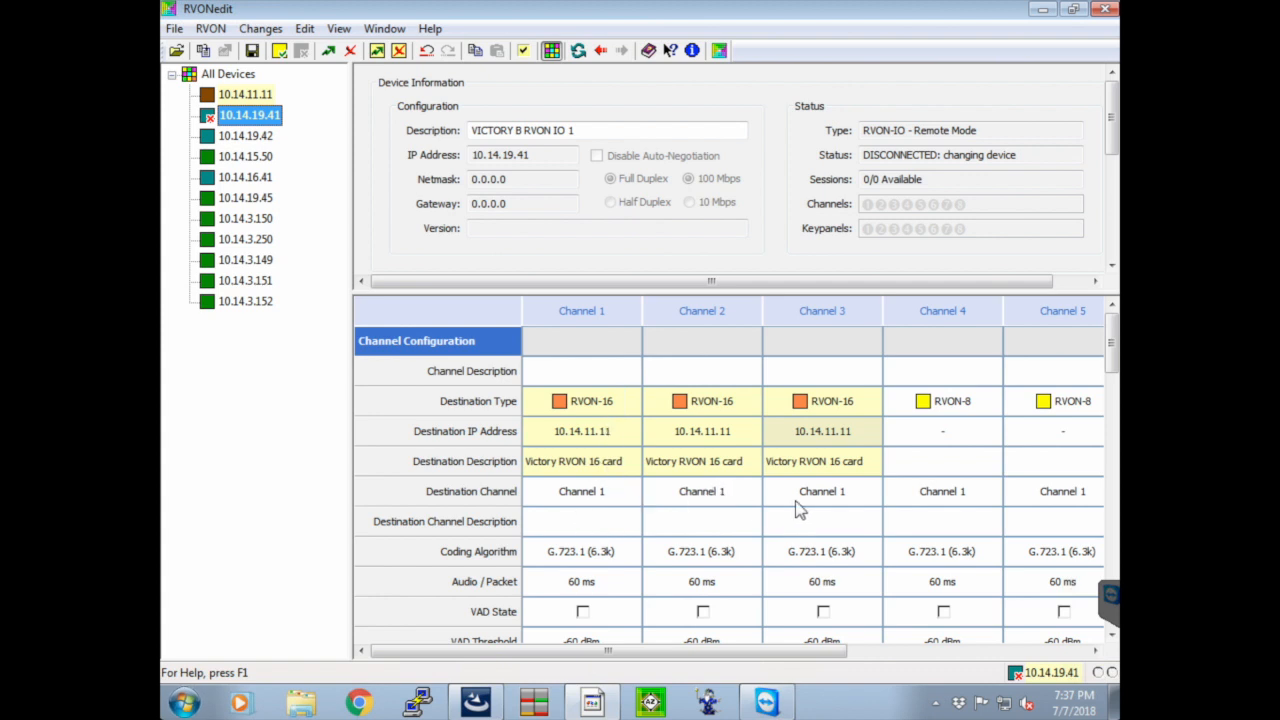
pyautogui.click(255, 95)
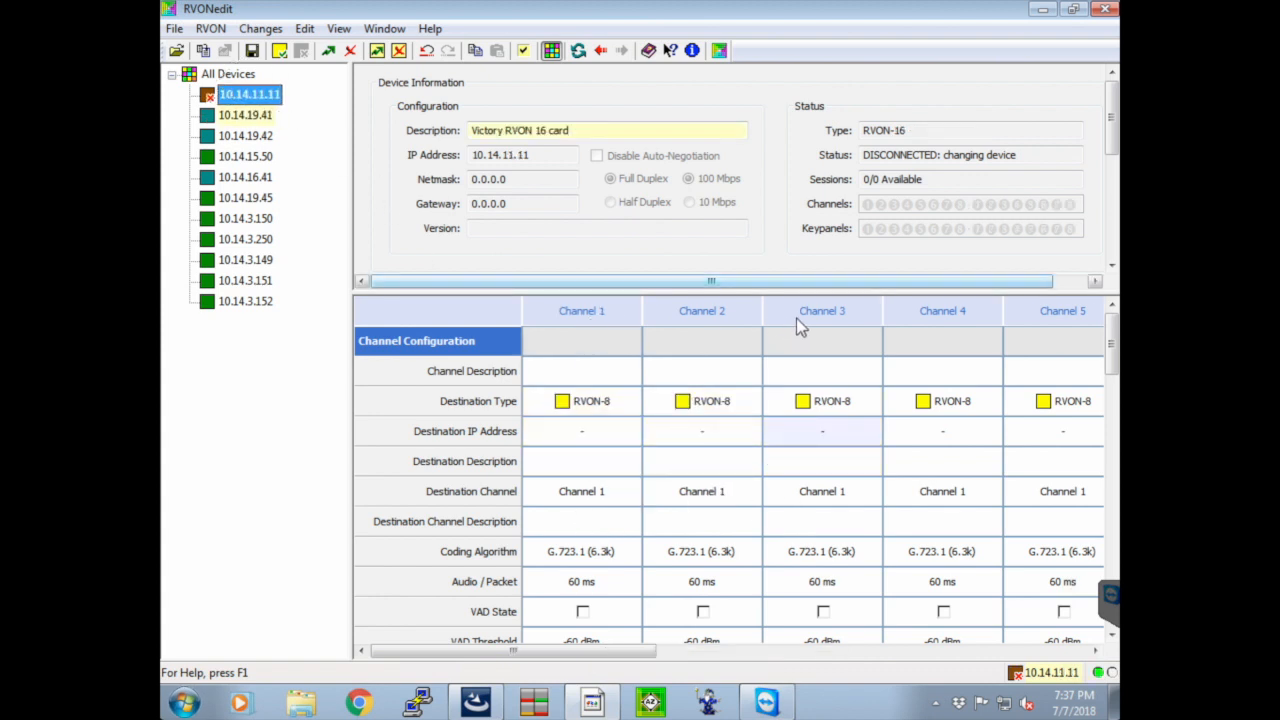
pyautogui.click(248, 116)
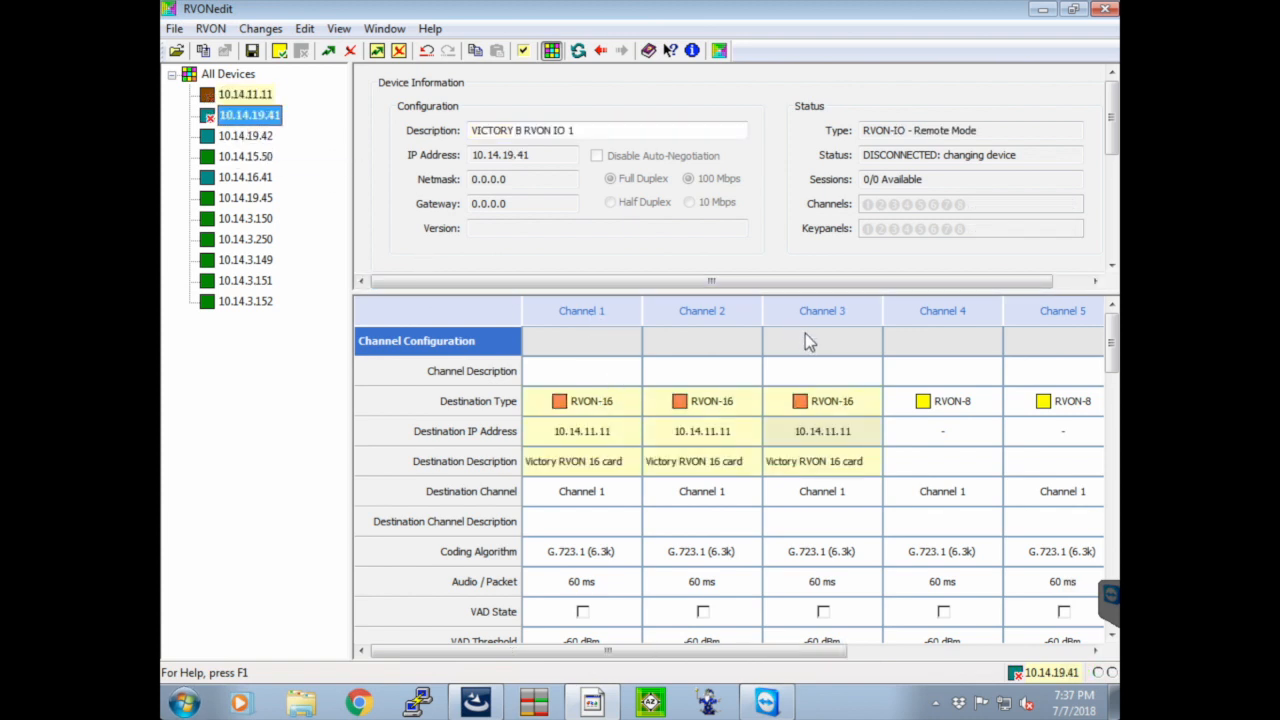
pyautogui.click(266, 95)
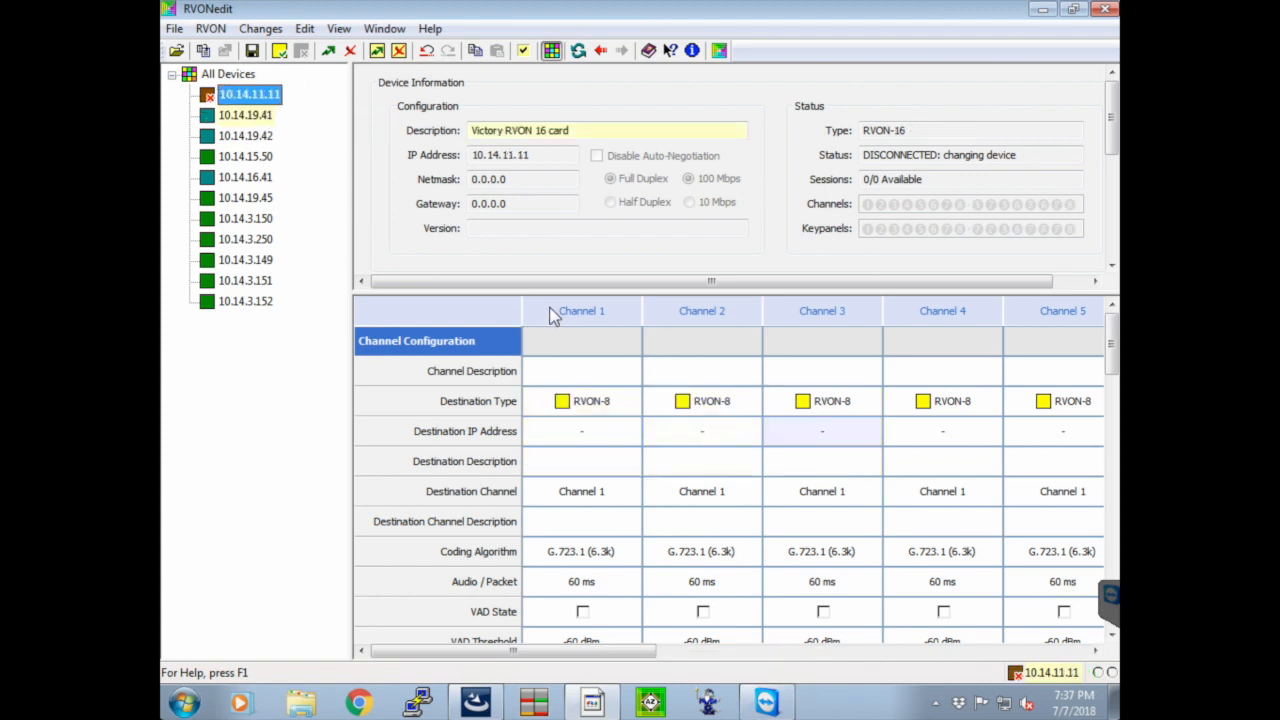
pyautogui.click(262, 115)
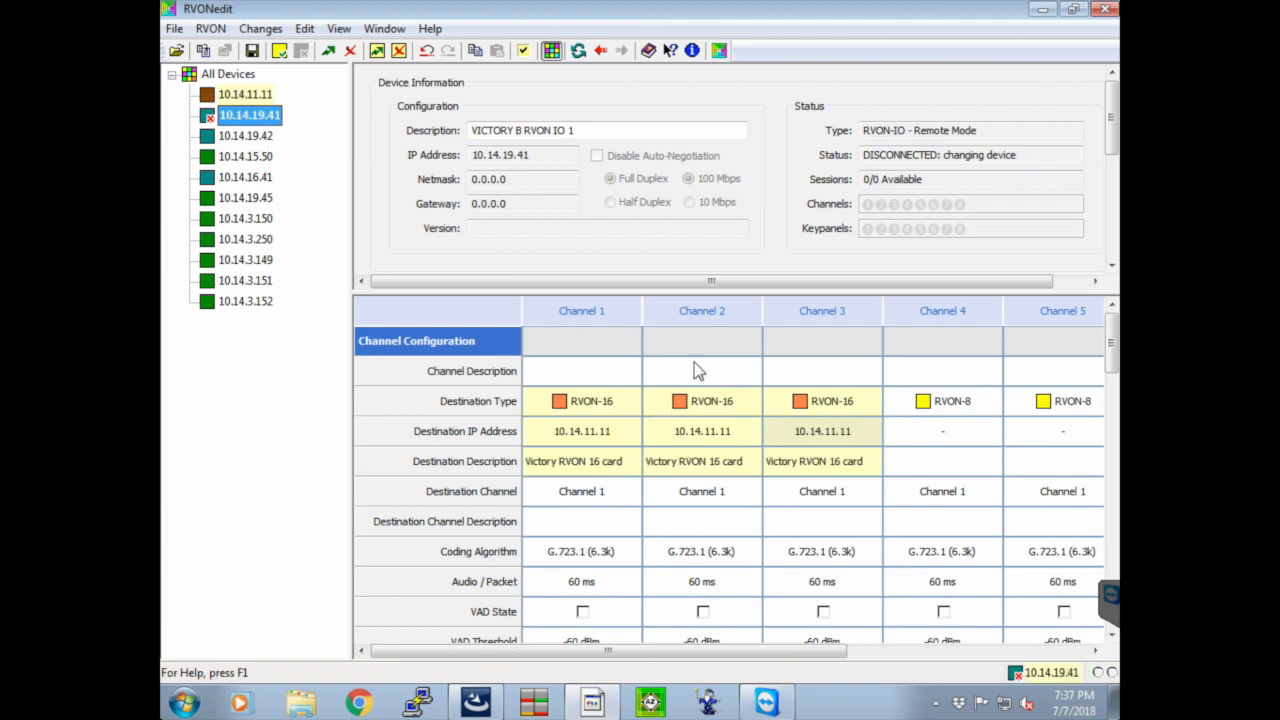
# On device 10.14.19.41, set the destination channel of channel 2 to Channel 2 and of channel 3 to Channel 3
pyautogui.click(748, 493)
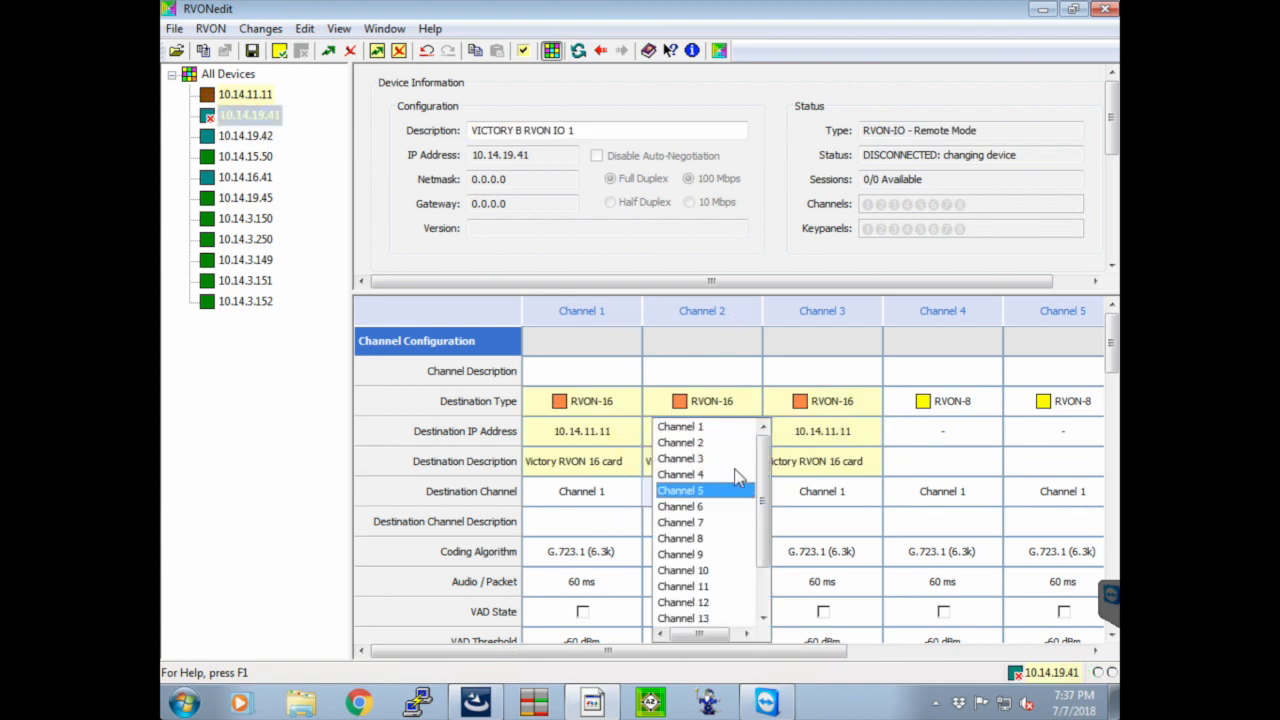
pyautogui.click(720, 442)
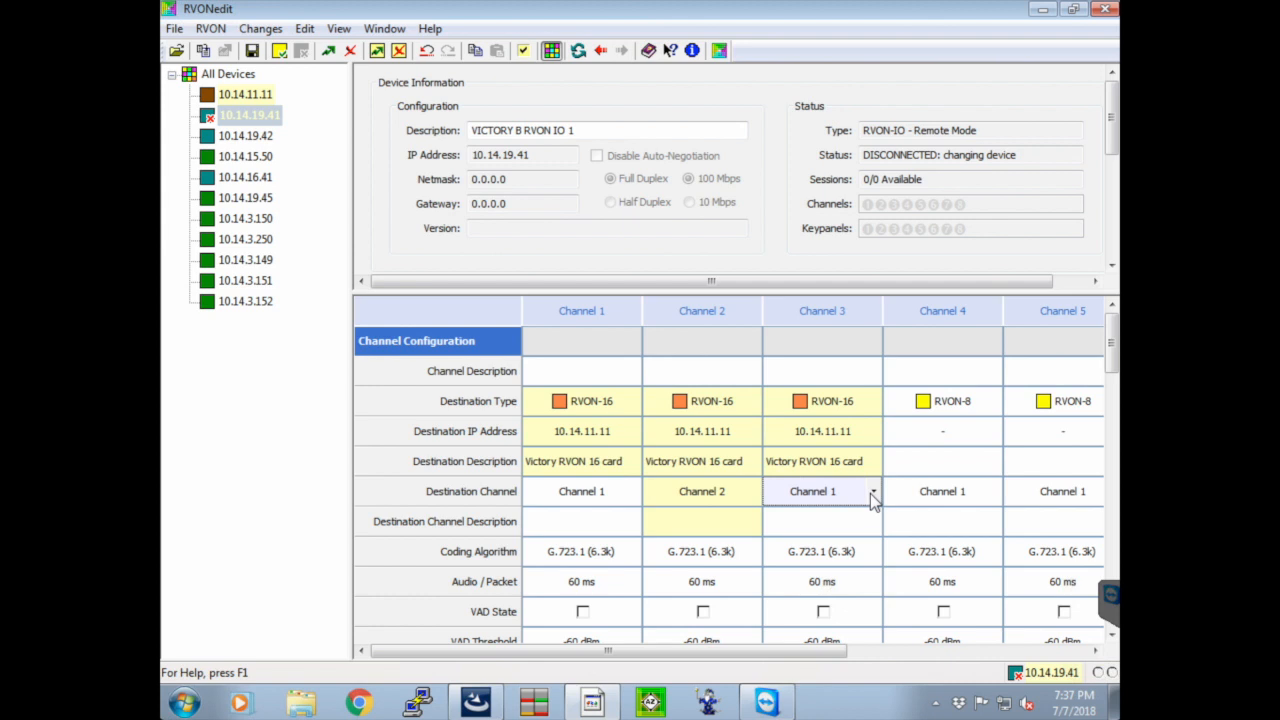
pyautogui.click(873, 493)
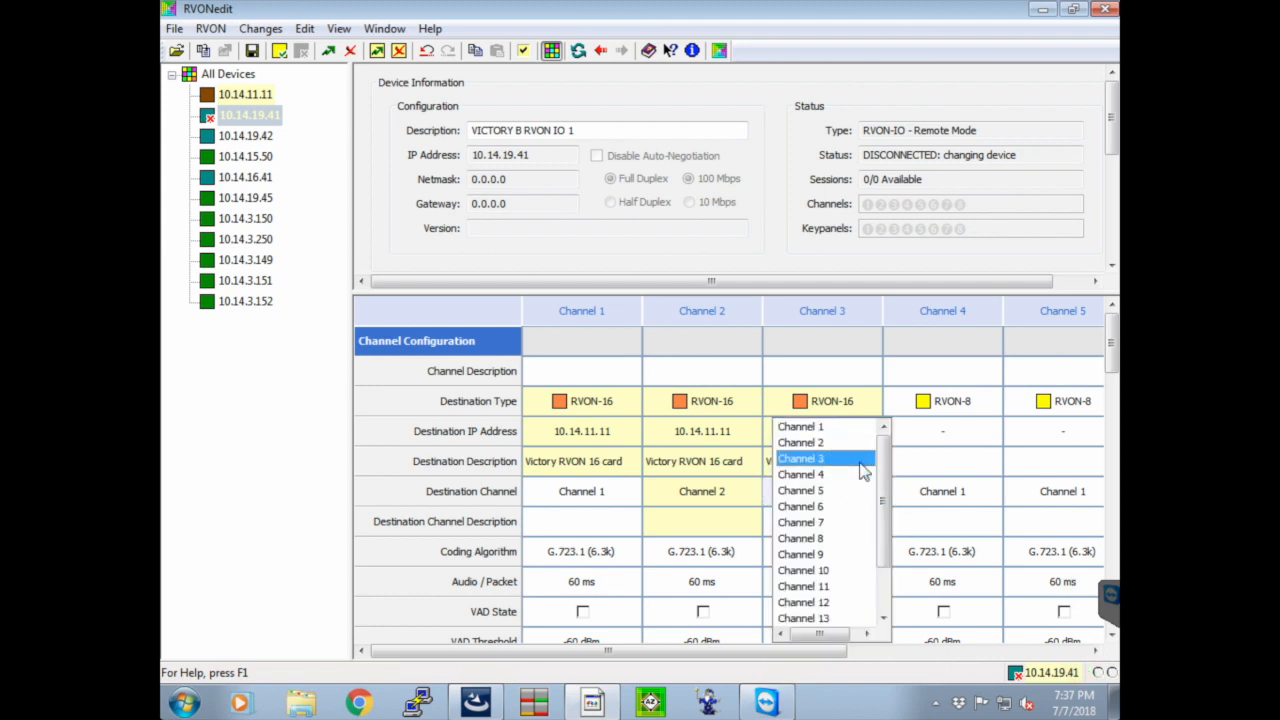
pyautogui.click(860, 462)
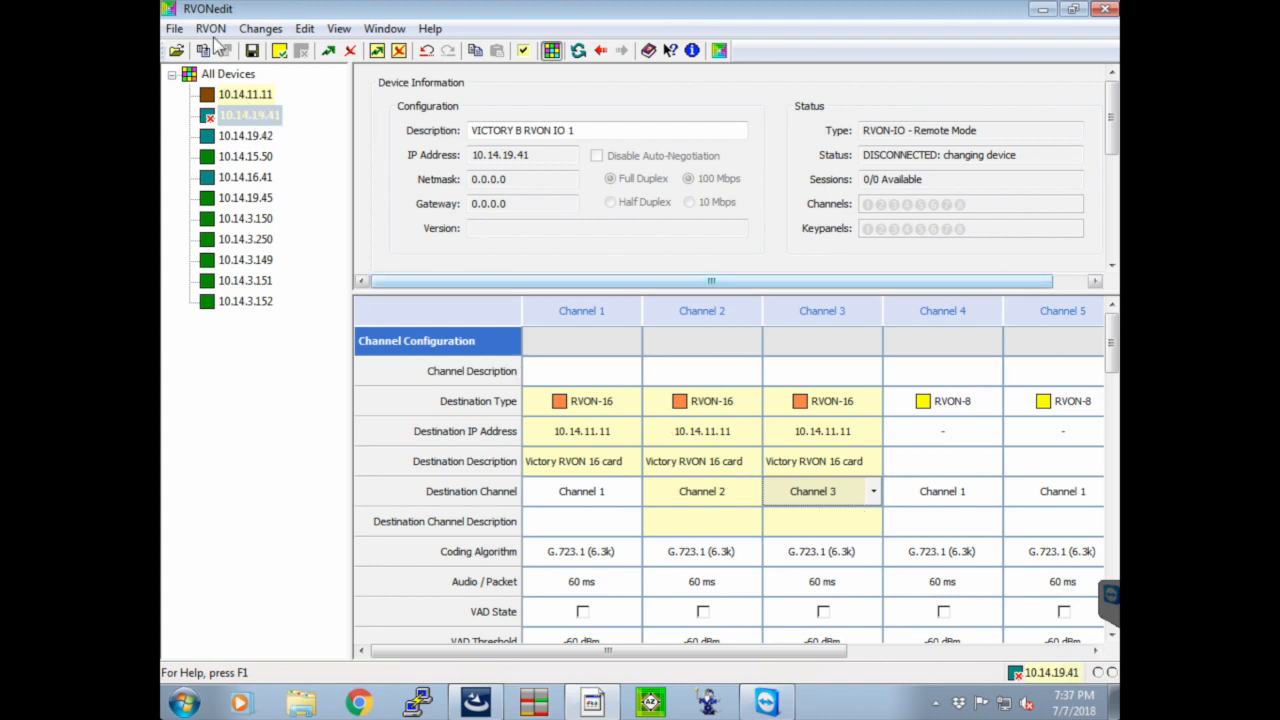
# Set the destination IP address of channels 1, 2 and 3 on device 10.14.11.11 to 10.14.19.41
pyautogui.click(228, 99)
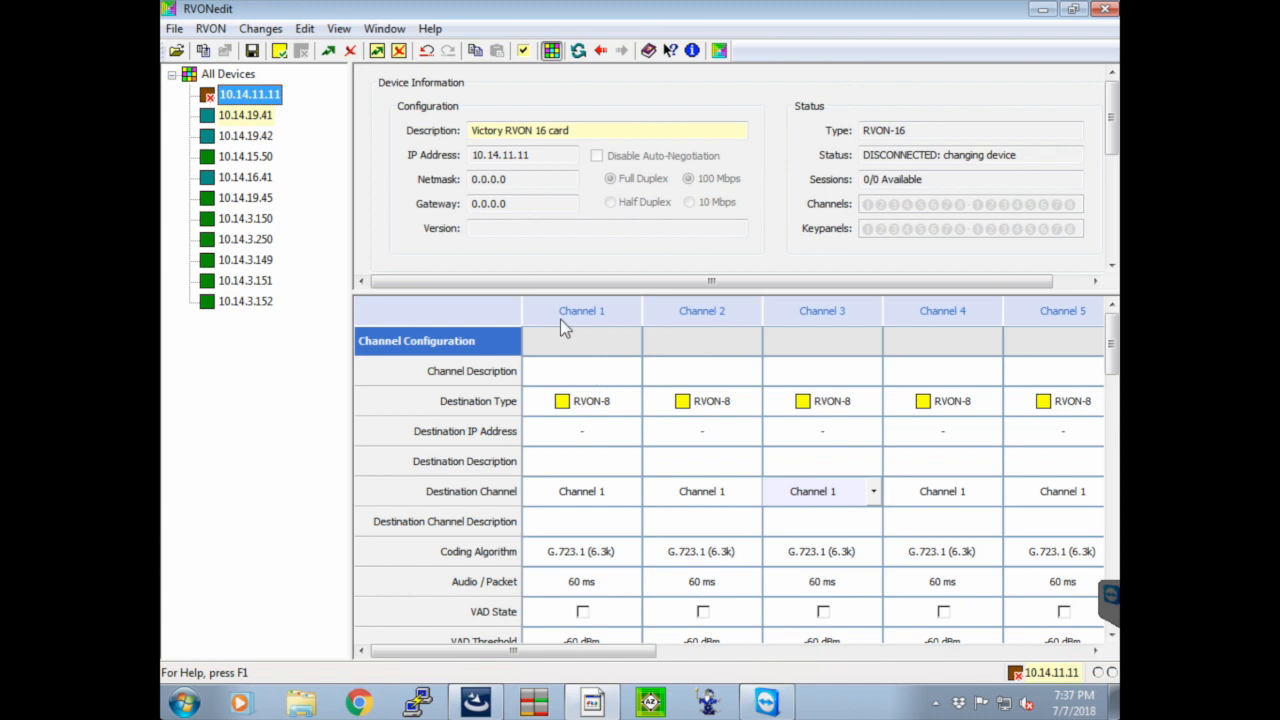
pyautogui.click(592, 434)
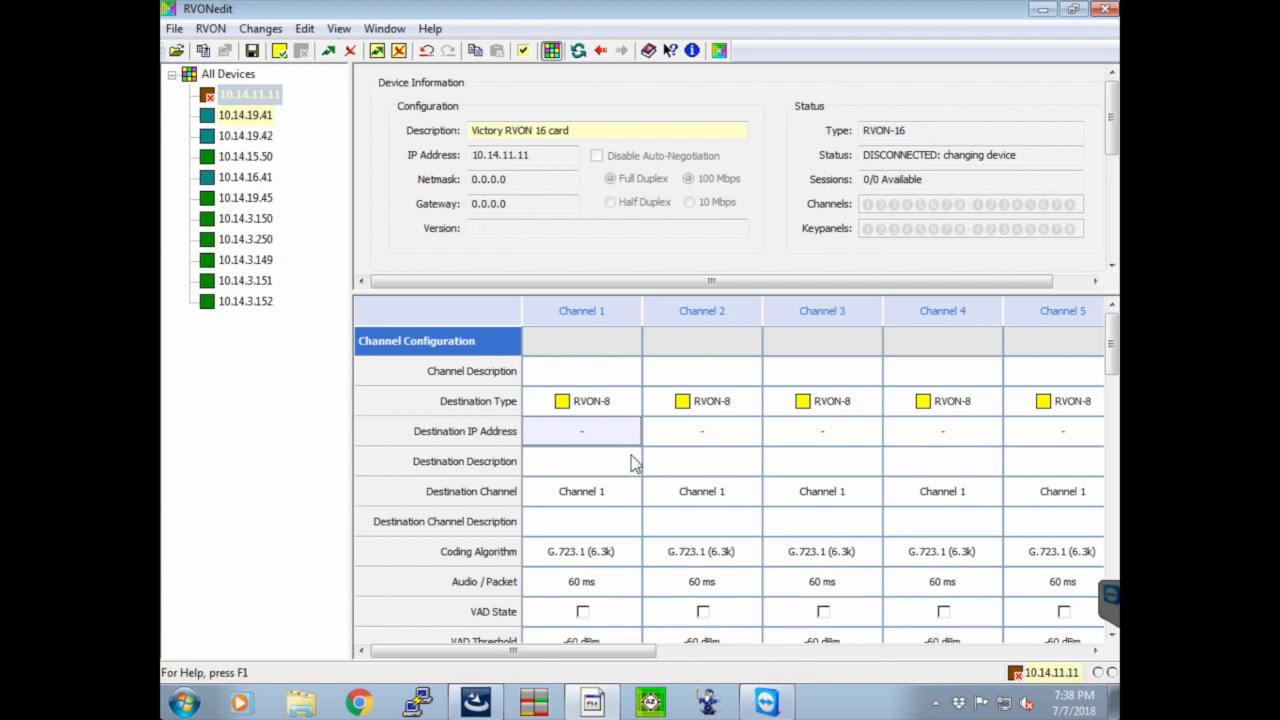
pyautogui.write('10.14.19.41')
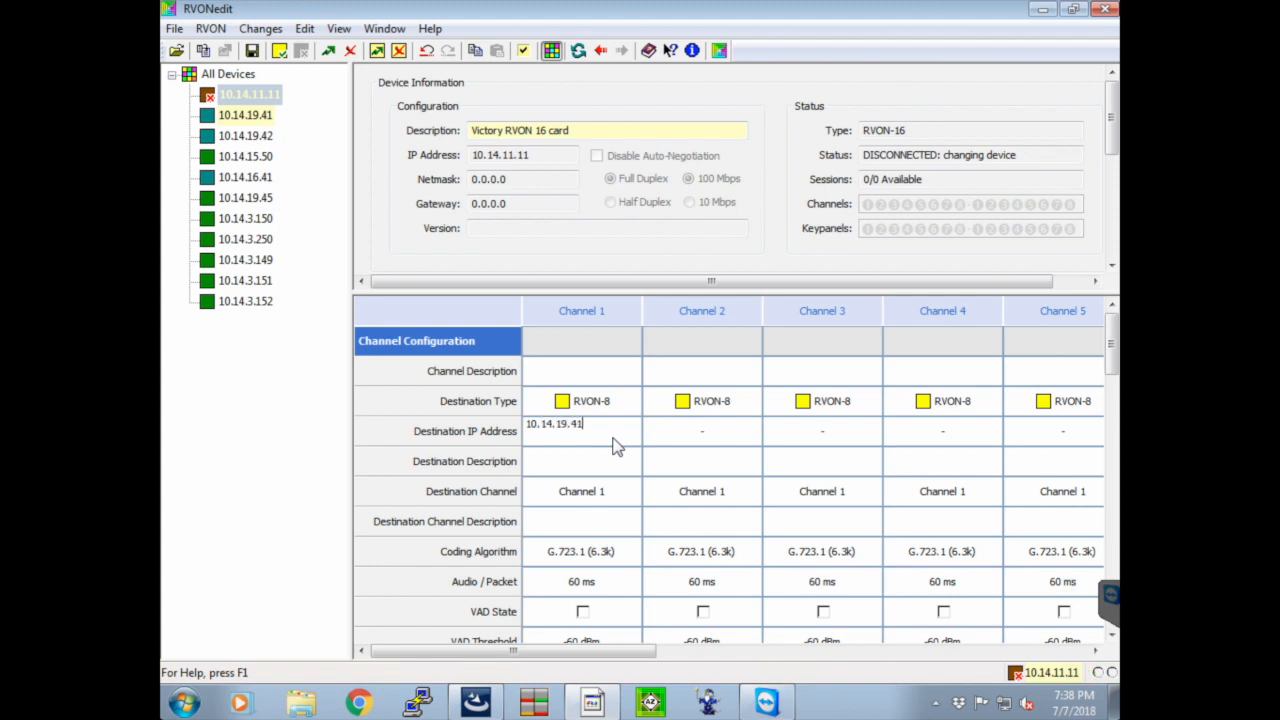
pyautogui.press('Return')
pyautogui.press('Tab')
pyautogui.write('10.14.19.41')
pyautogui.press('Return')
pyautogui.press('Tab')
pyautogui.write('10.14.19.4')
pyautogui.press('Return')
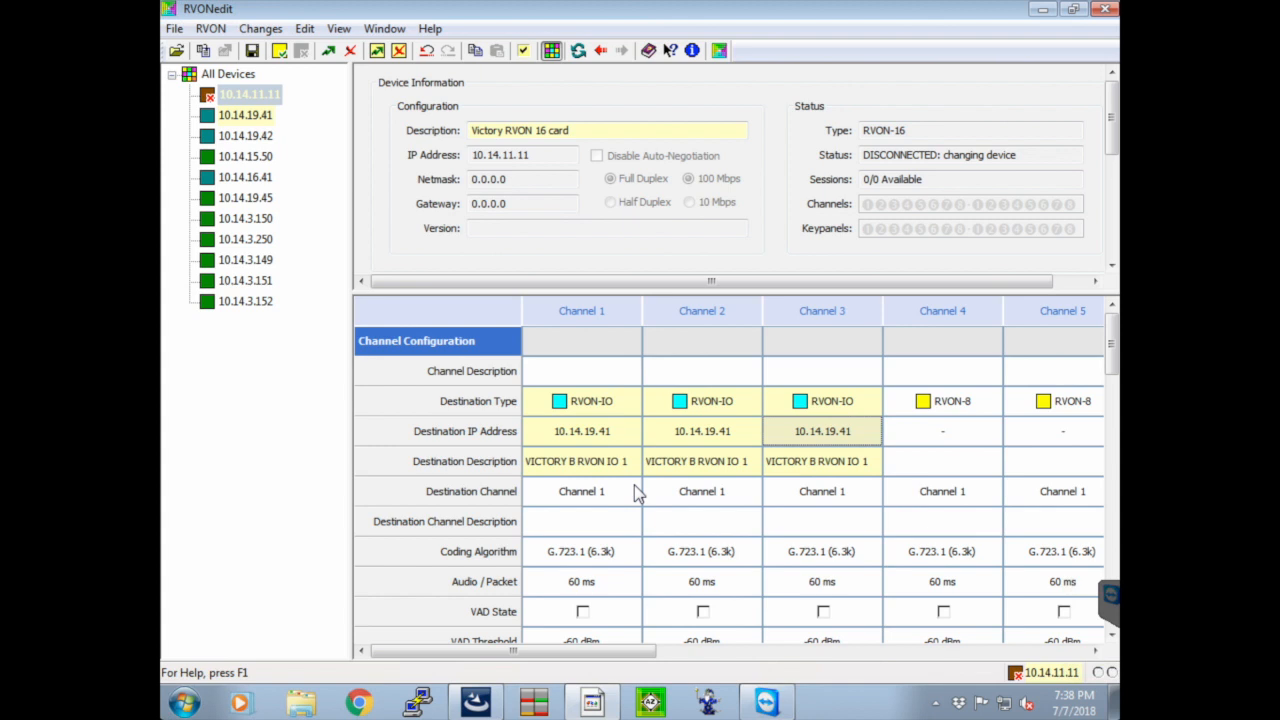
# On device 10.14.11.11, set the destination channel of channel 2 to Channel 2 and of channel 3 to Channel 3
pyautogui.click(590, 492)
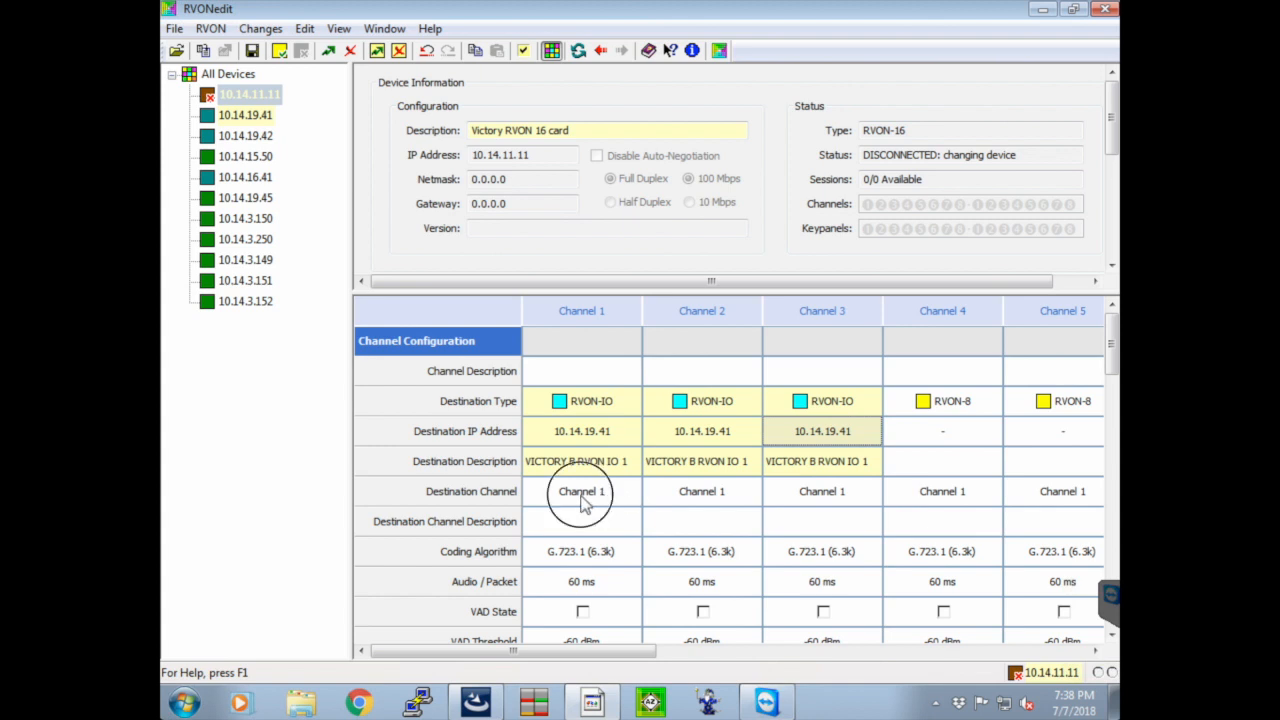
pyautogui.click(706, 491)
pyautogui.click(753, 491)
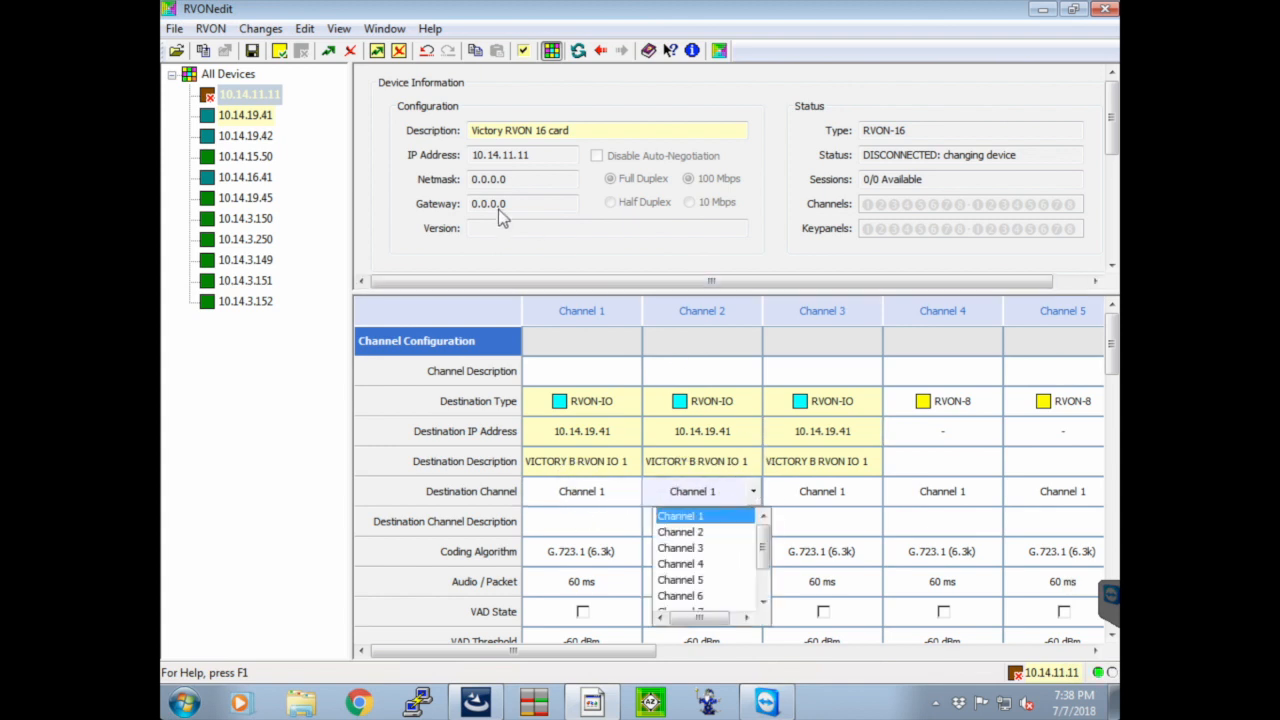
pyautogui.click(683, 535)
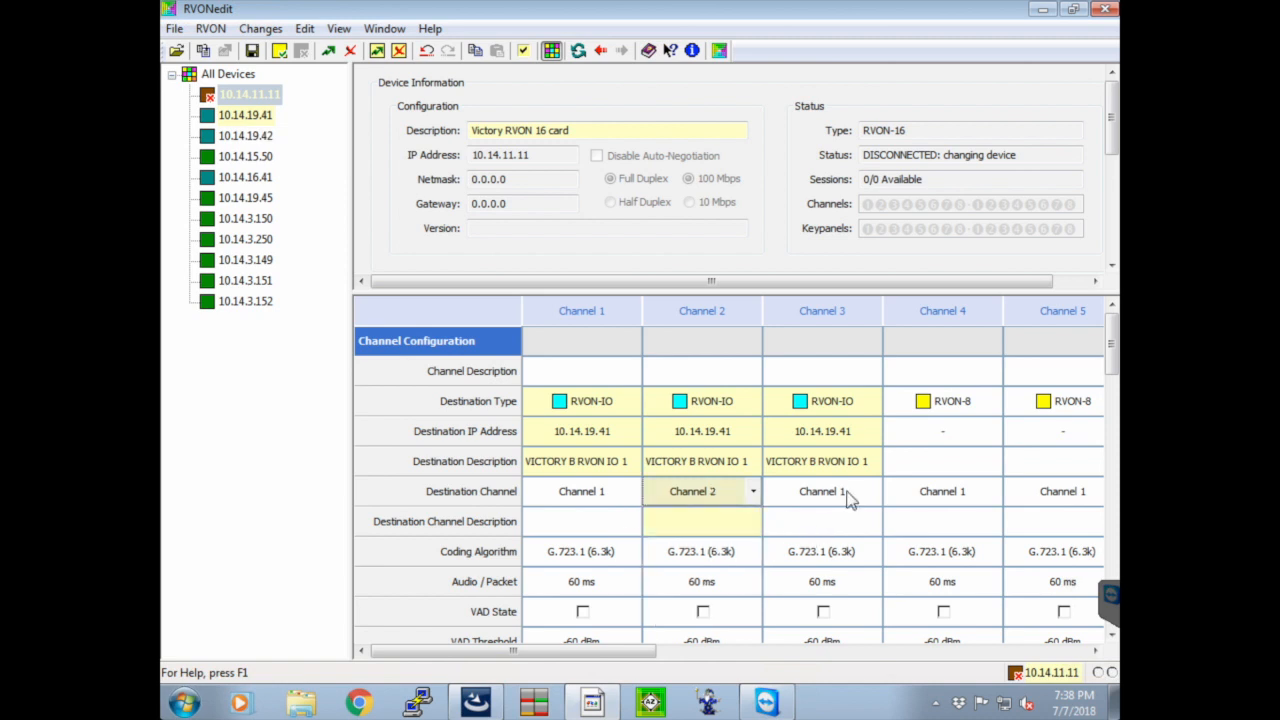
pyautogui.click(852, 494)
pyautogui.click(875, 493)
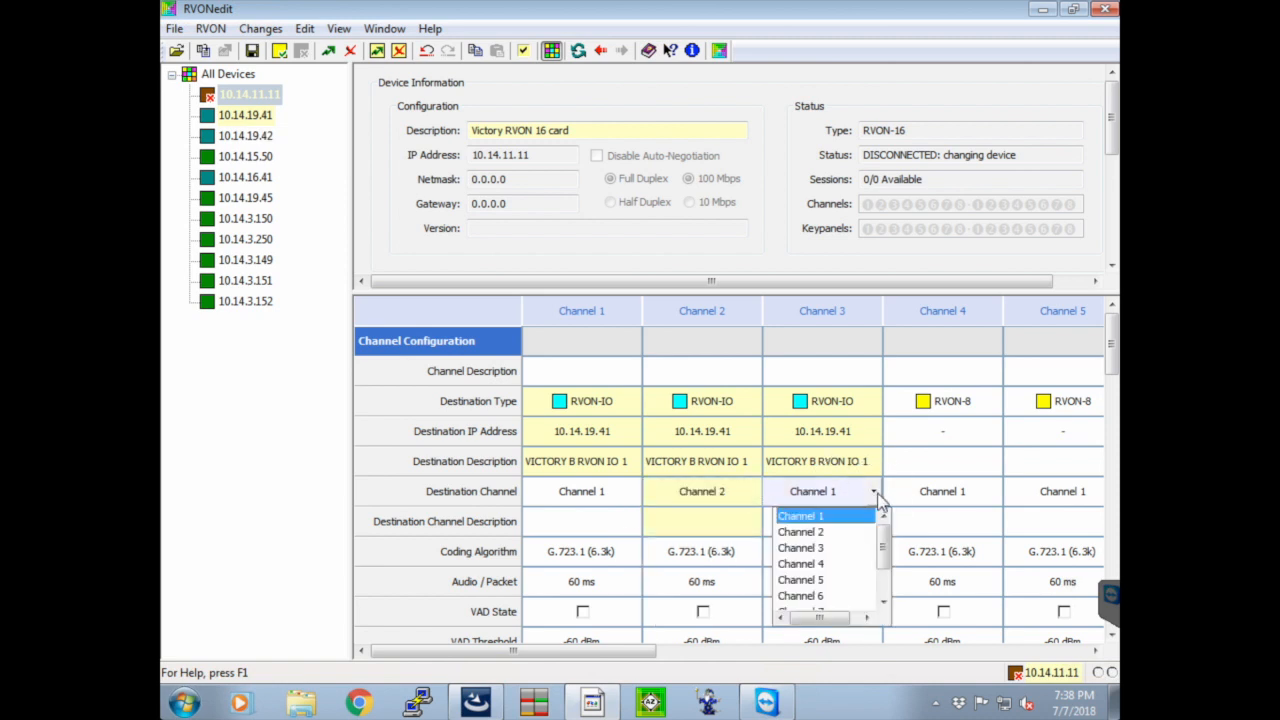
pyautogui.click(845, 548)
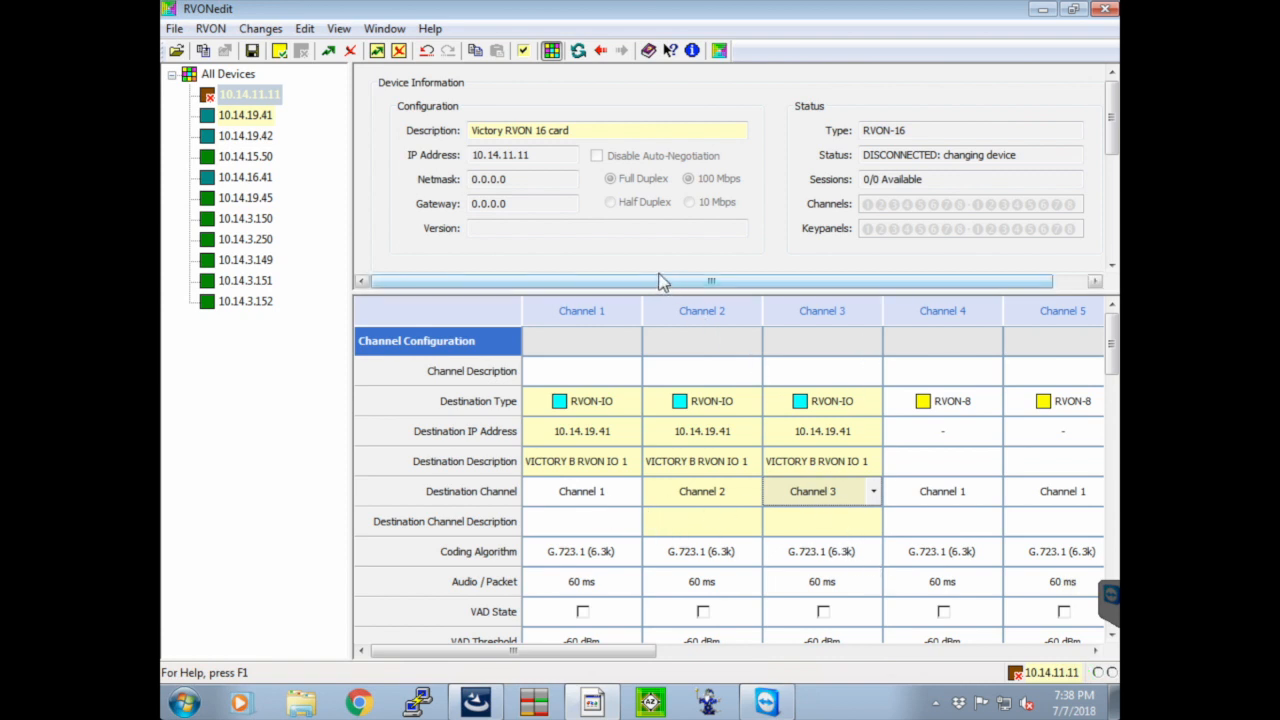
# Check the channel 1 to 3 destinations of devices 10.14.19.41 and 10.14.11.11 against each other
pyautogui.click(266, 116)
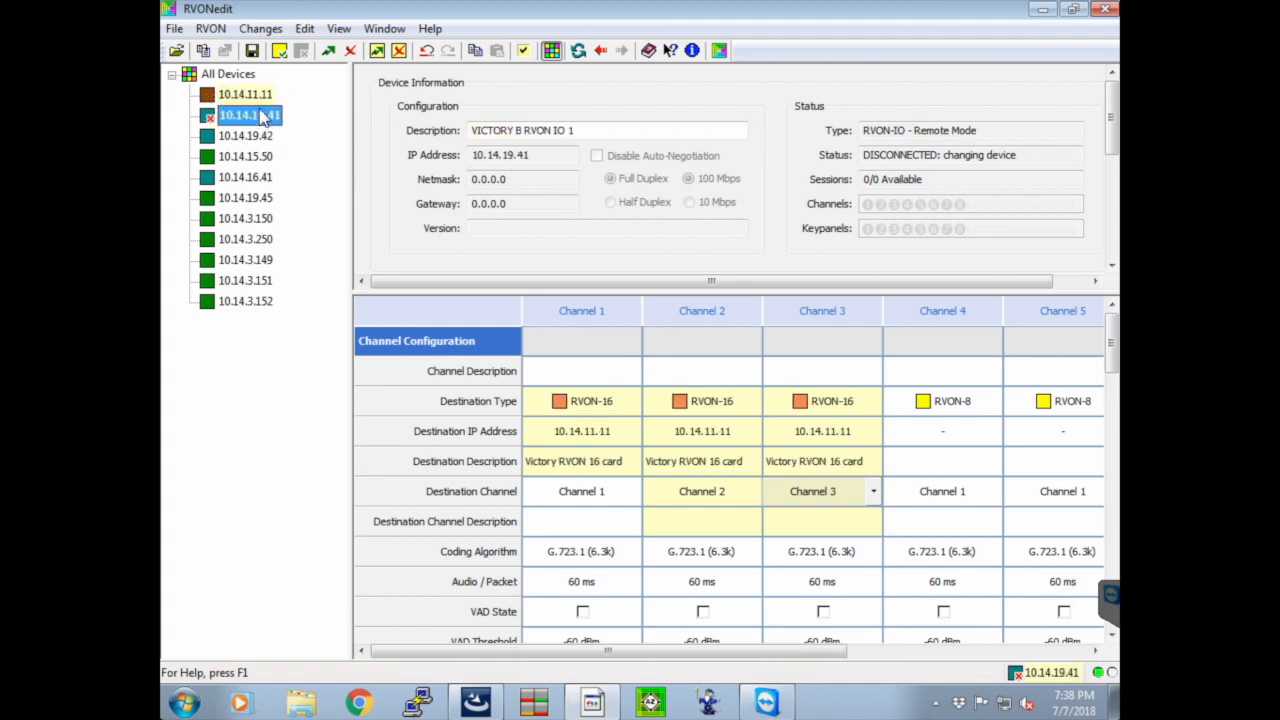
pyautogui.click(261, 96)
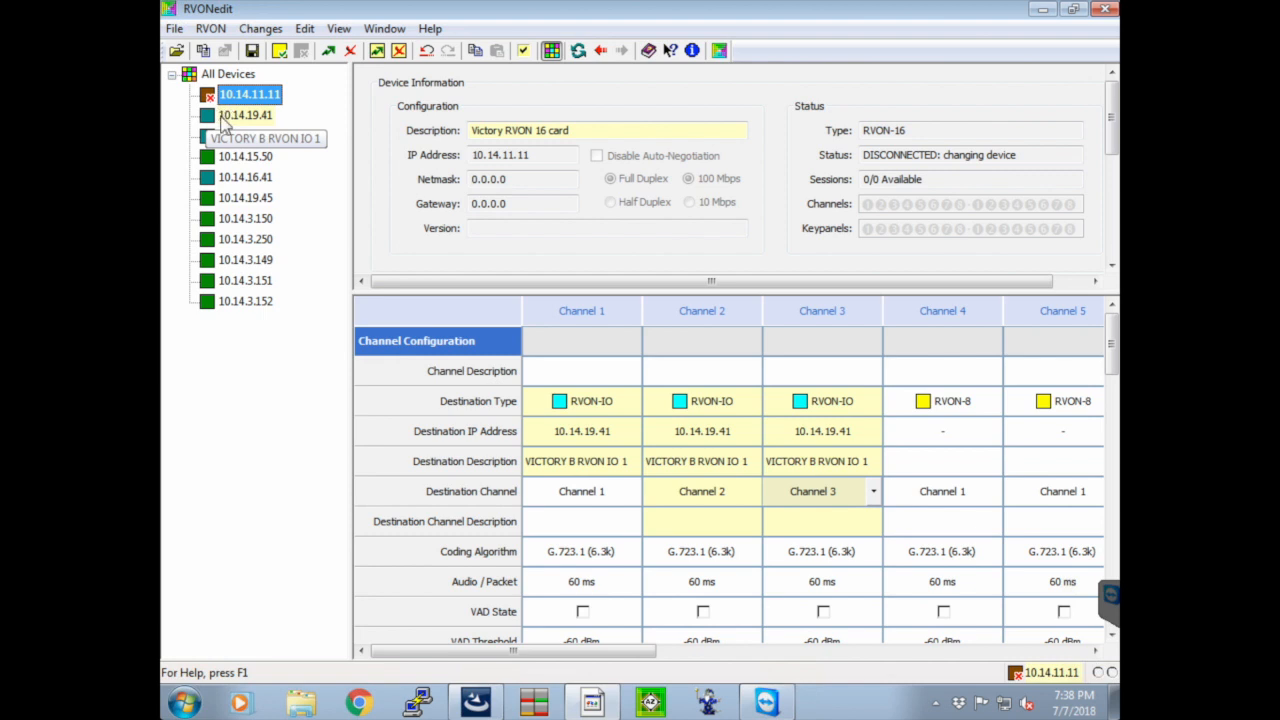
pyautogui.click(213, 117)
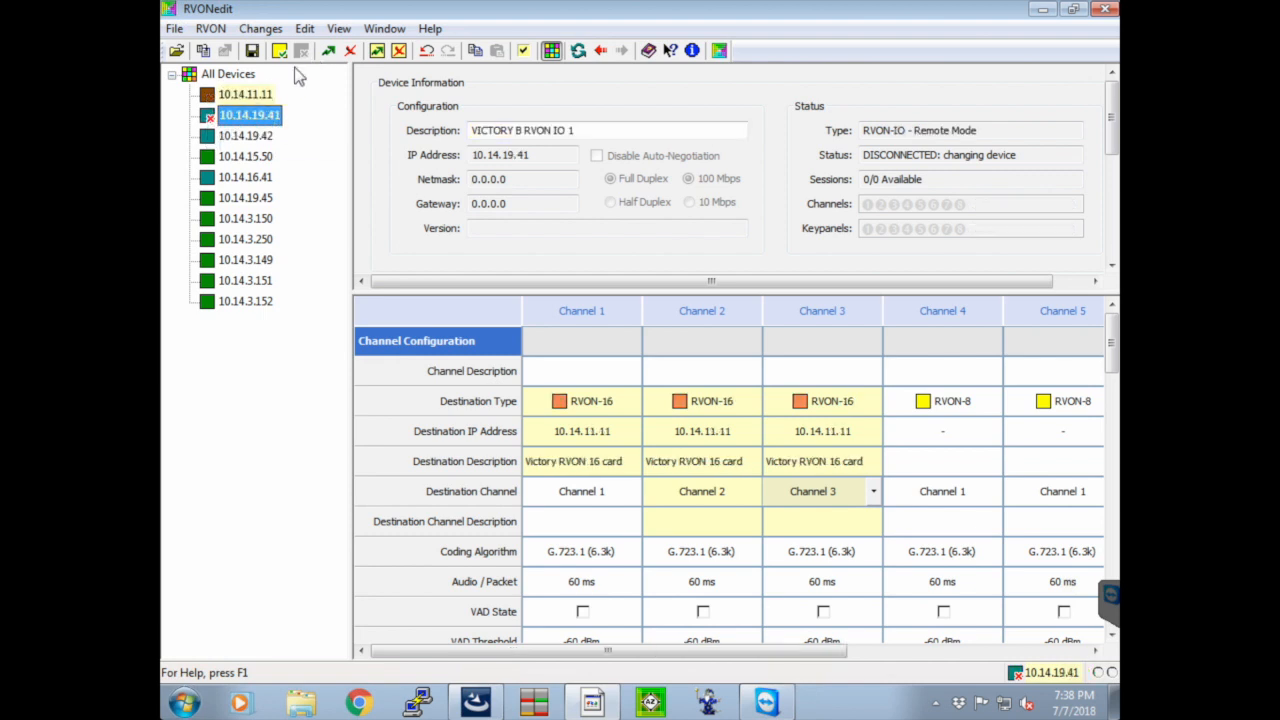
# Try to send the pending changes to both 10.14.11.11 and 10.14.19.41, stop the transfer and close the send dialog
pyautogui.click(328, 51)
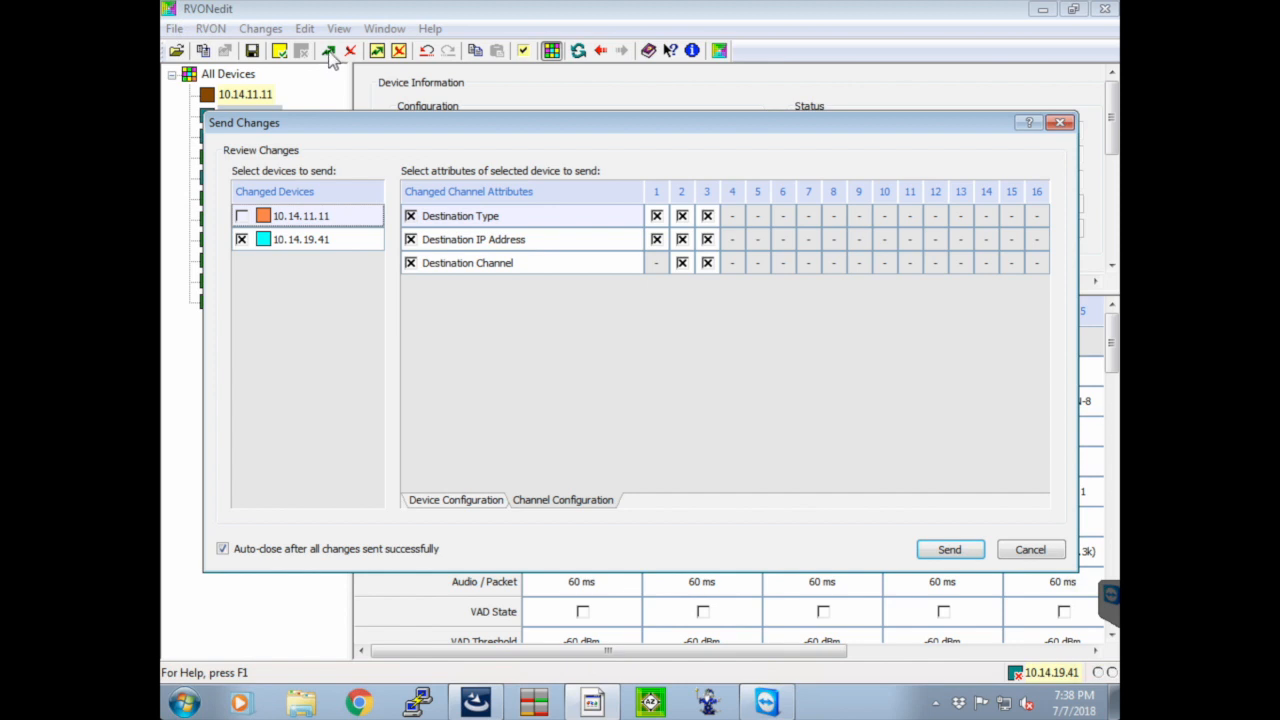
pyautogui.click(241, 216)
pyautogui.click(947, 551)
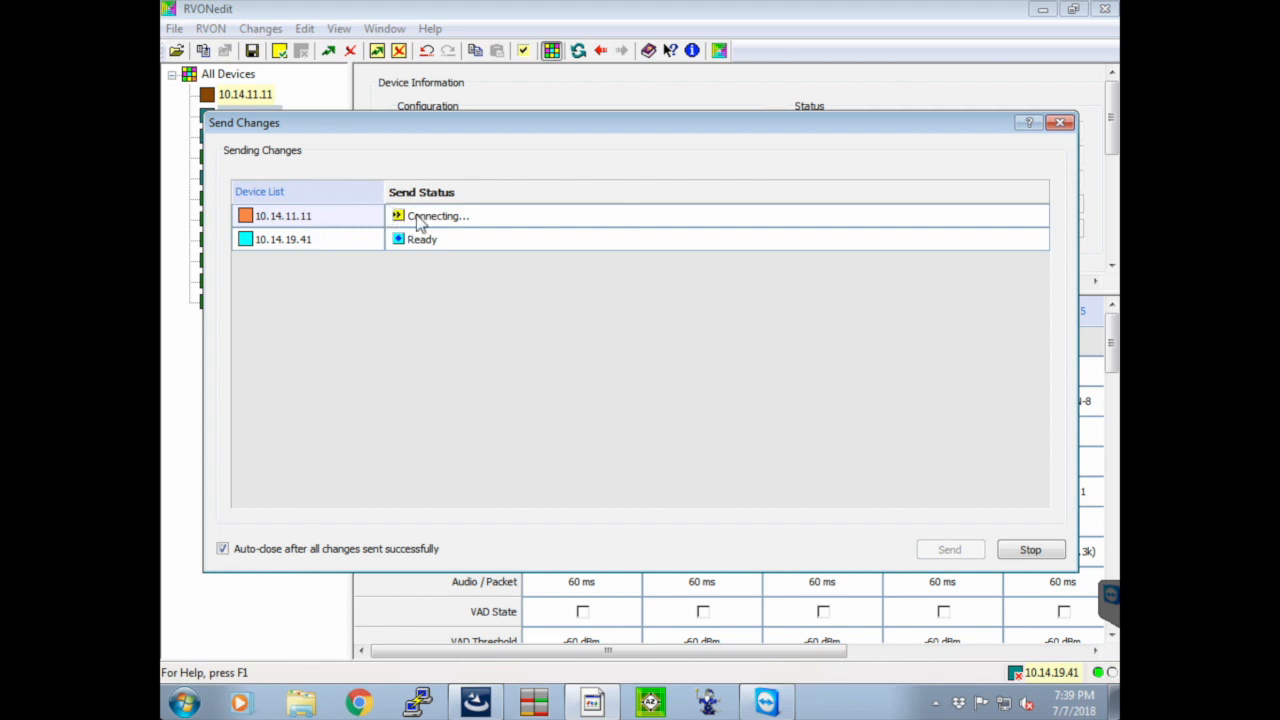
pyautogui.click(1020, 552)
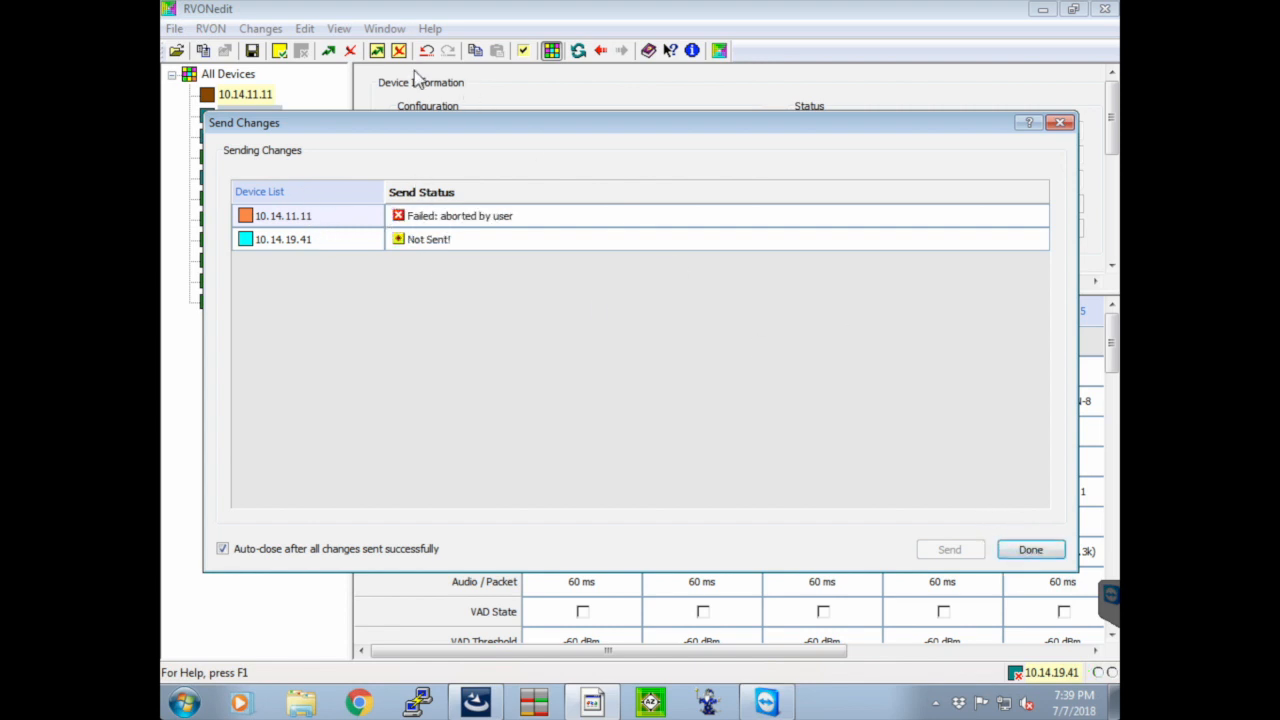
pyautogui.click(1050, 552)
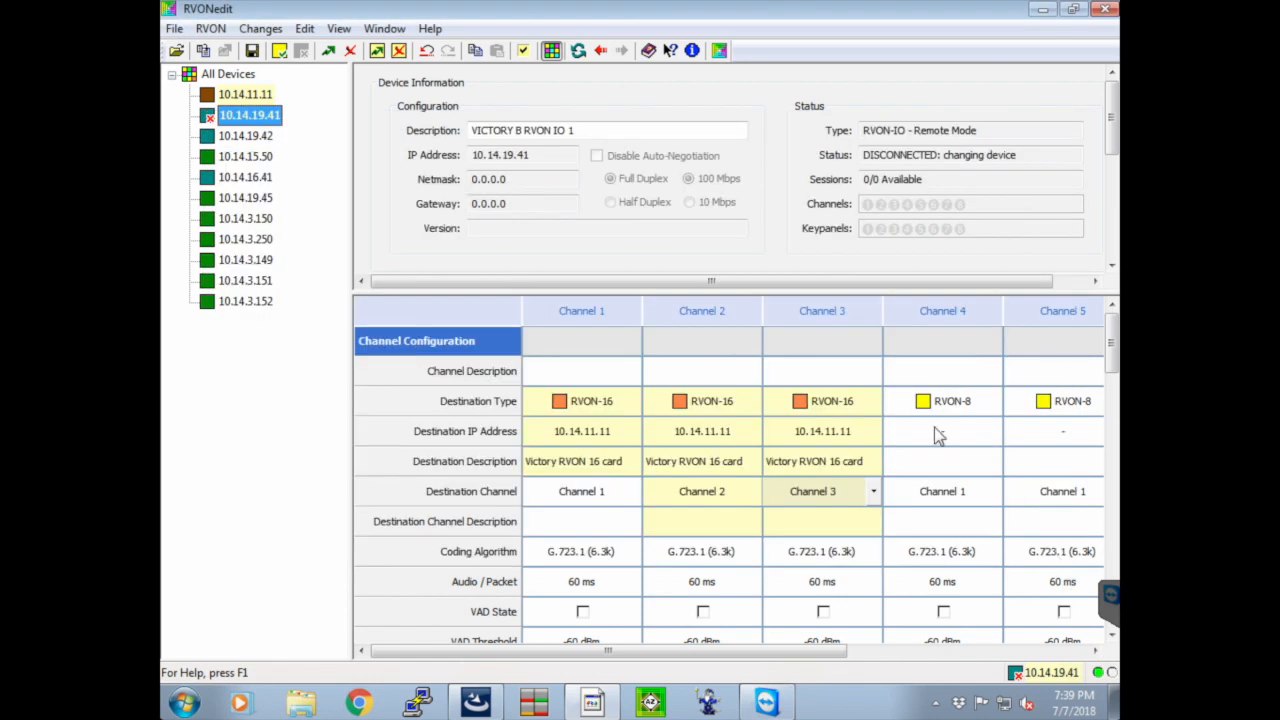
# Set the destination IP address of channel 1 on keypanel device 10.14.15.50 to 10.14.11.11
pyautogui.click(250, 94)
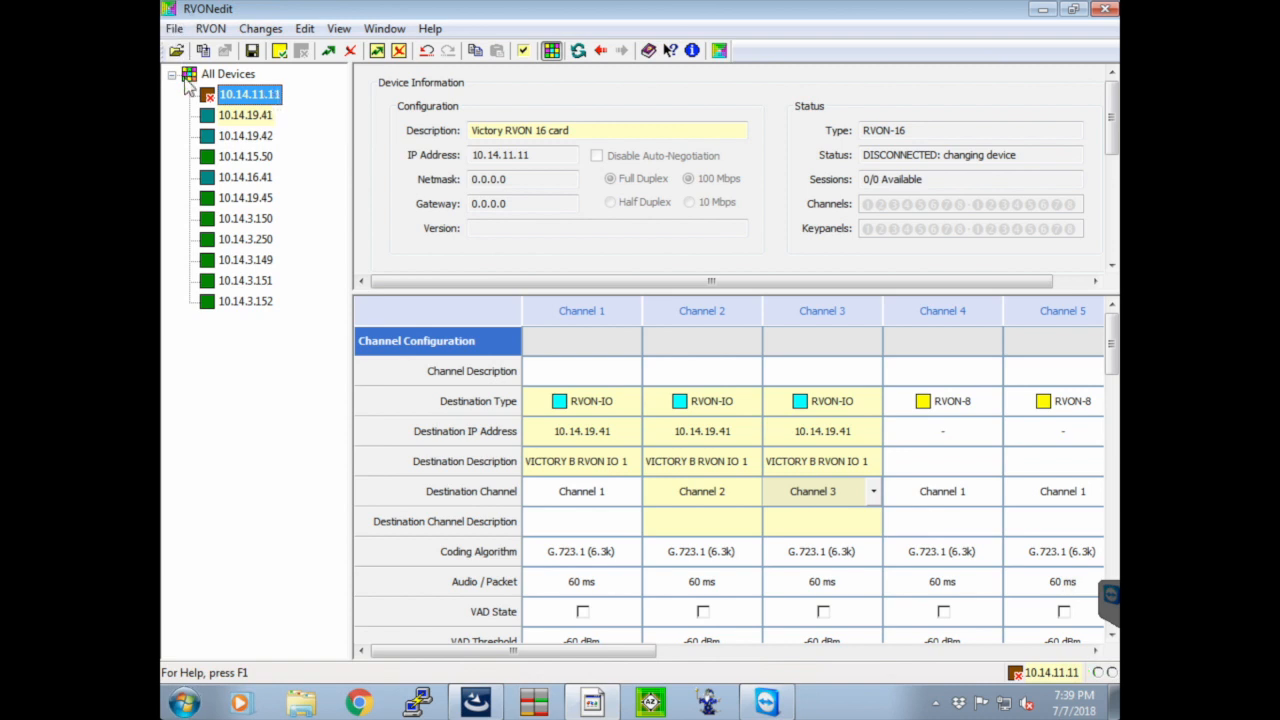
pyautogui.click(241, 158)
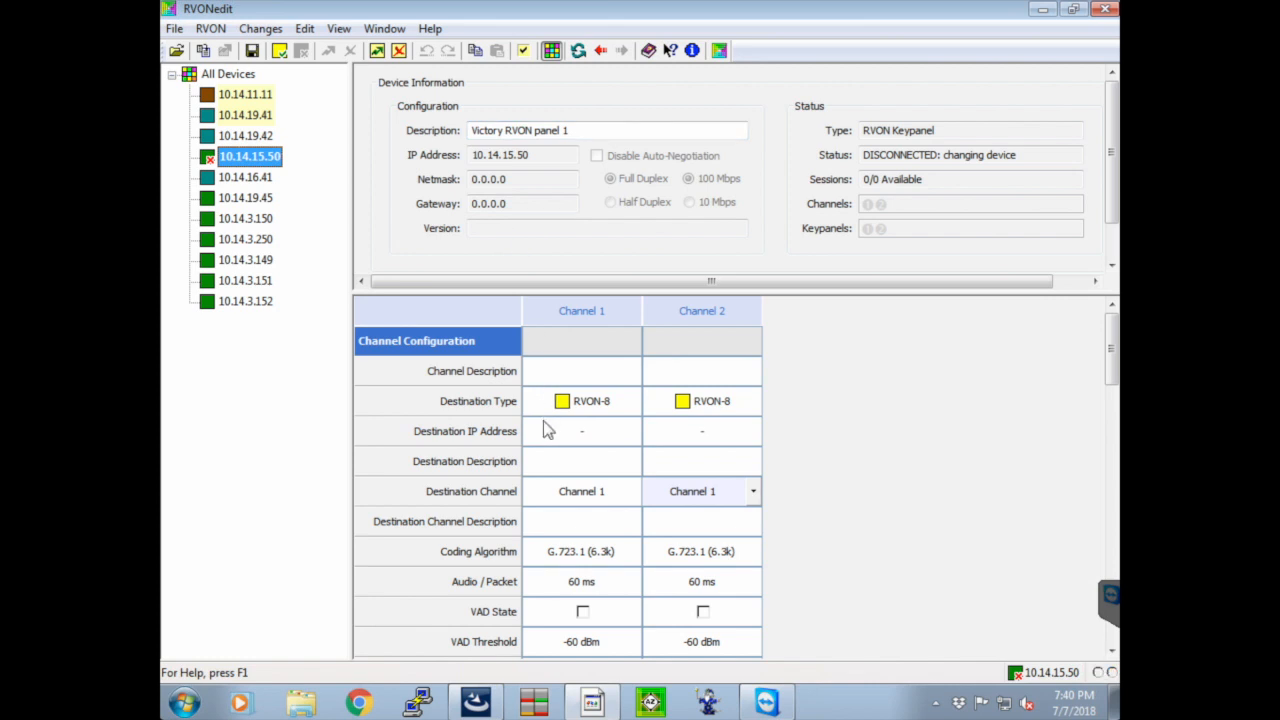
pyautogui.click(603, 428)
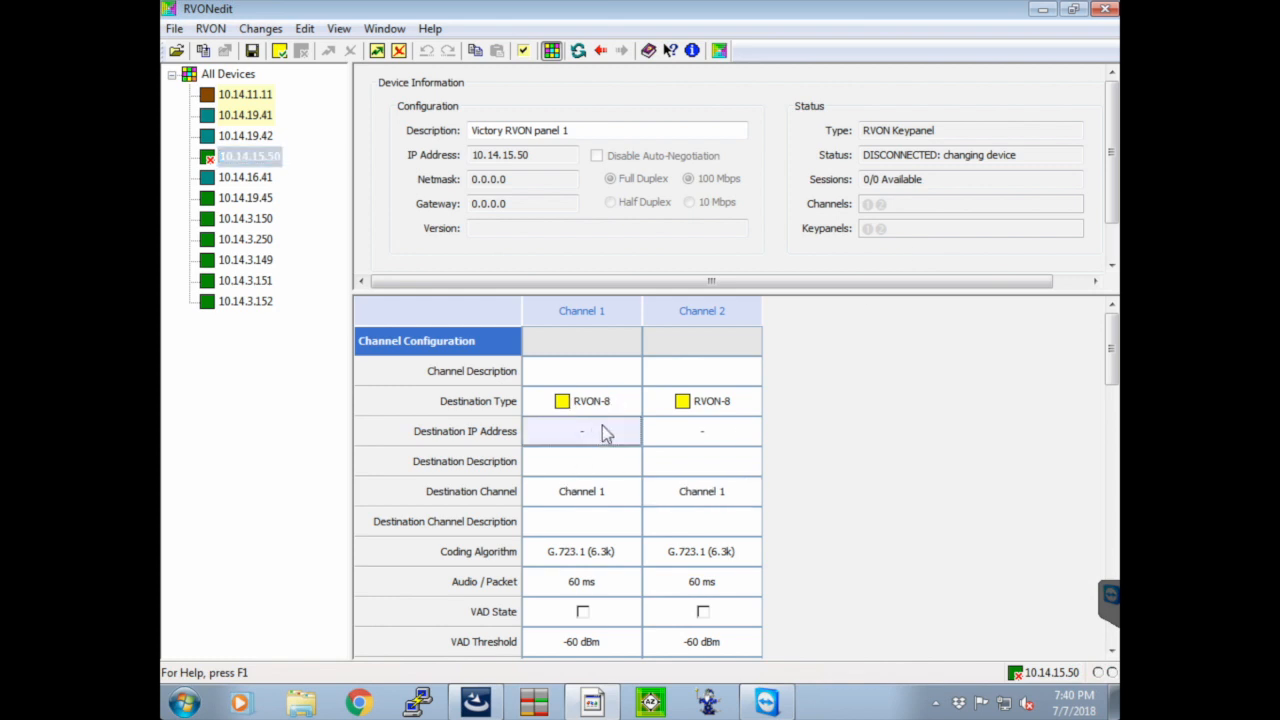
pyautogui.write('10')
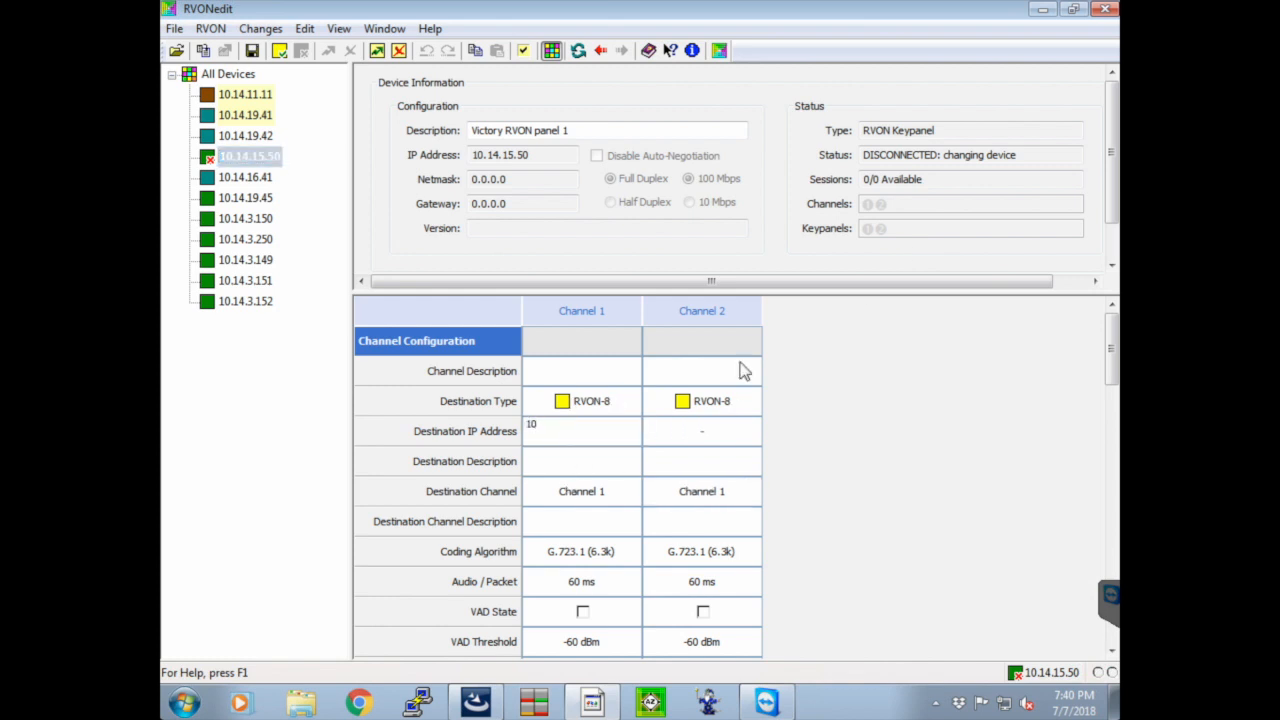
pyautogui.write('.14.11.11')
pyautogui.press('Return')
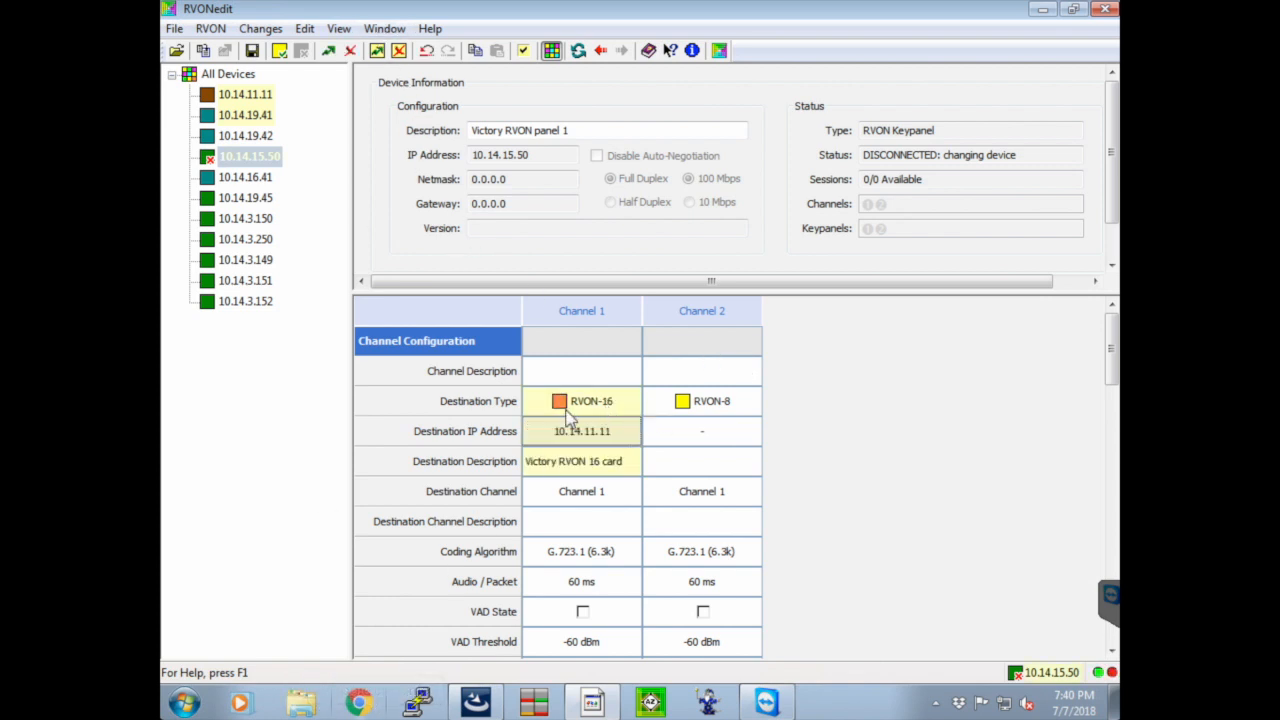
# On device 10.14.15.50, set the destination channel of channel 1 to Channel 4
pyautogui.click(552, 496)
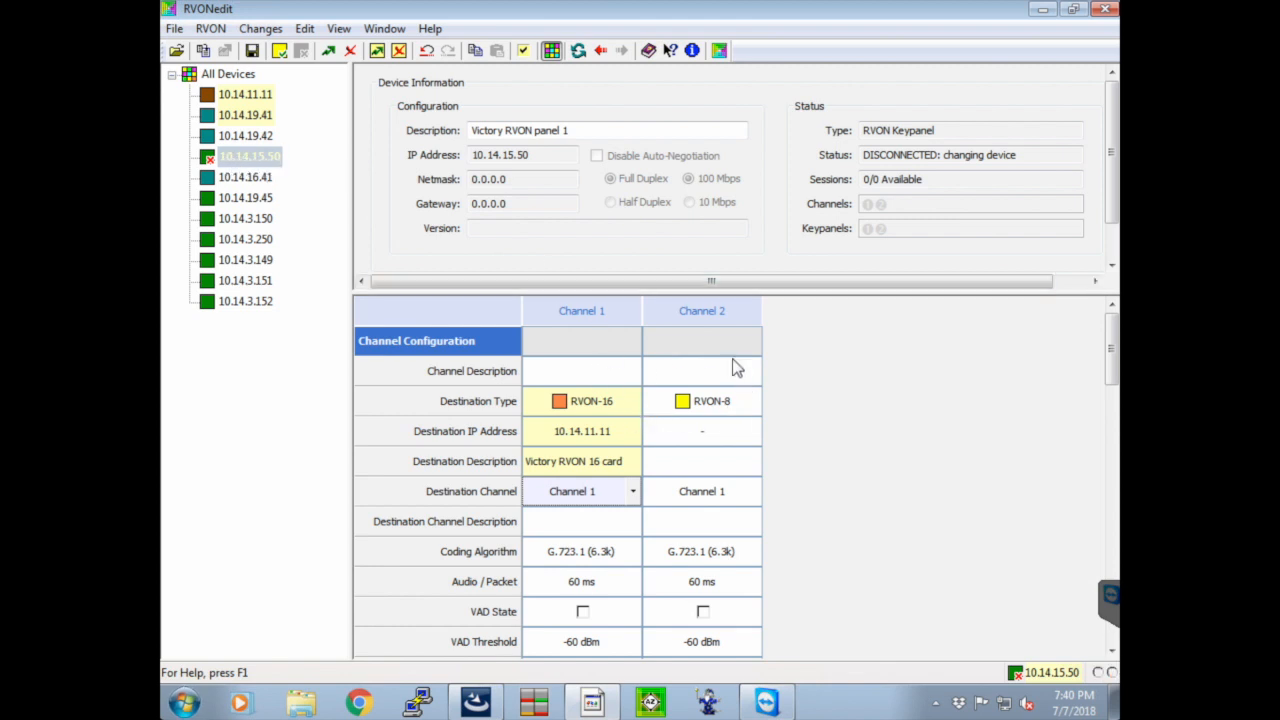
pyautogui.click(631, 492)
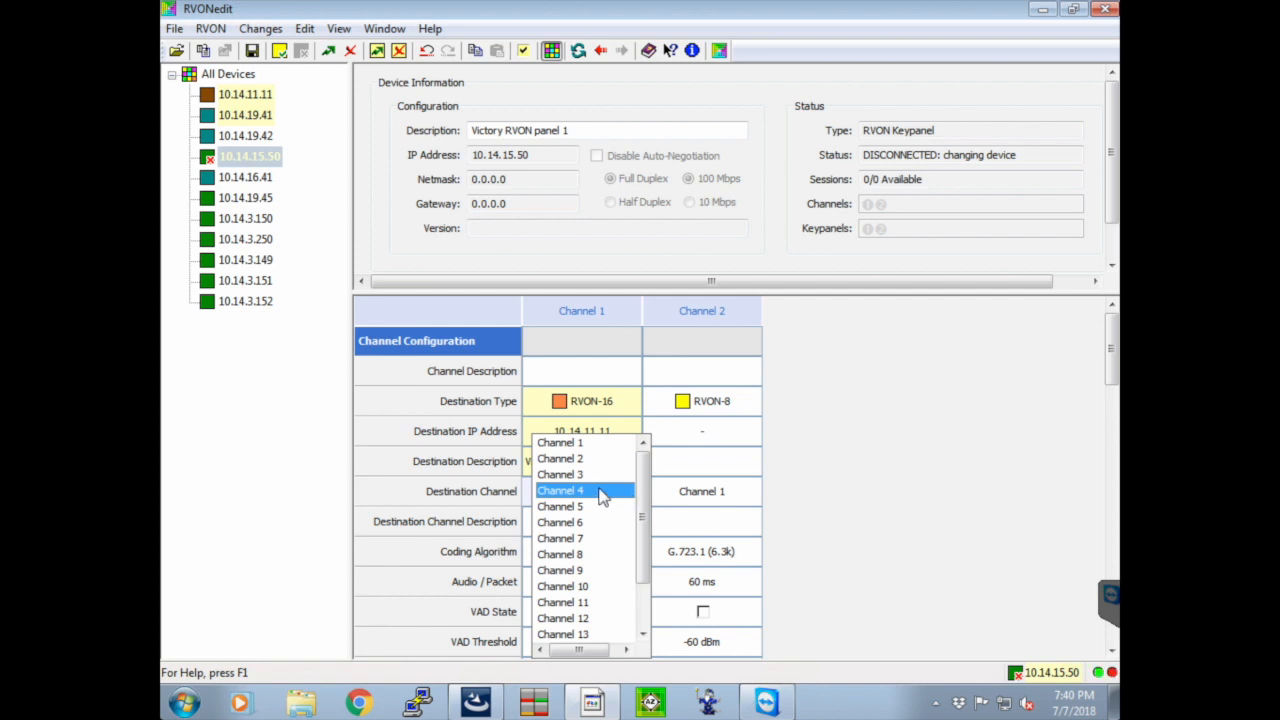
pyautogui.click(603, 492)
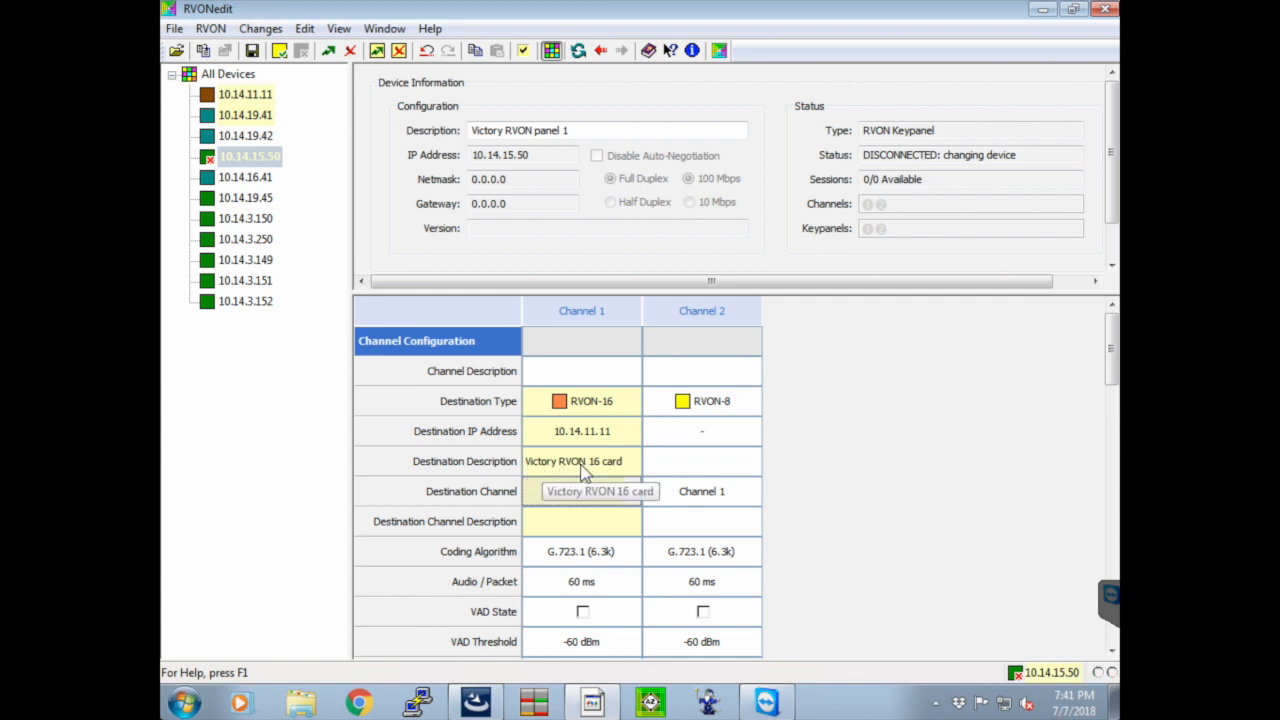
pyautogui.click(536, 500)
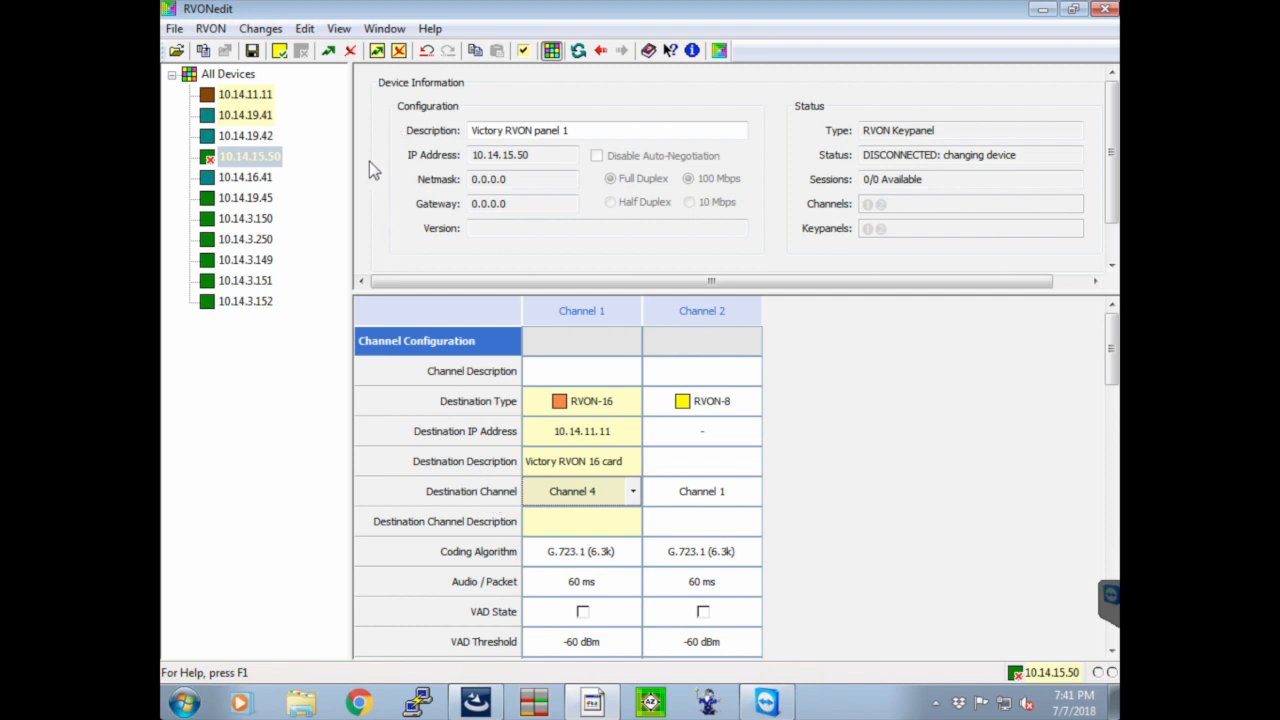
# On device 10.14.11.11, set channel 4's destination IP address to 10.14.15.50 and keep Channel 1 as its destination channel
pyautogui.click(262, 96)
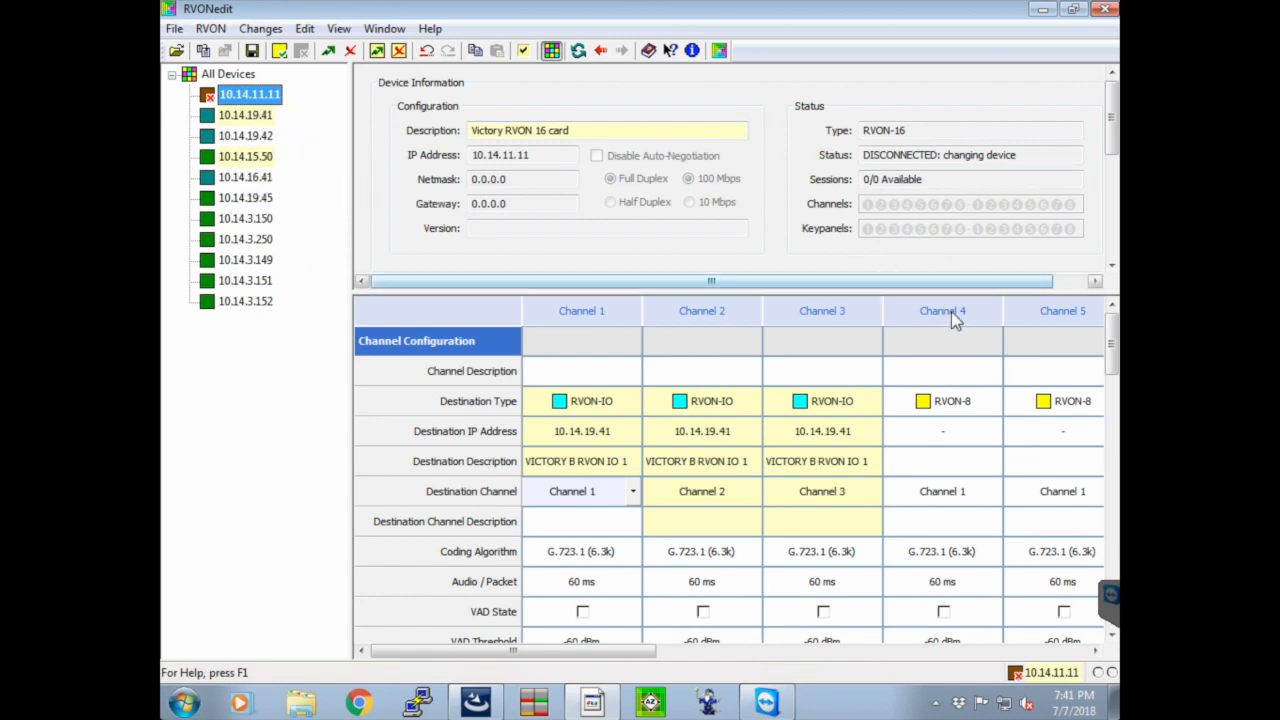
pyautogui.click(958, 431)
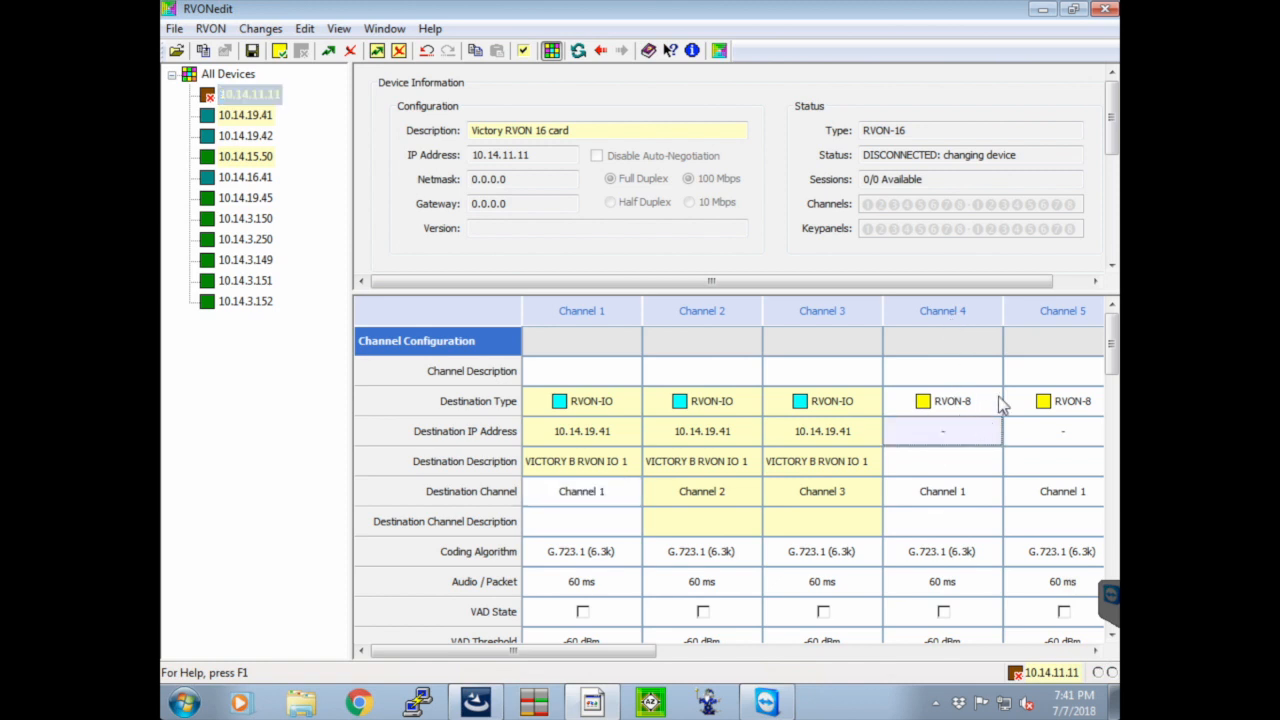
pyautogui.write('10.14.15.50')
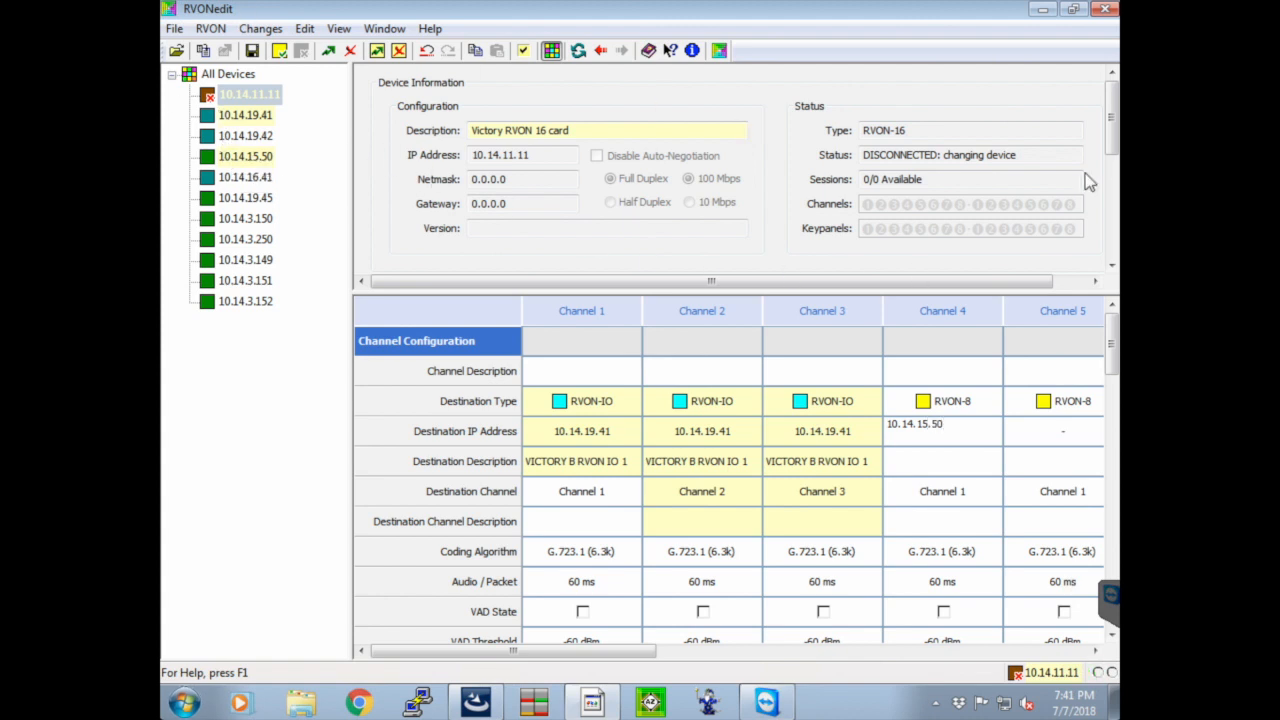
pyautogui.press('Return')
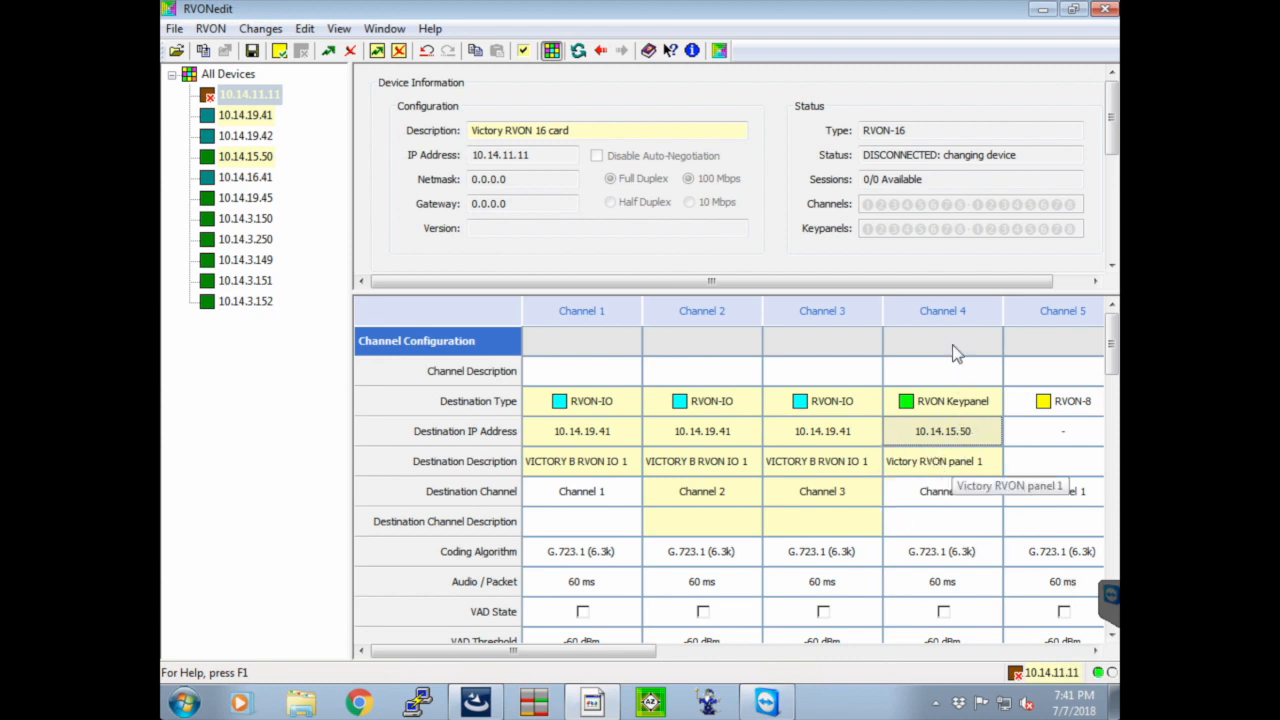
pyautogui.click(946, 500)
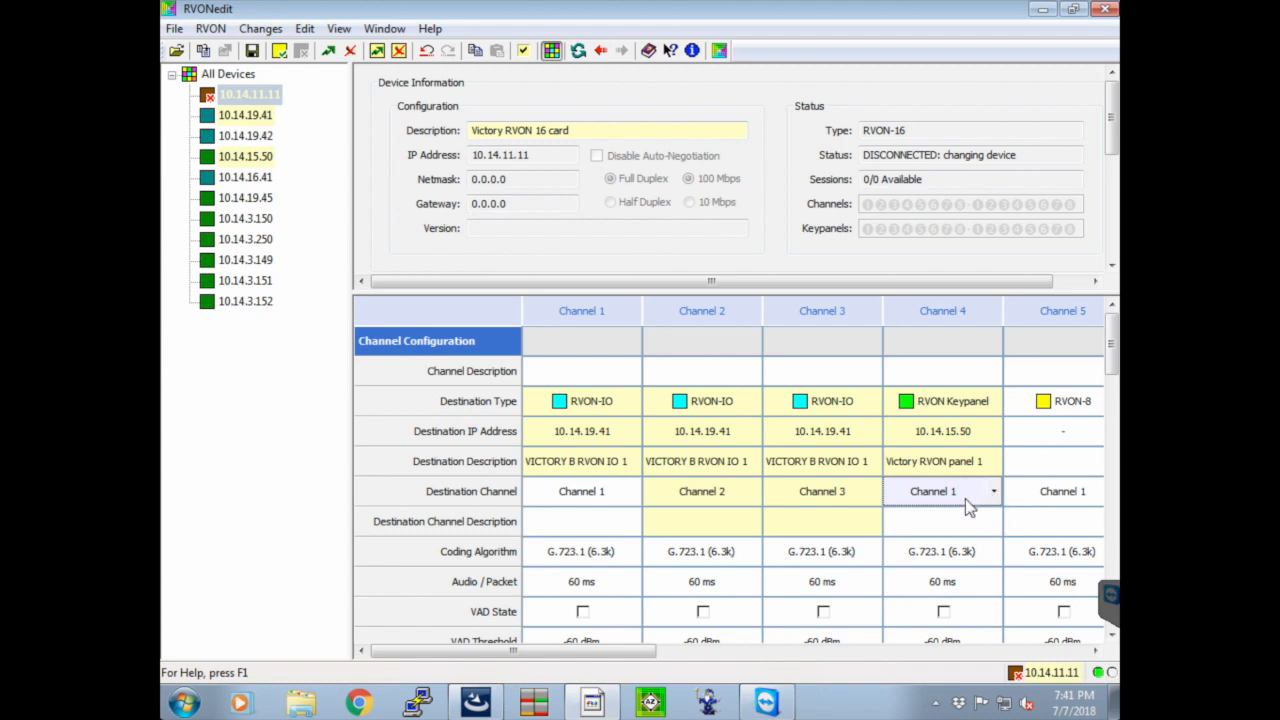
# Add 10.14.15.50 to the pending changes for 10.14.11.11 and 10.14.19.41 in the send dialog and cancel the dialog
pyautogui.click(263, 157)
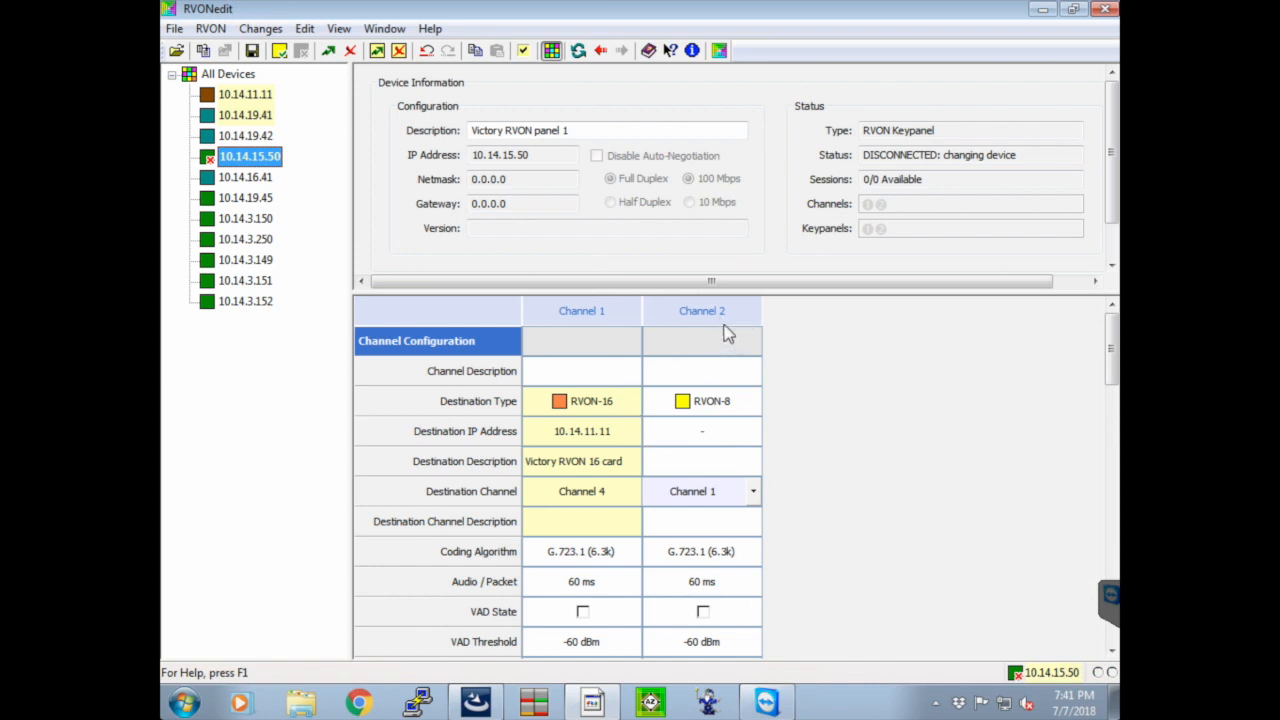
pyautogui.click(245, 94)
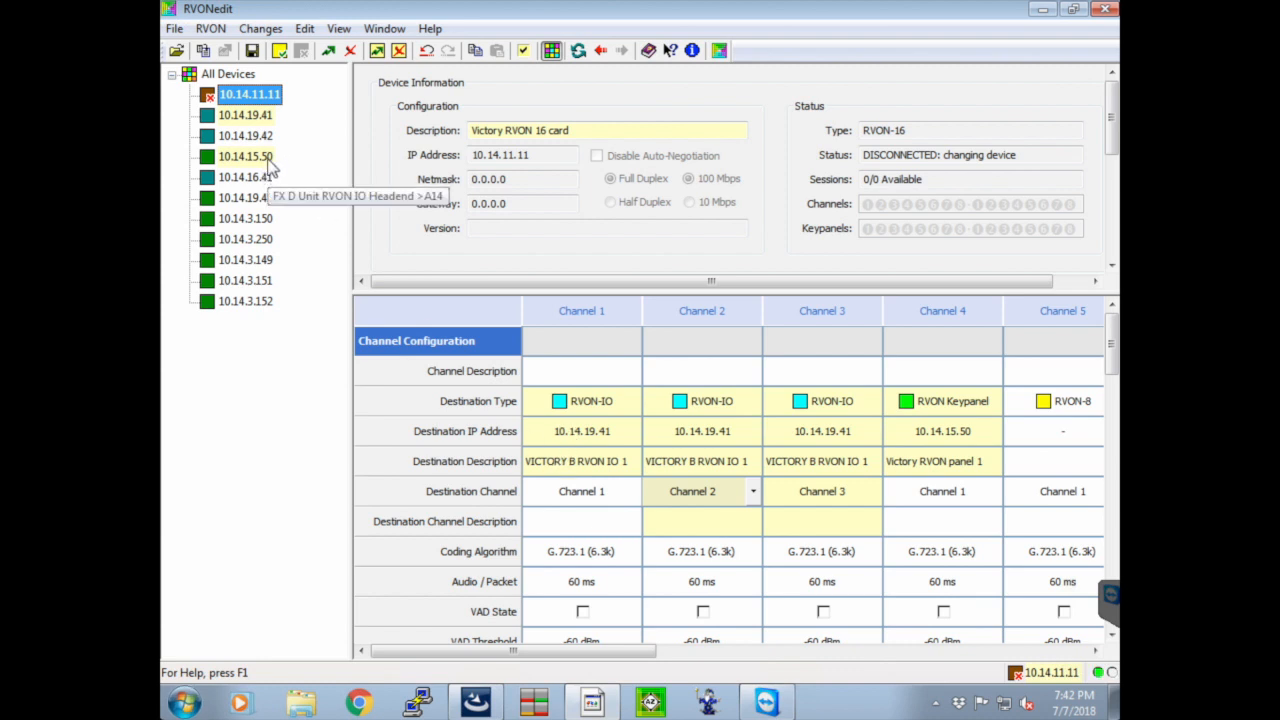
pyautogui.click(328, 51)
pyautogui.click(241, 263)
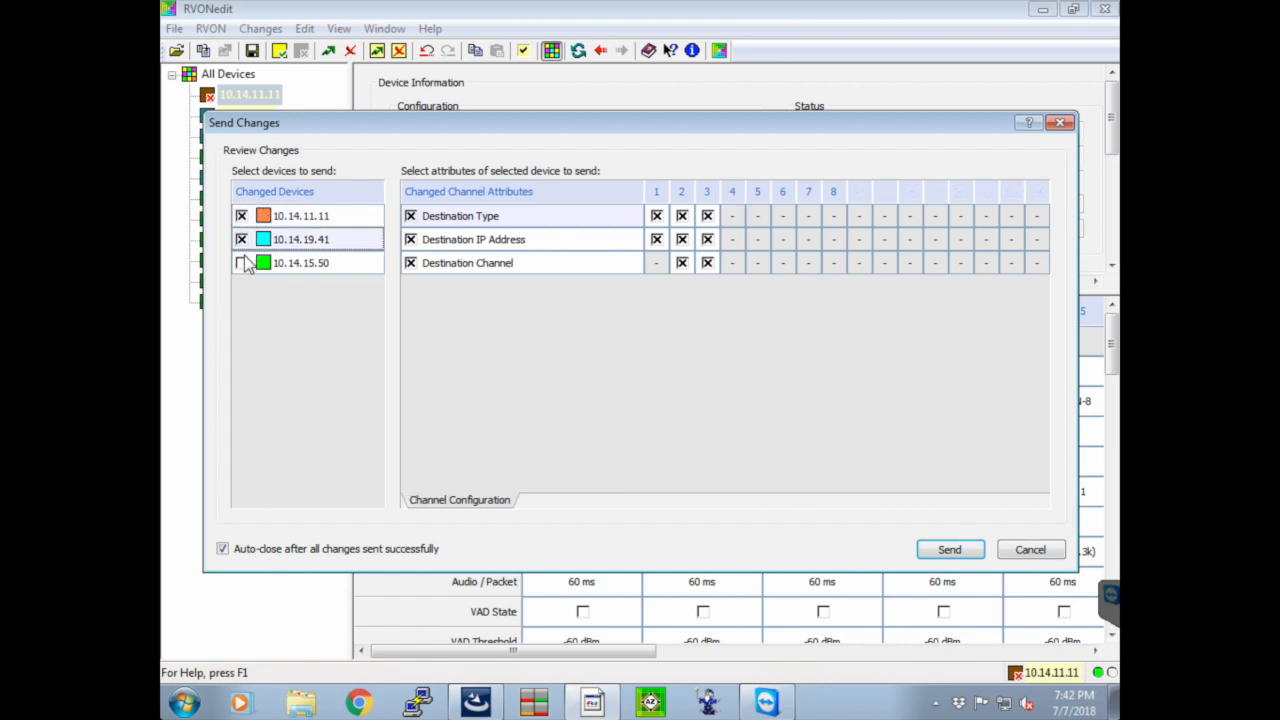
pyautogui.click(242, 263)
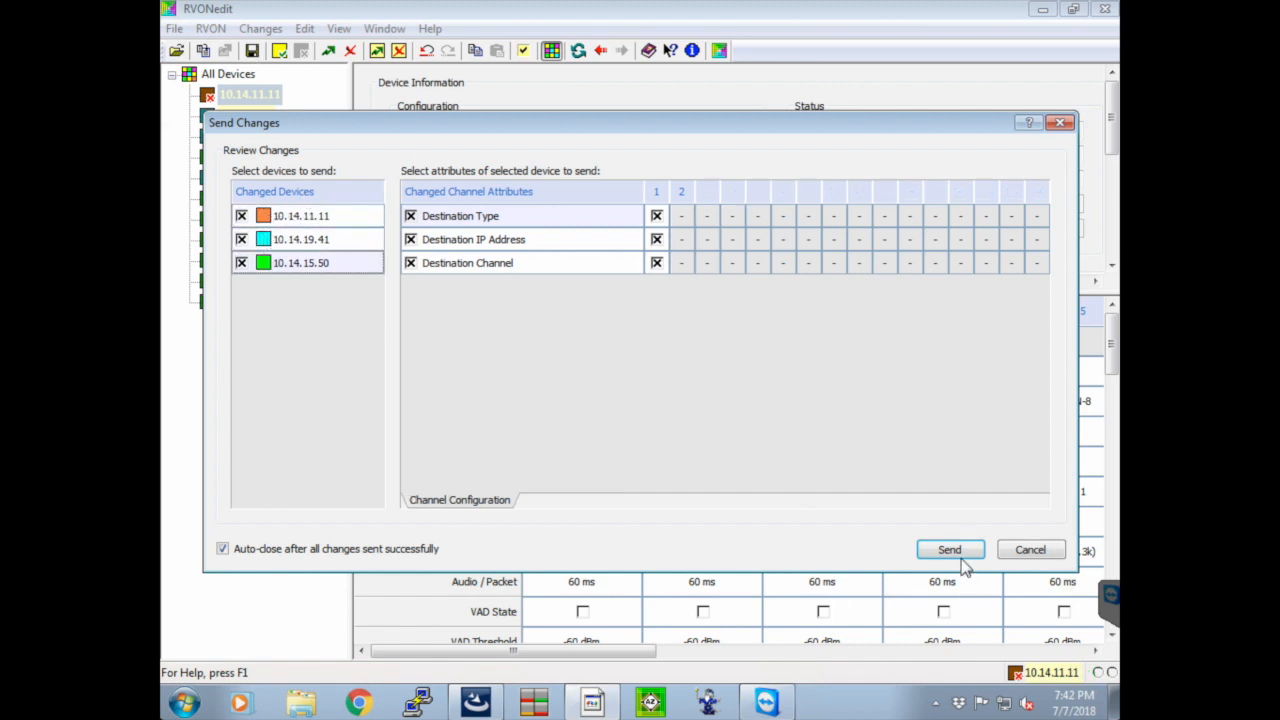
pyautogui.click(1032, 552)
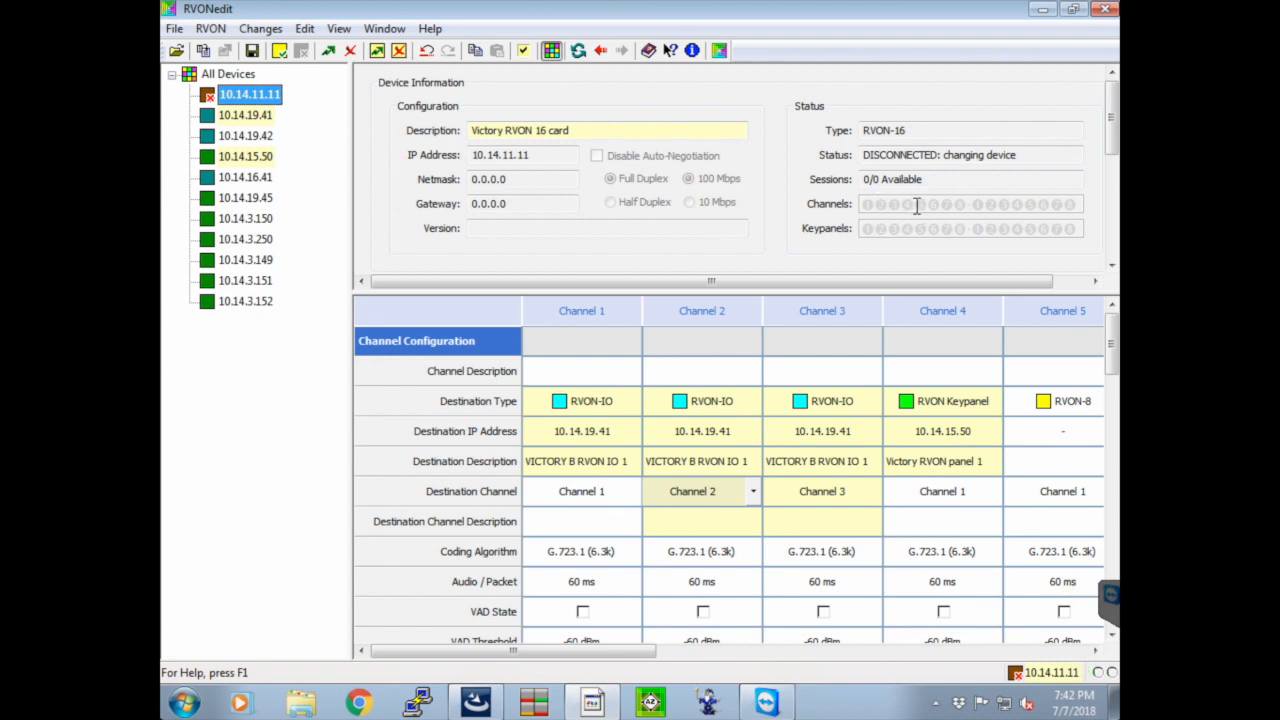
# Examine the first four channel and keypanel status indicators of 10.14.11.11, and the status of devices 10.14.15.50 and 10.14.19.41
pyautogui.moveTo(917, 205); pyautogui.dragTo(855, 212)
pyautogui.click(866, 226)
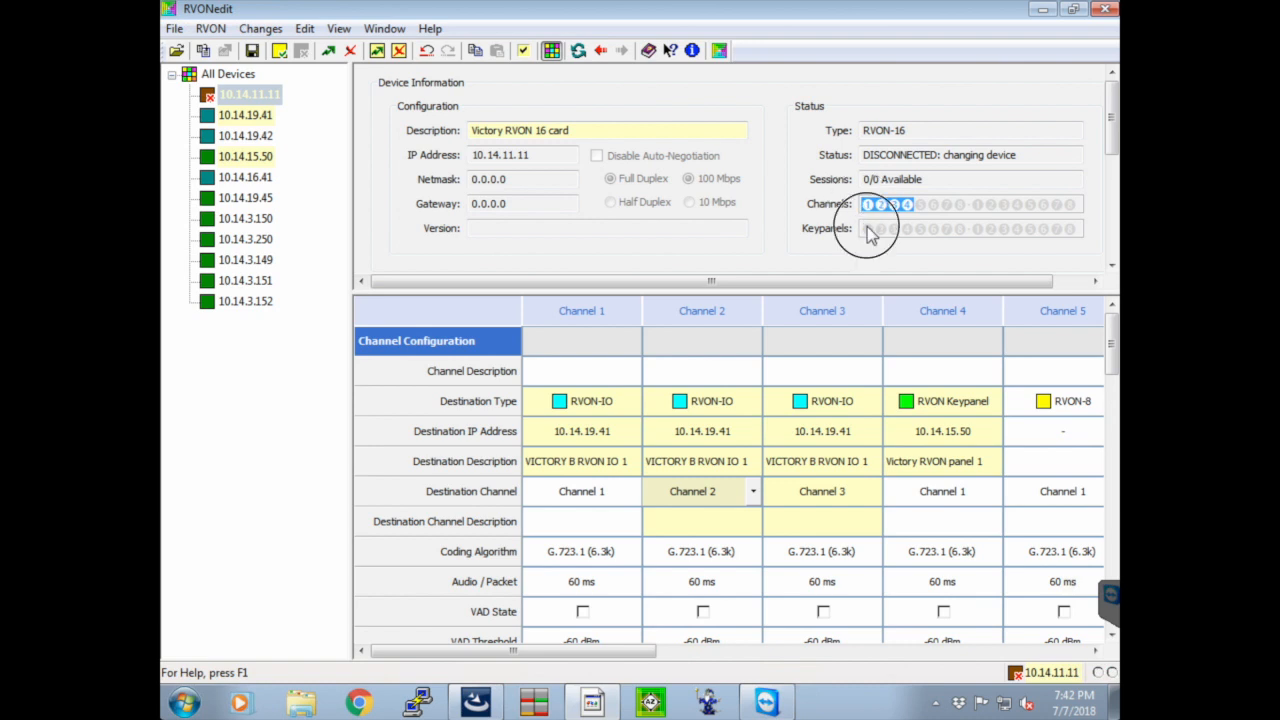
pyautogui.moveTo(863, 228)
pyautogui.mouseDown()
pyautogui.moveTo(914, 228)
pyautogui.moveTo(862, 229)
pyautogui.mouseUp()
pyautogui.click(915, 230)
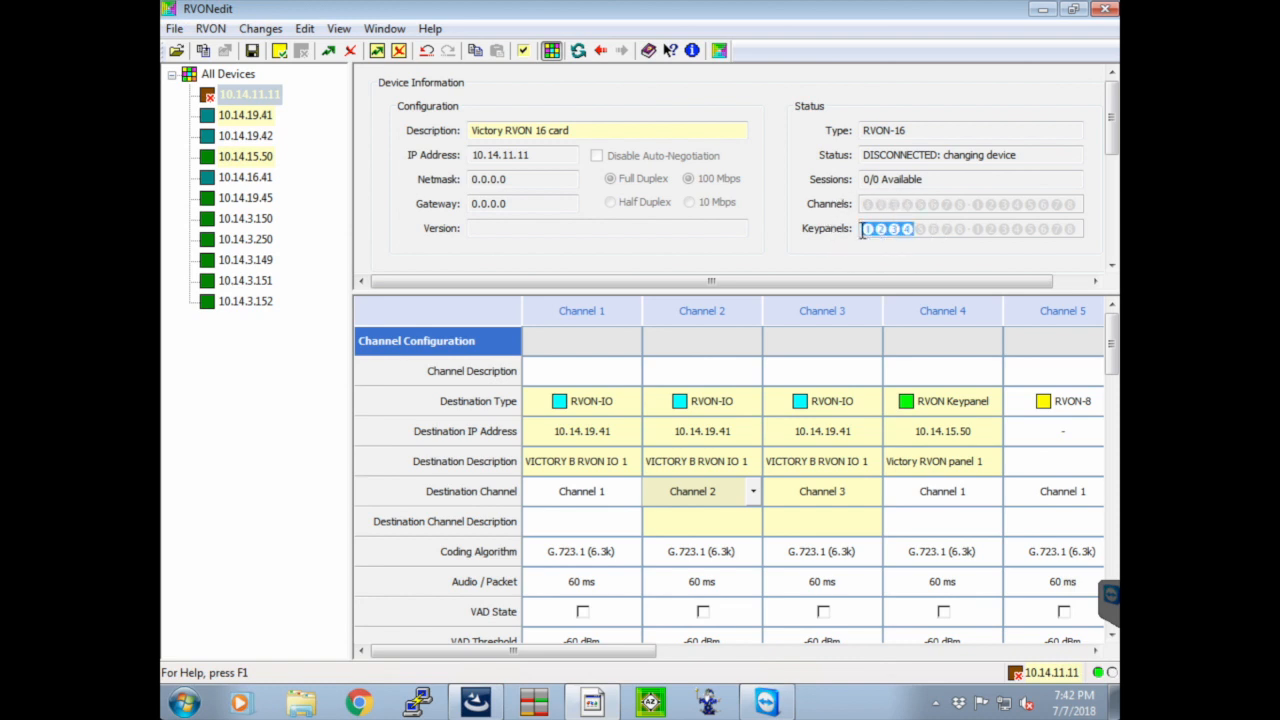
pyautogui.click(245, 156)
pyautogui.click(868, 208)
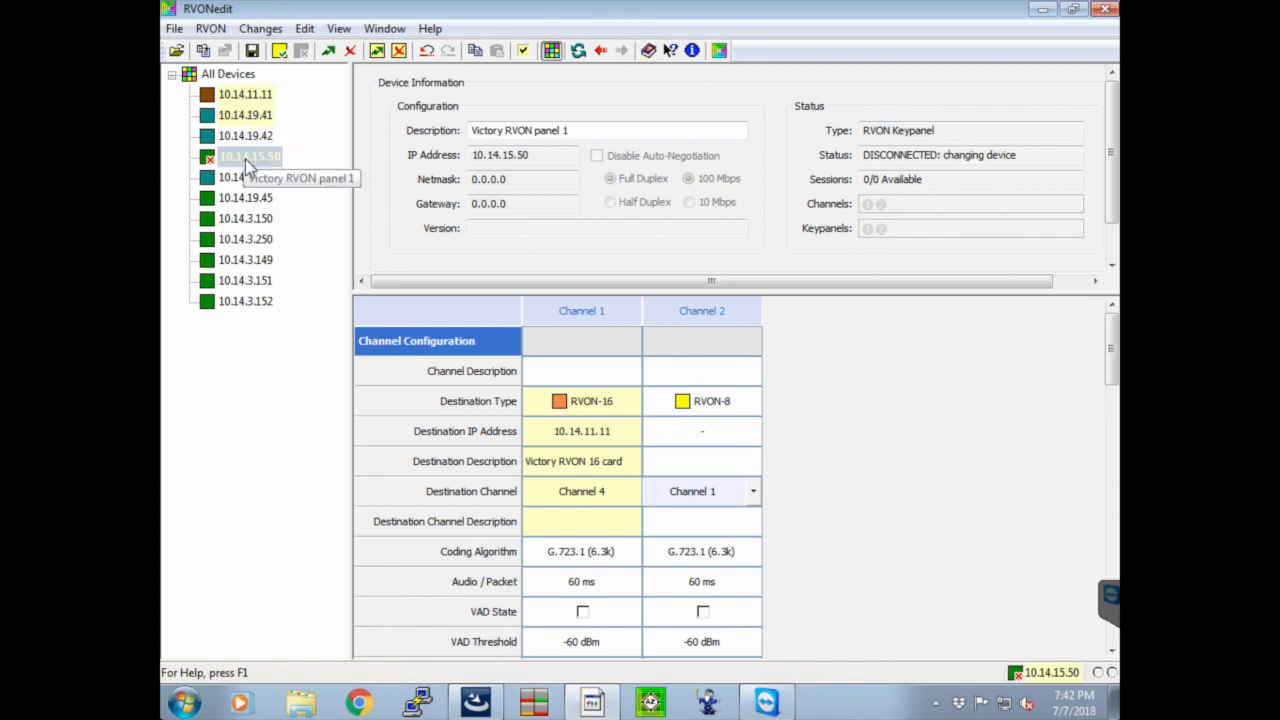
pyautogui.click(261, 117)
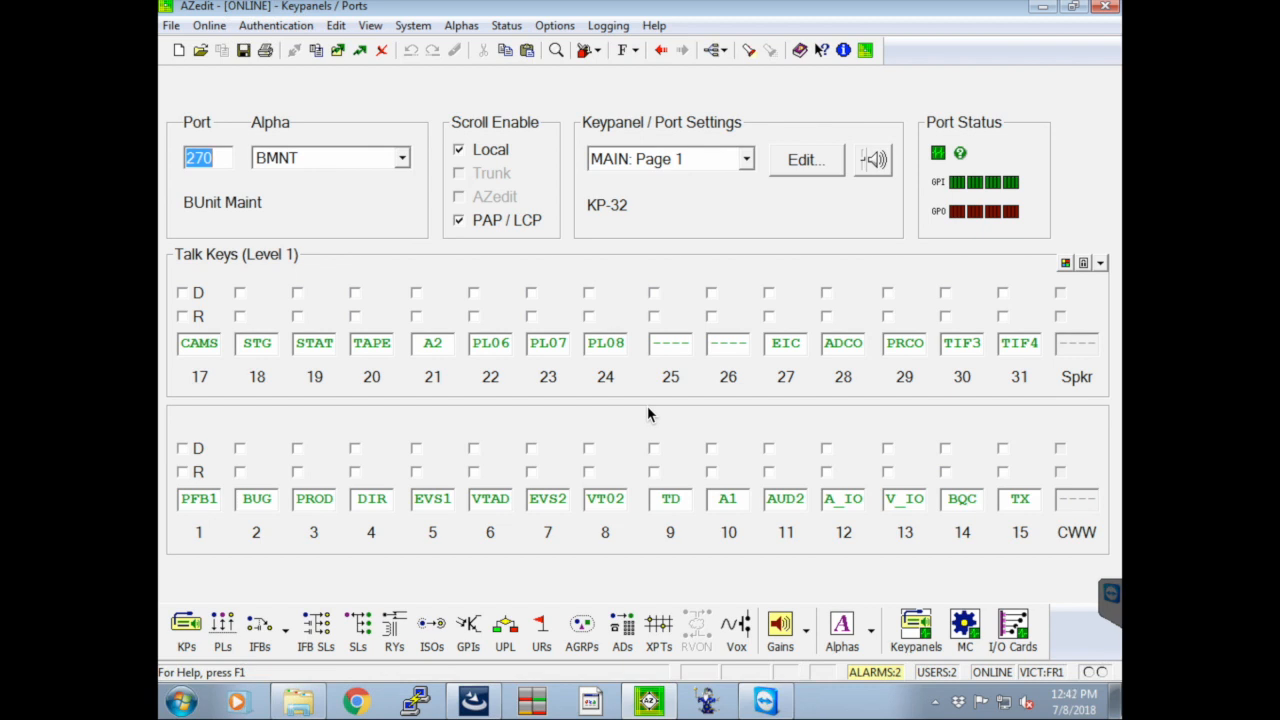
# In AZedit, start a partial save, look through the available resource types and choose Ports
pyautogui.click(172, 26)
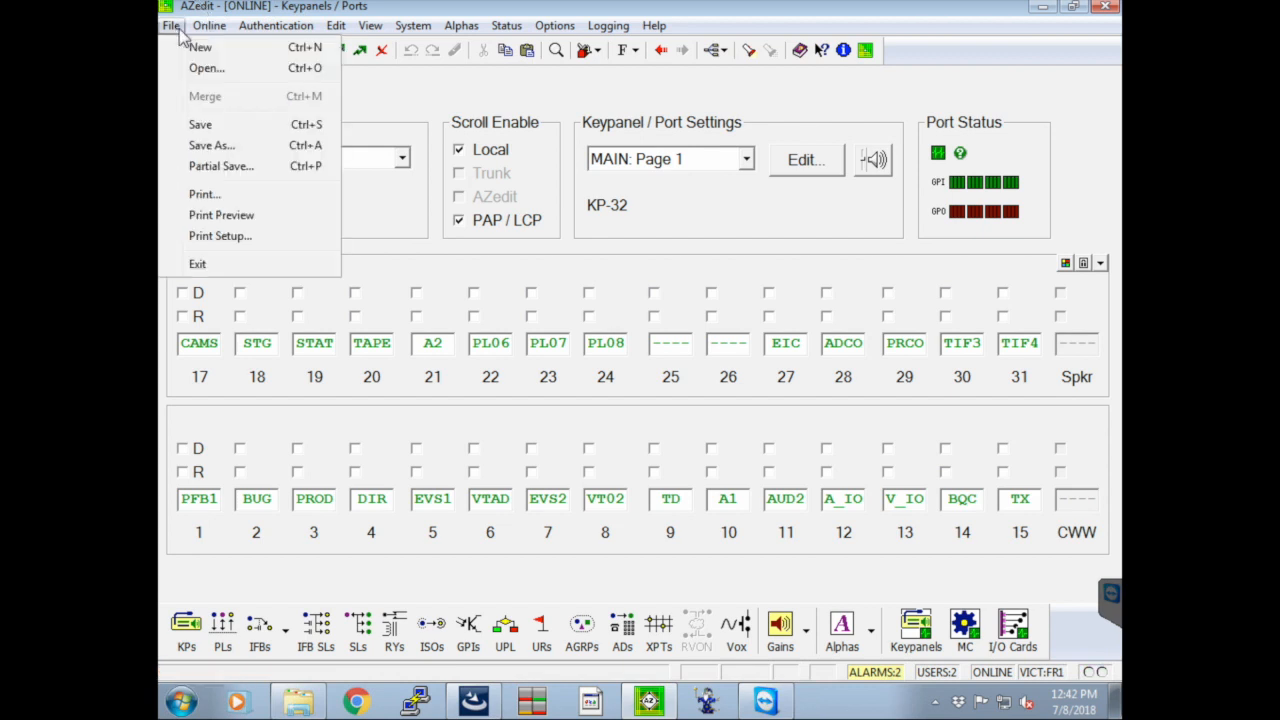
pyautogui.click(210, 167)
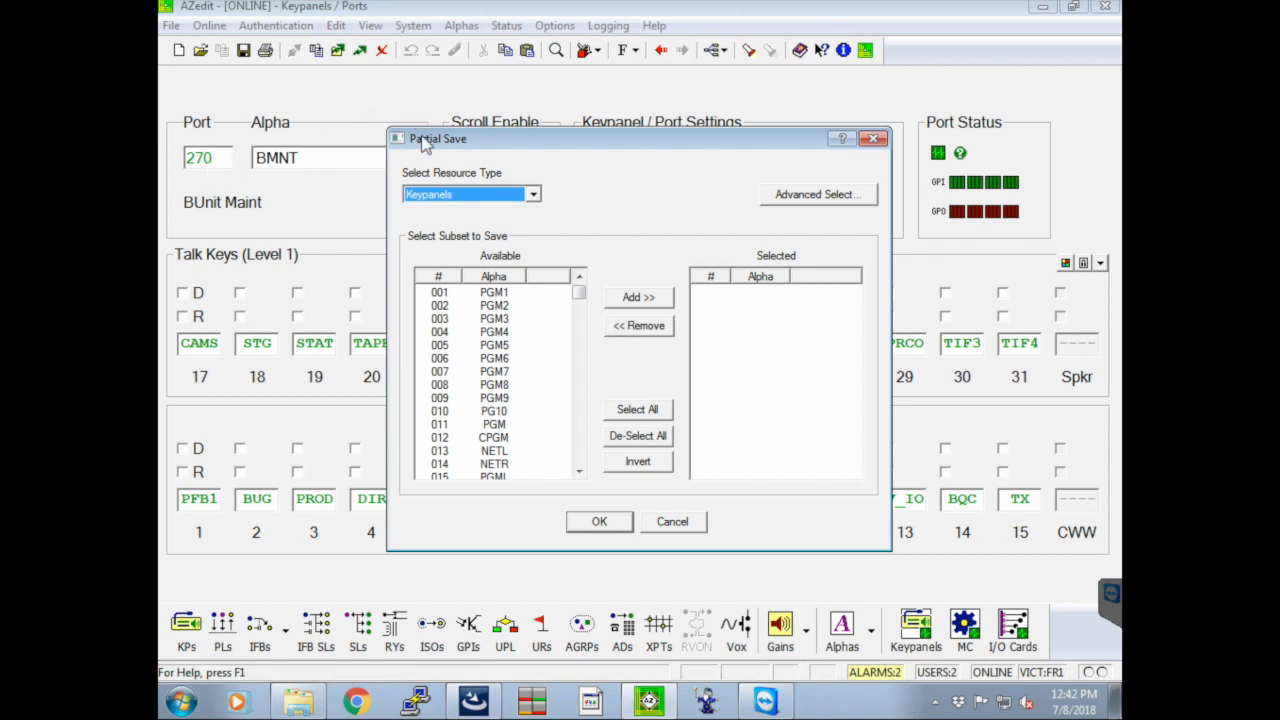
pyautogui.click(536, 199)
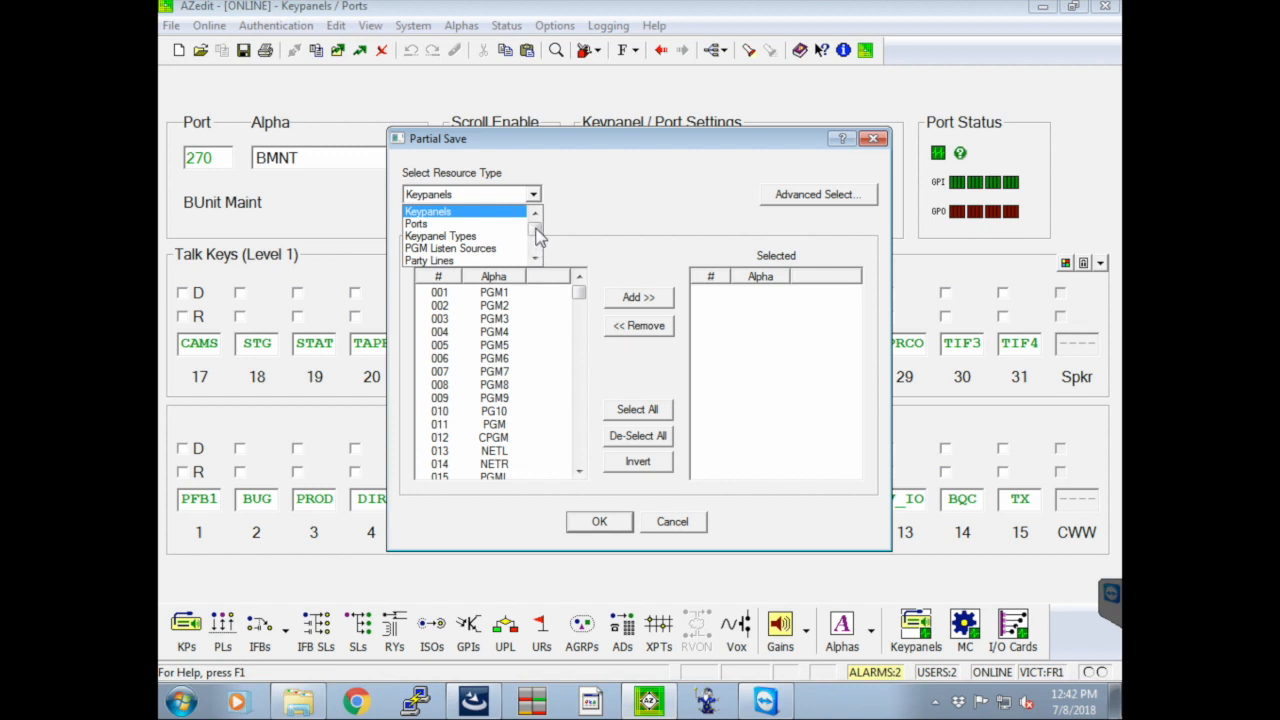
pyautogui.click(507, 226)
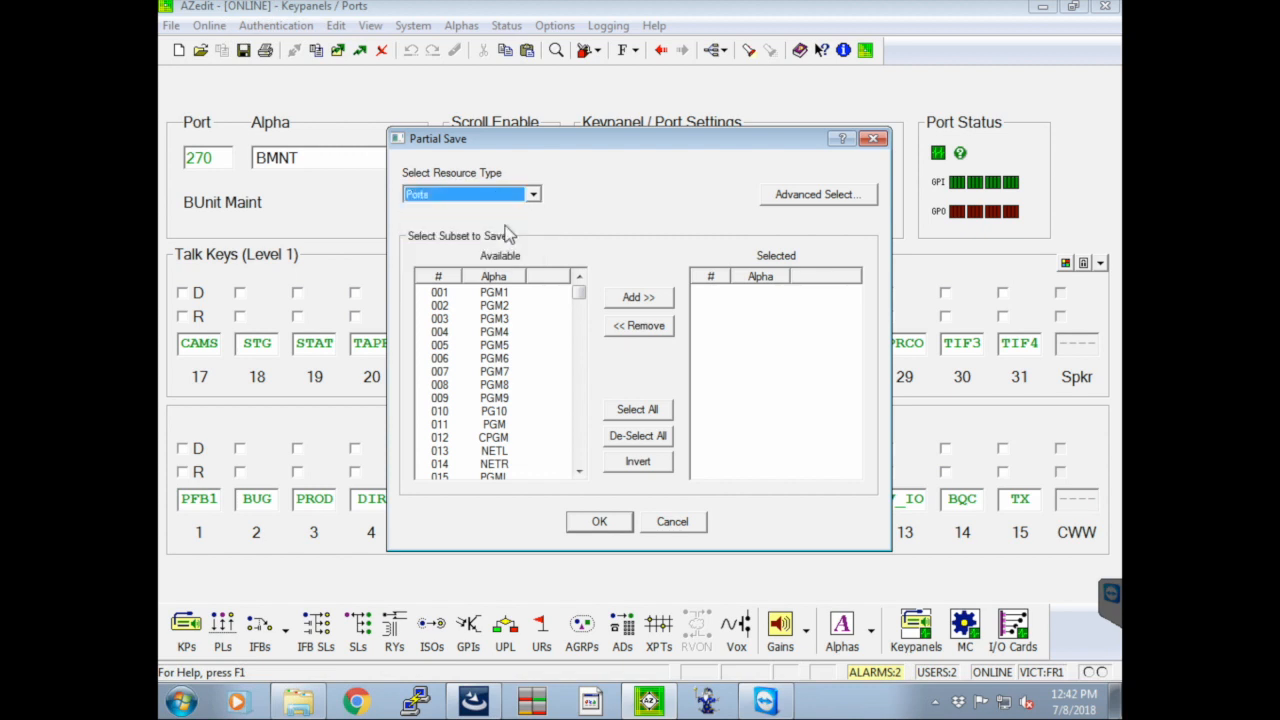
pyautogui.click(532, 194)
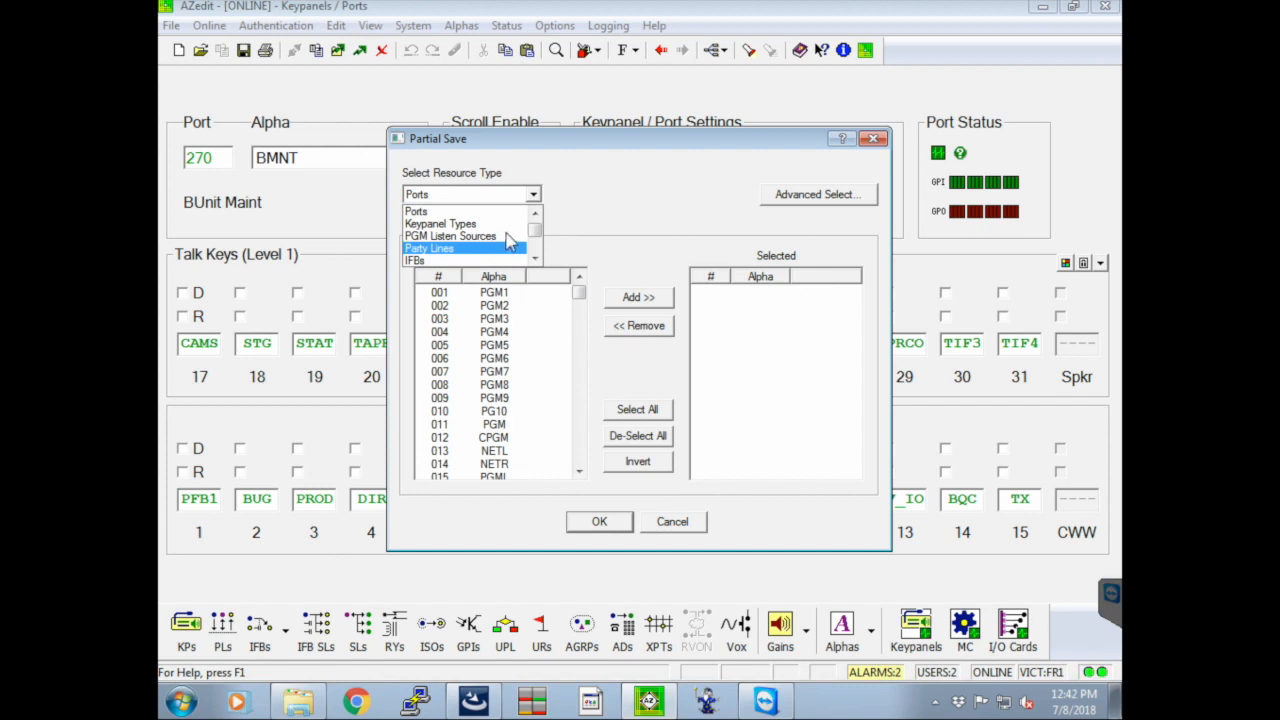
pyautogui.moveTo(537, 234); pyautogui.dragTo(533, 253)
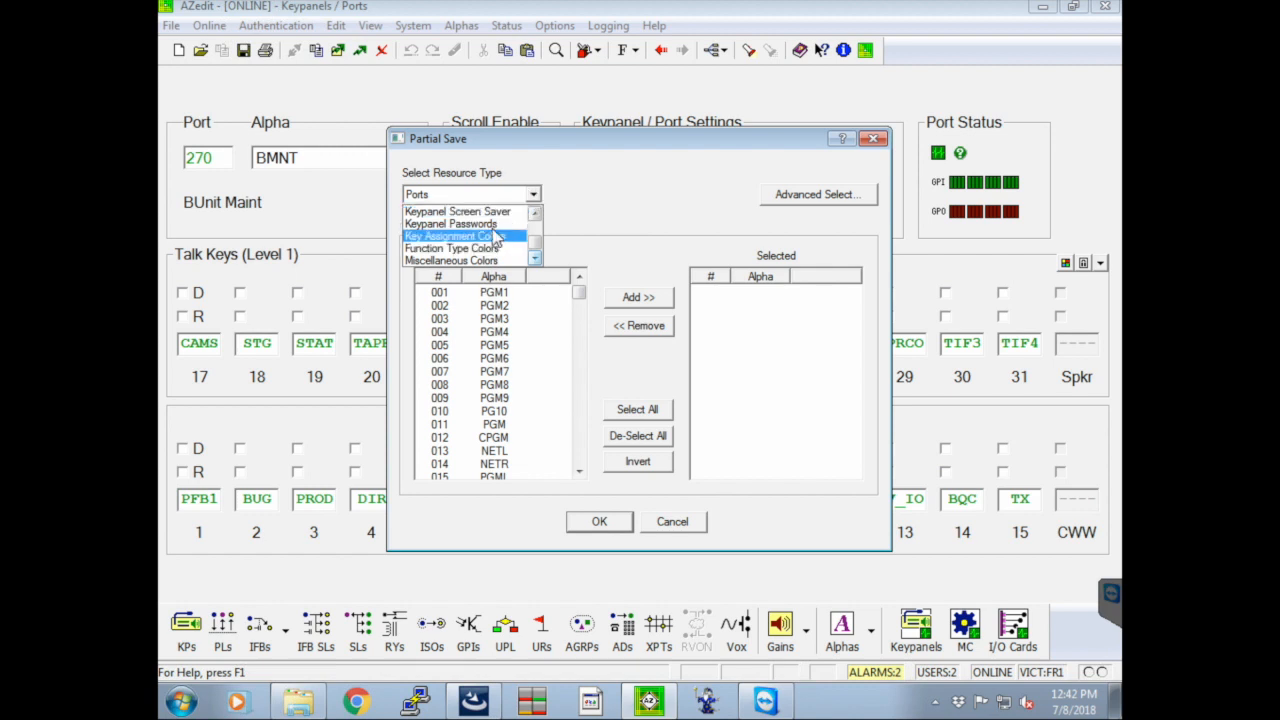
pyautogui.moveTo(532, 240); pyautogui.dragTo(533, 208)
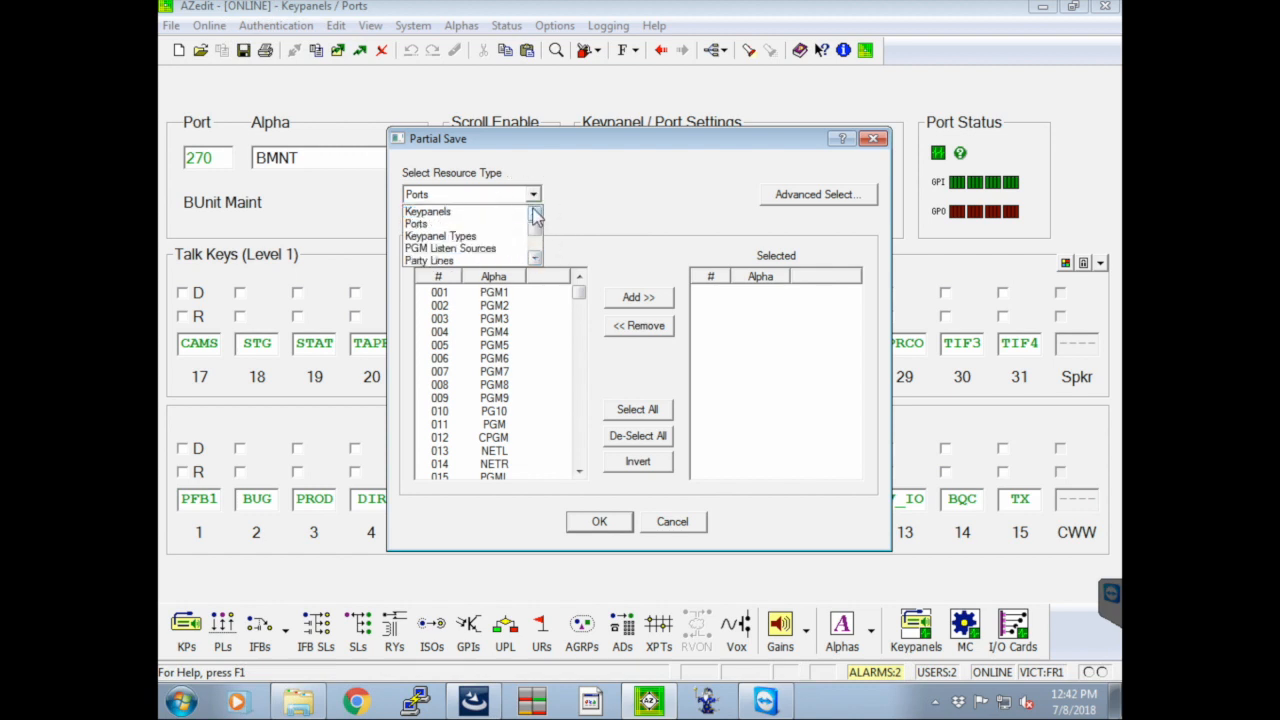
pyautogui.click(500, 224)
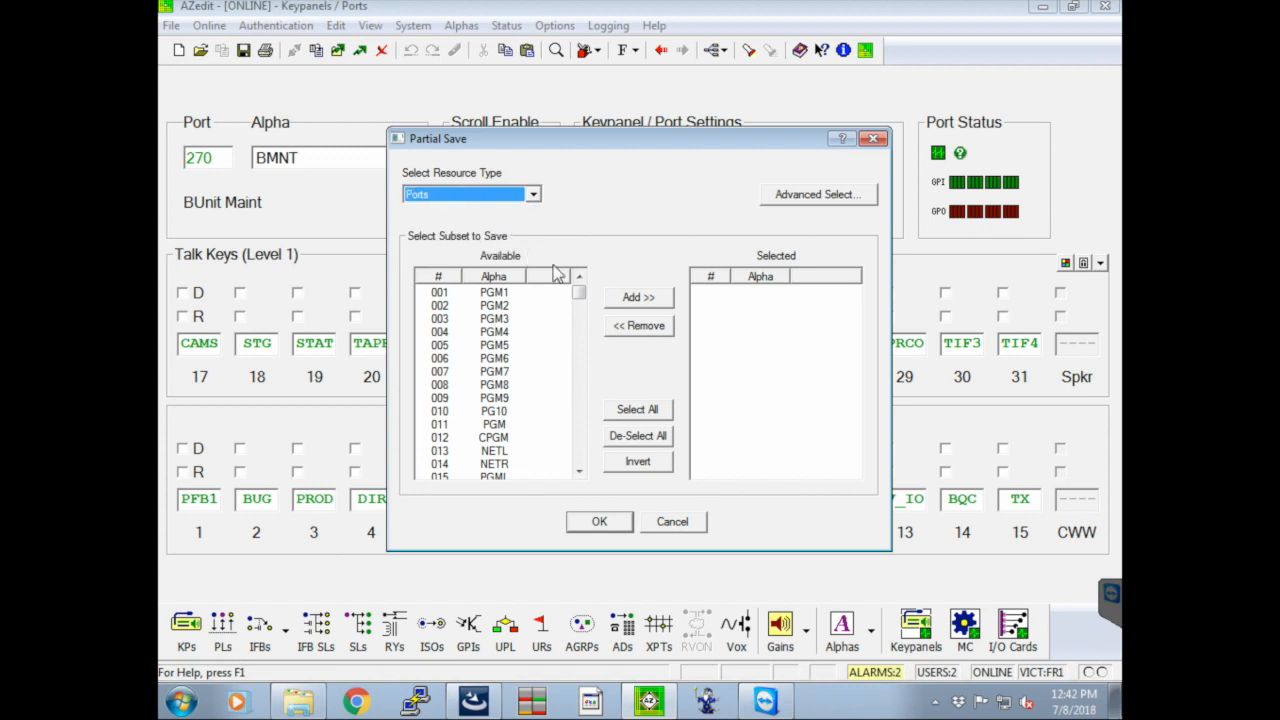
# Select port 001 PGM1 for the partial save and cancel the save
pyautogui.click(640, 298)
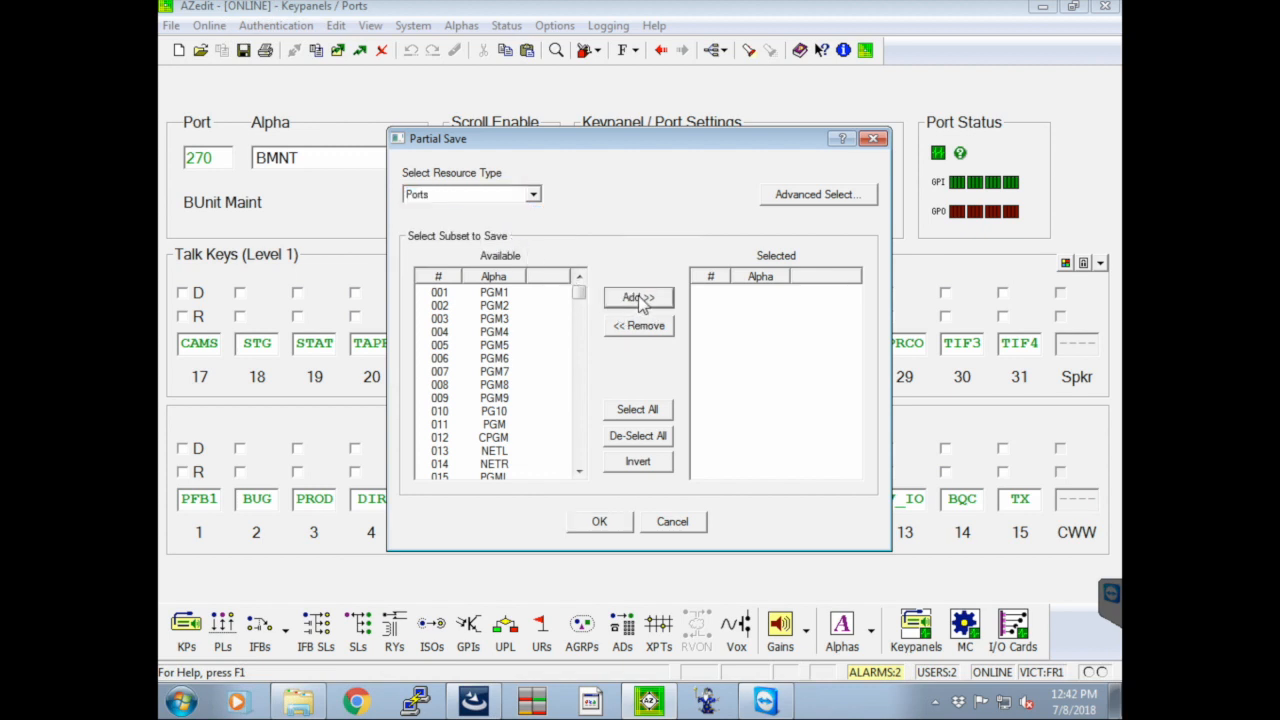
pyautogui.click(482, 293)
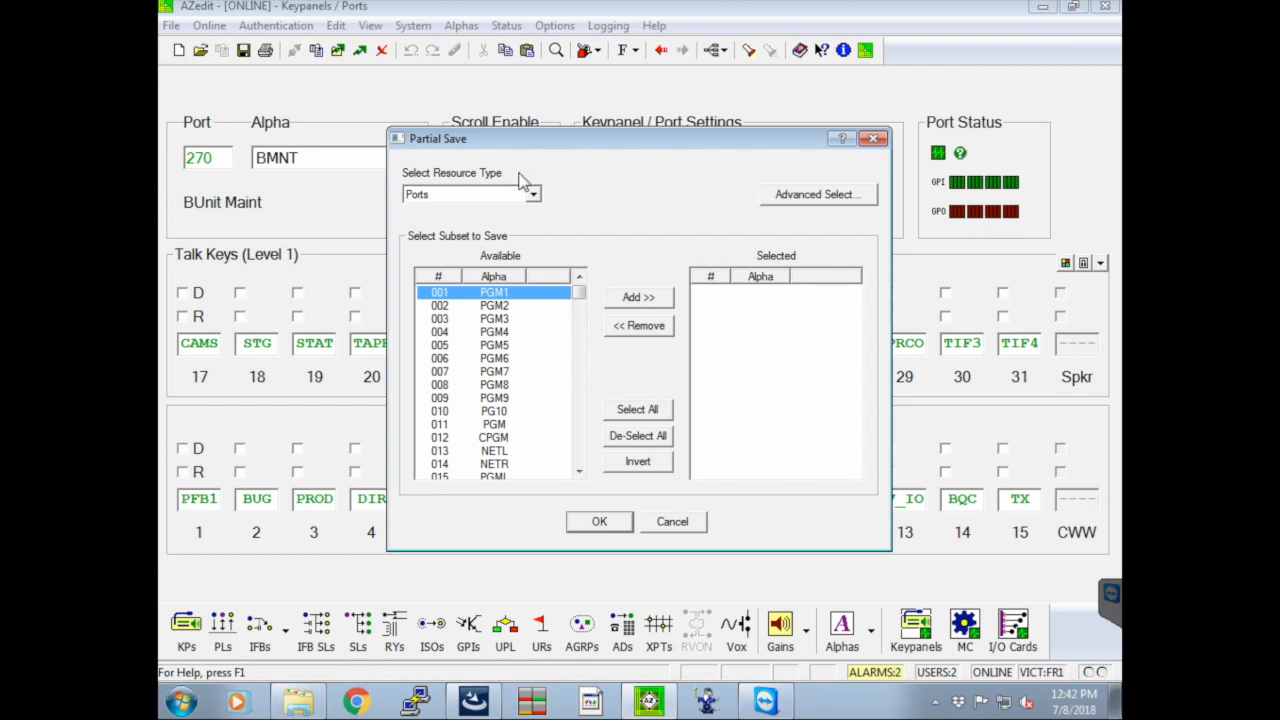
pyautogui.click(673, 523)
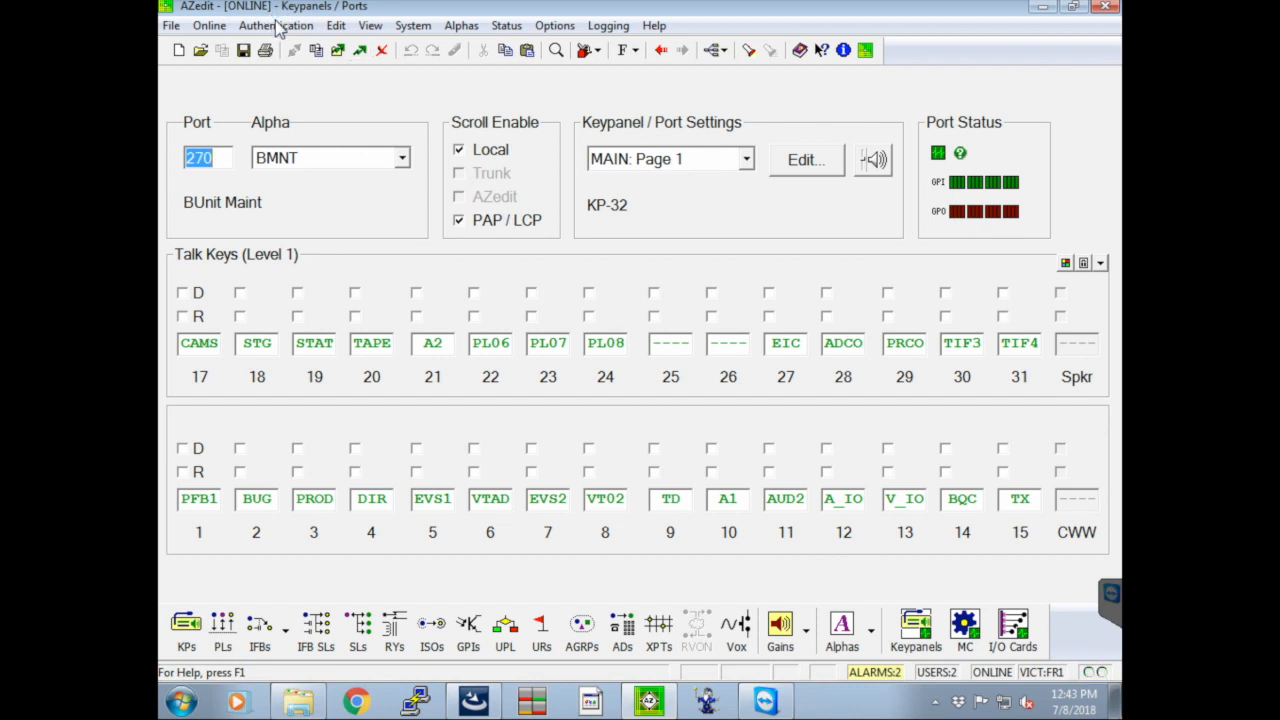
# Start saving the online setup as a new file in Google DriveFS > Team Drives > MU - Victory > Show Files > MLB (1) > YES > 070618 > RTS
pyautogui.click(172, 27)
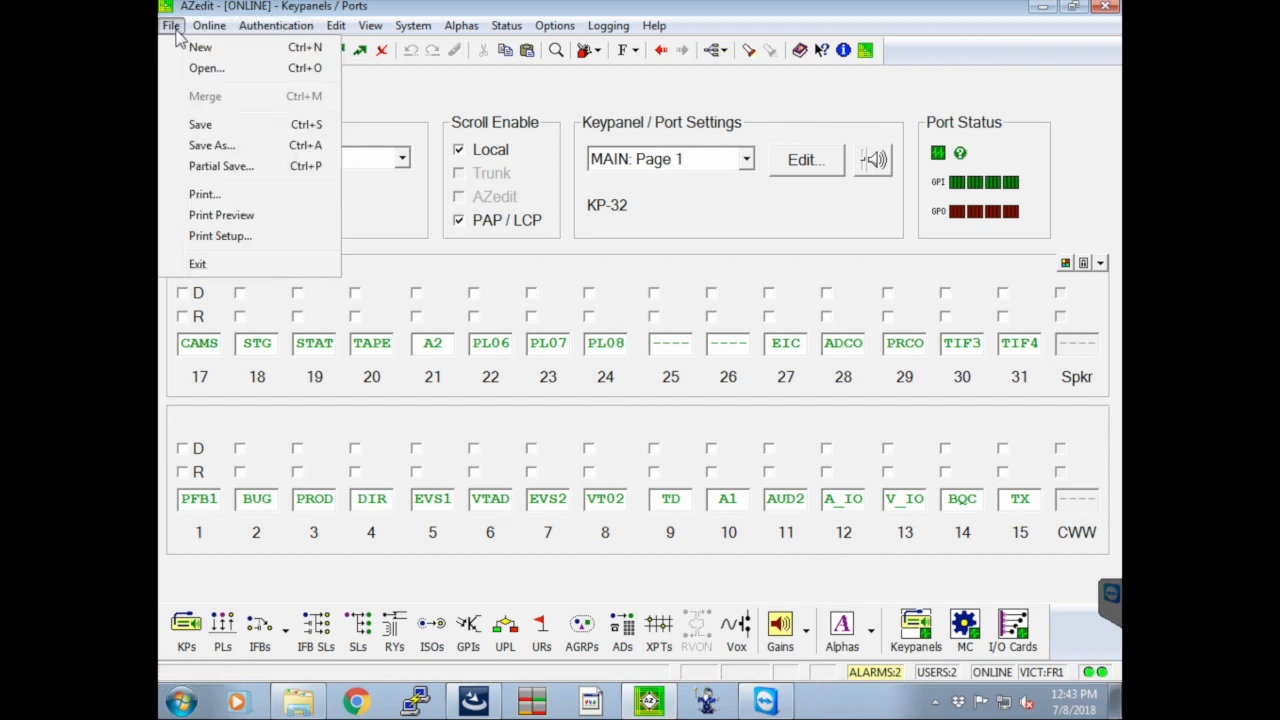
pyautogui.click(243, 146)
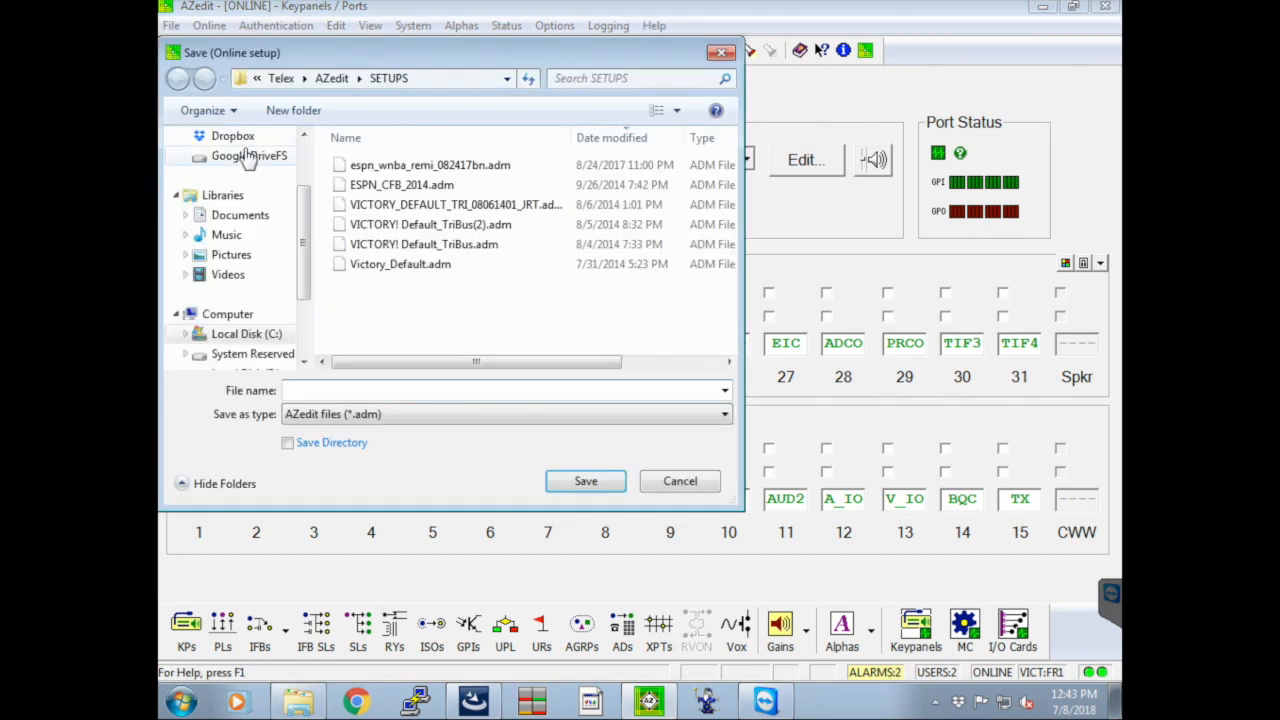
pyautogui.click(248, 158)
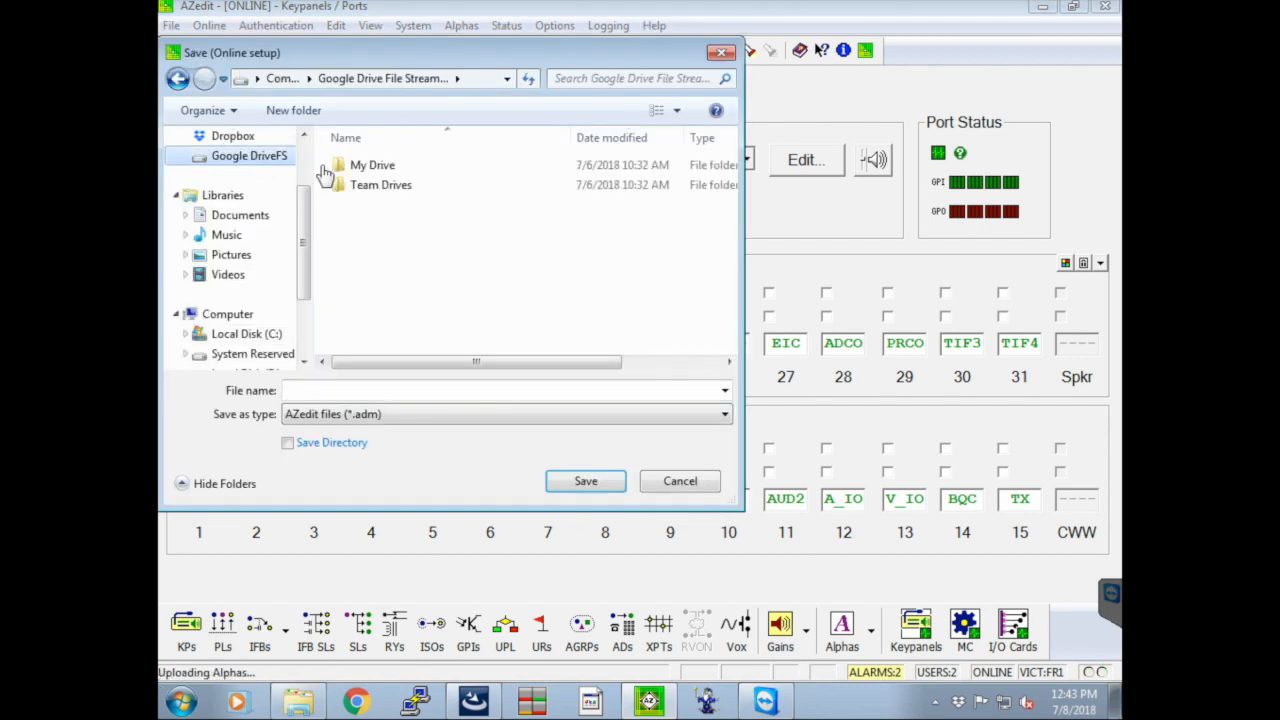
pyautogui.doubleClick(365, 188)
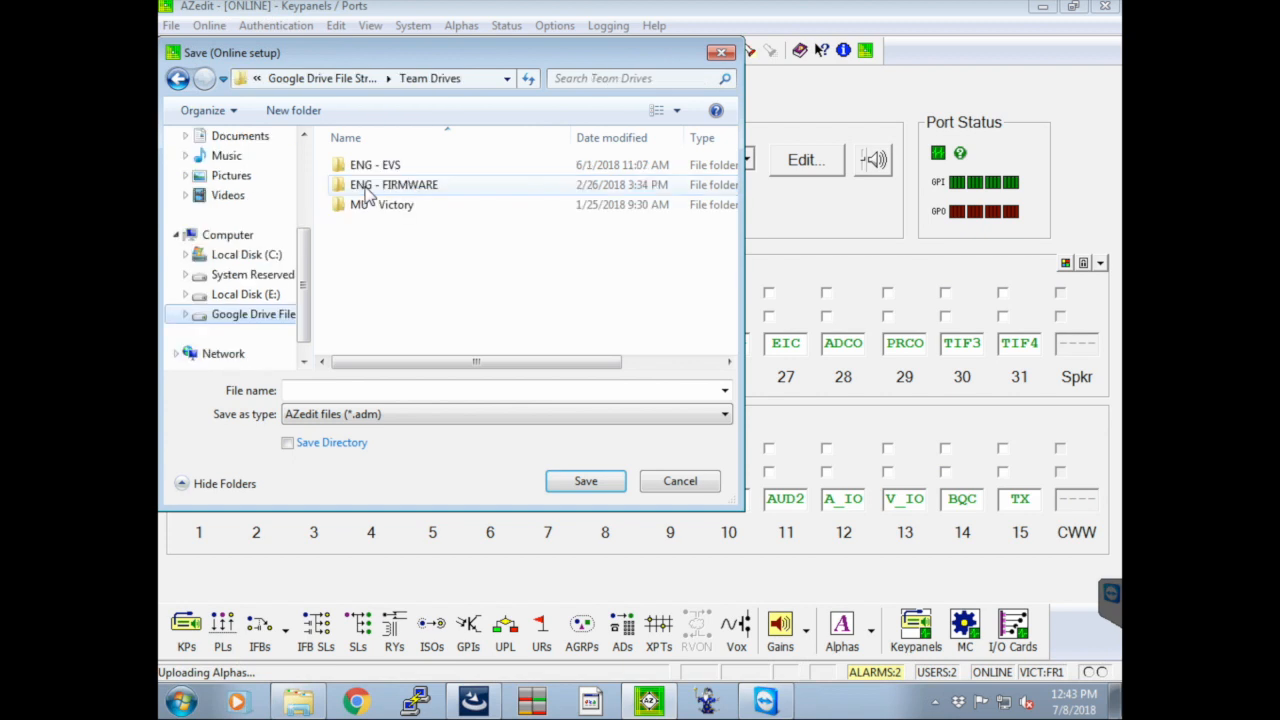
pyautogui.doubleClick(370, 206)
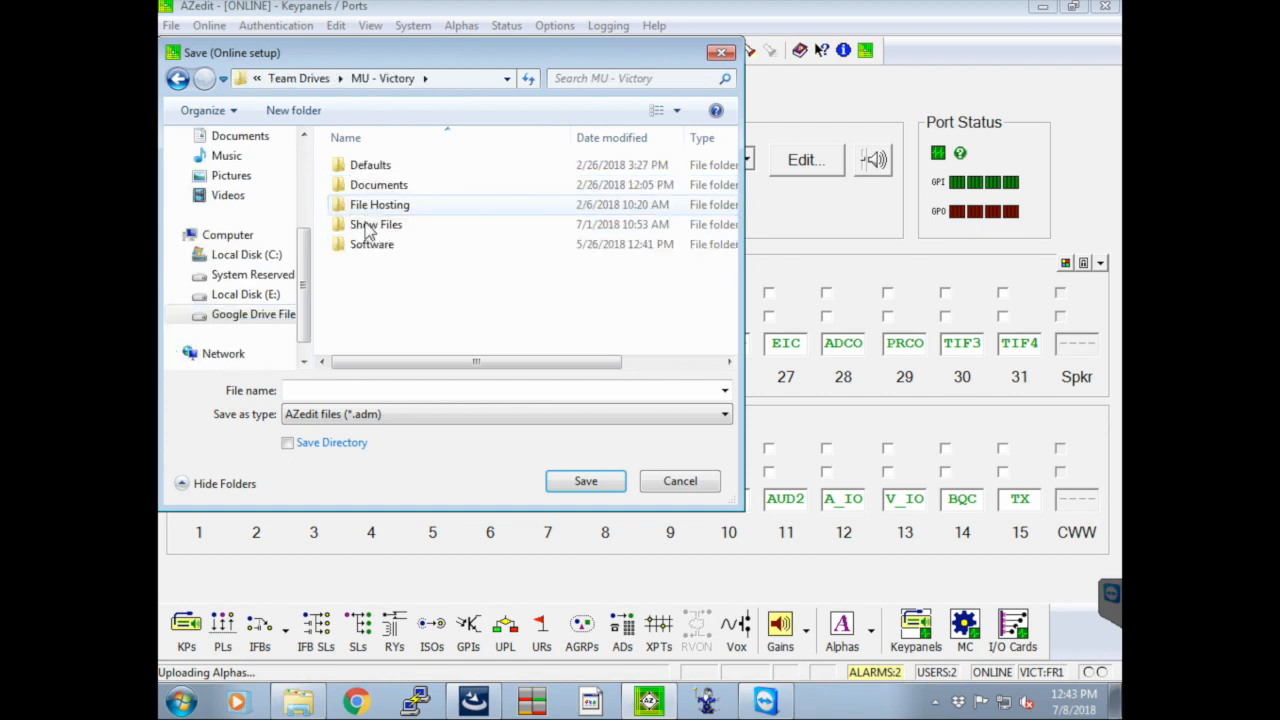
pyautogui.doubleClick(372, 226)
pyautogui.click(363, 210)
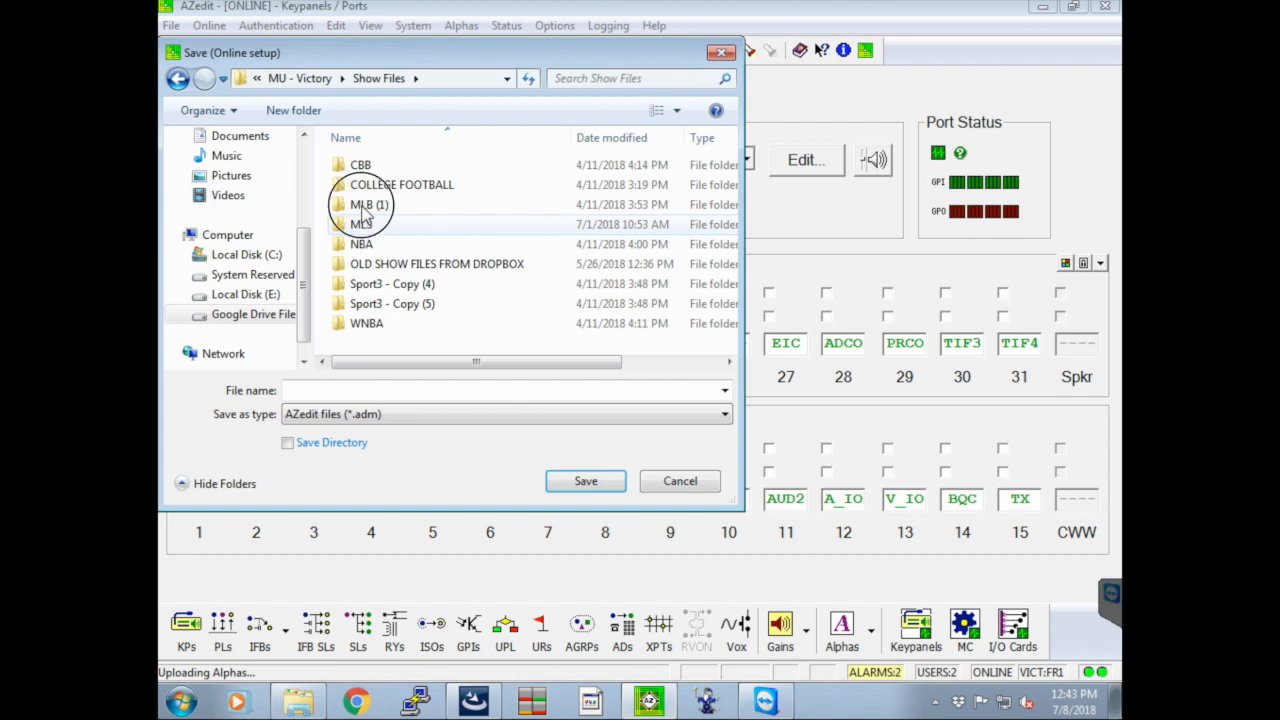
pyautogui.doubleClick(364, 212)
pyautogui.doubleClick(384, 225)
pyautogui.doubleClick(370, 166)
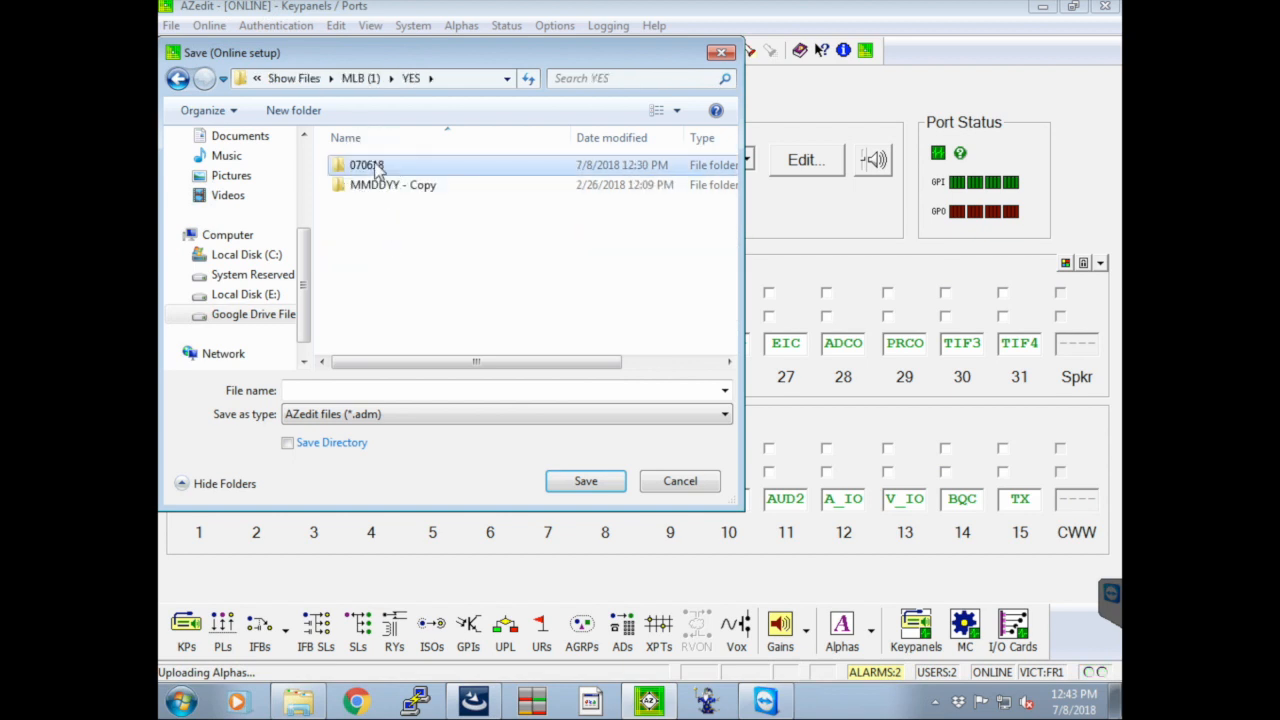
pyautogui.doubleClick(364, 186)
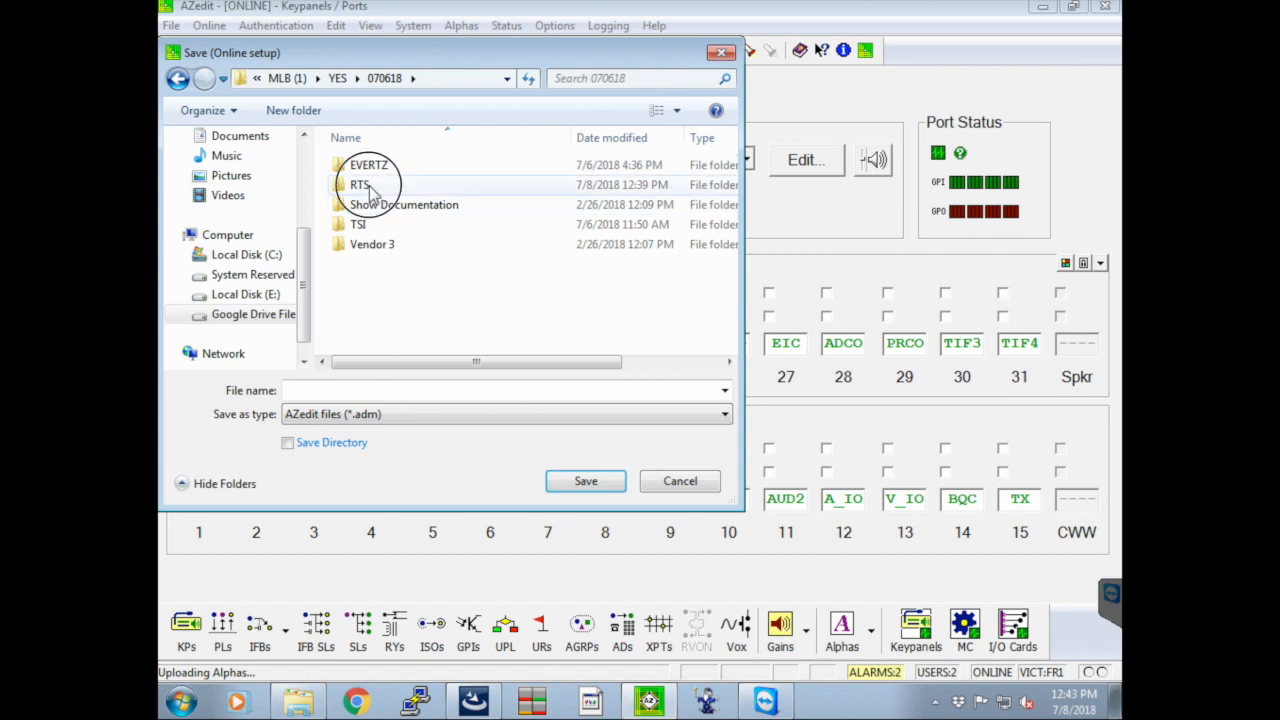
# Save the setup as "YES away baseball Toronto 2018" in AZedit file format, staying ONLINE once the file is saved
pyautogui.click(419, 389)
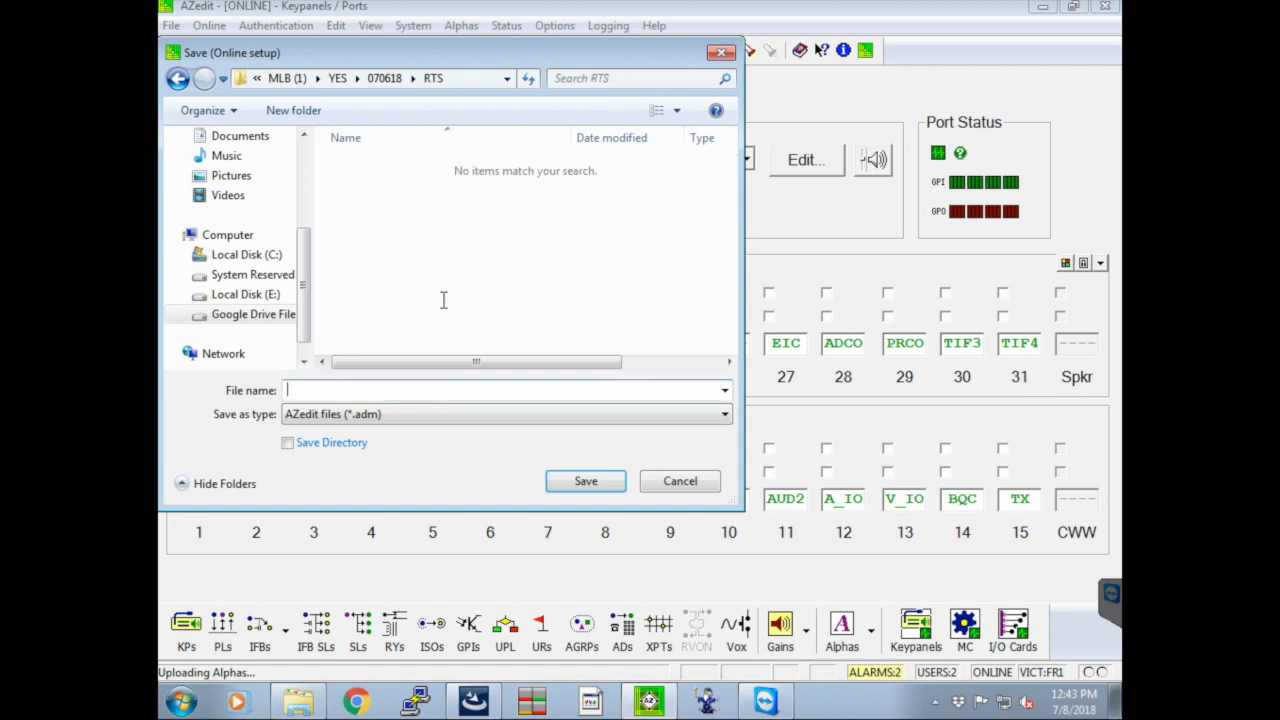
pyautogui.write('YES away baseball Toronto 2018')
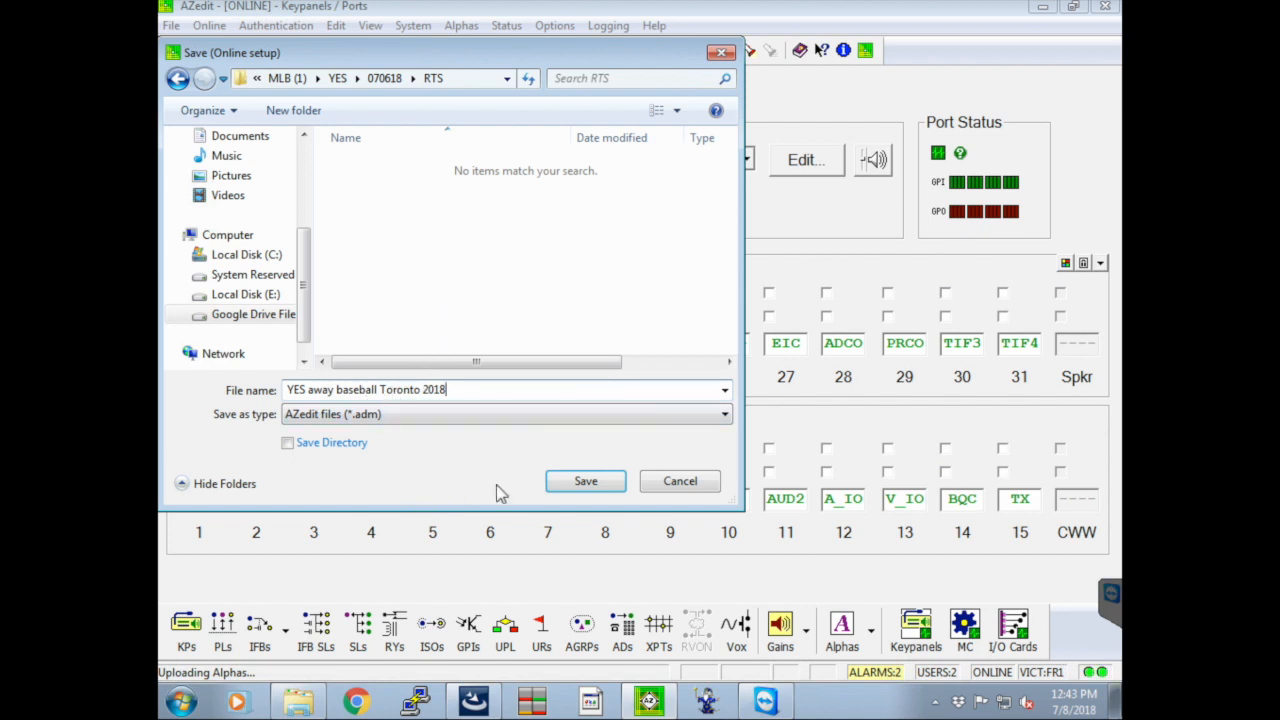
pyautogui.click(586, 482)
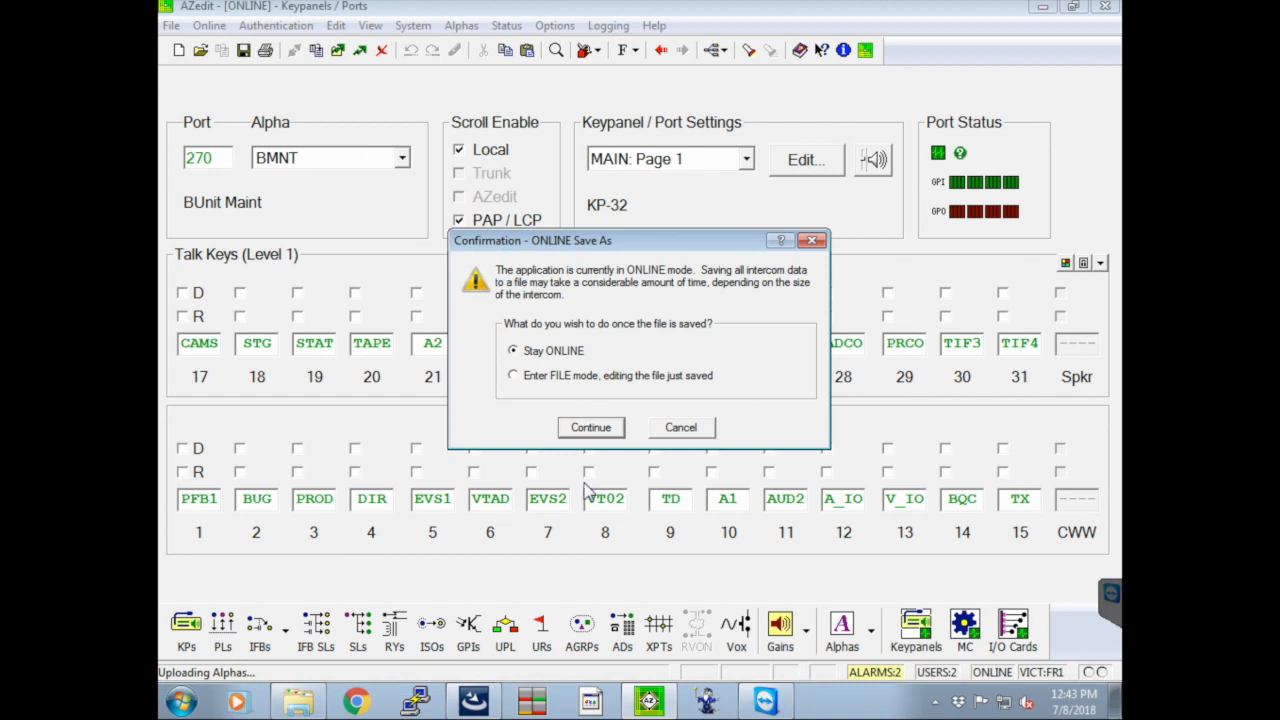
pyautogui.click(589, 428)
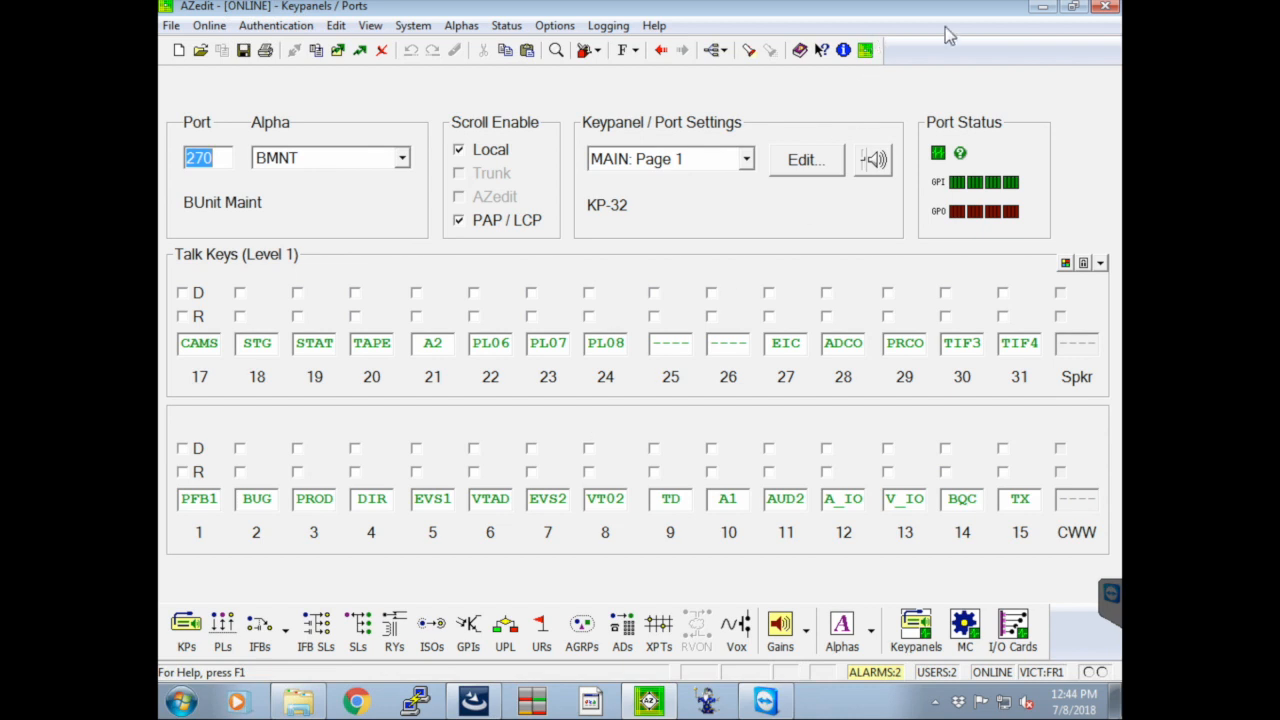
# Minimize AZedit, check the RTS folder in Windows Explorer for the saved setup file and its sync status, and minimize the folder window
pyautogui.click(1042, 8)
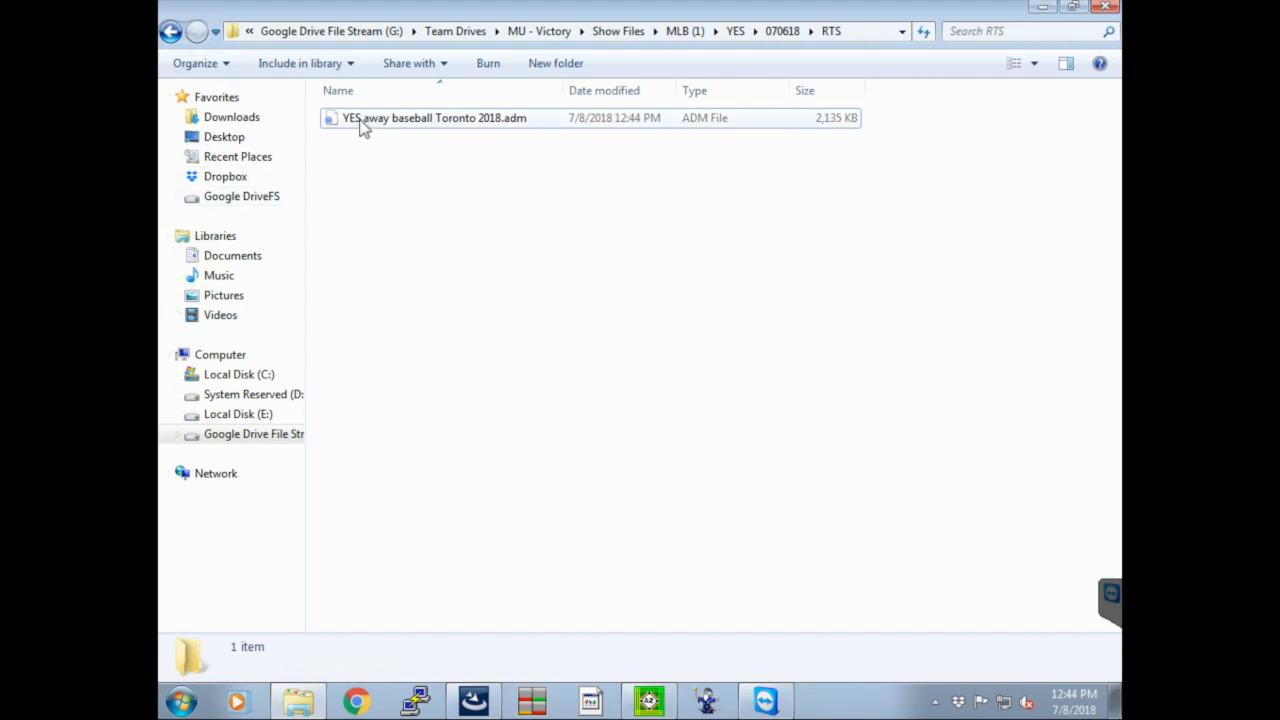
pyautogui.click(171, 32)
pyautogui.click(196, 33)
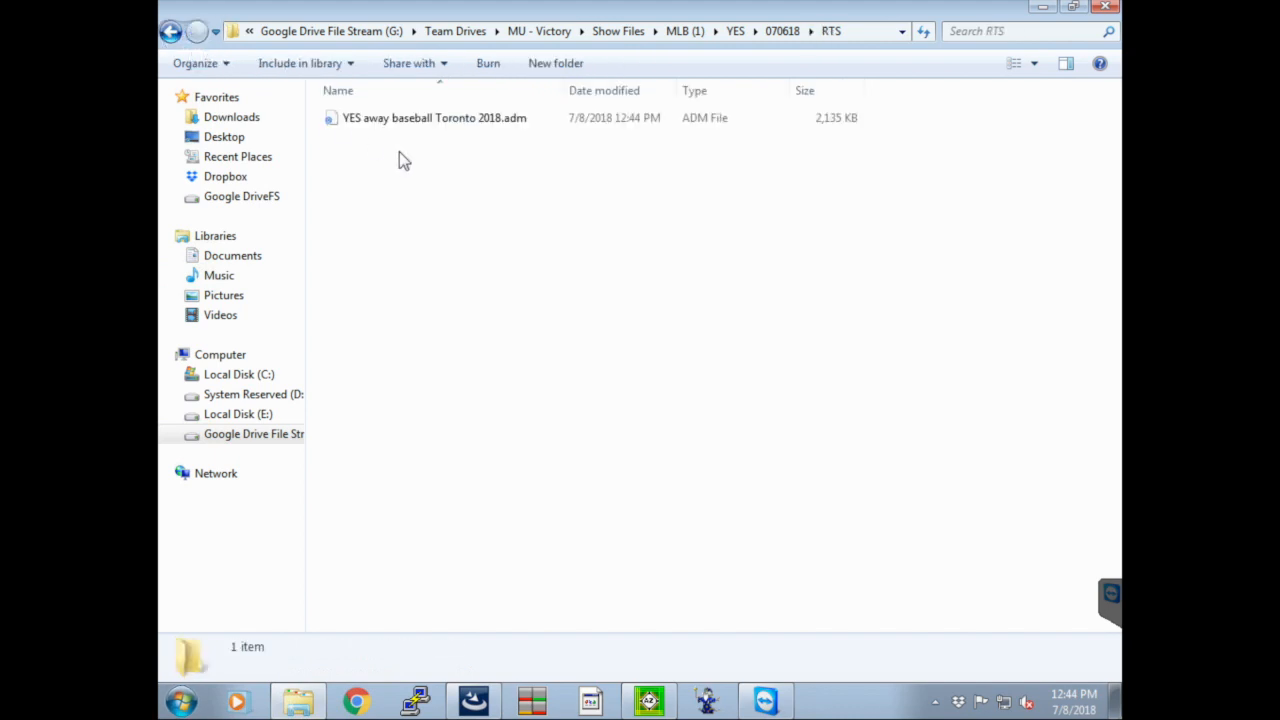
pyautogui.click(1041, 7)
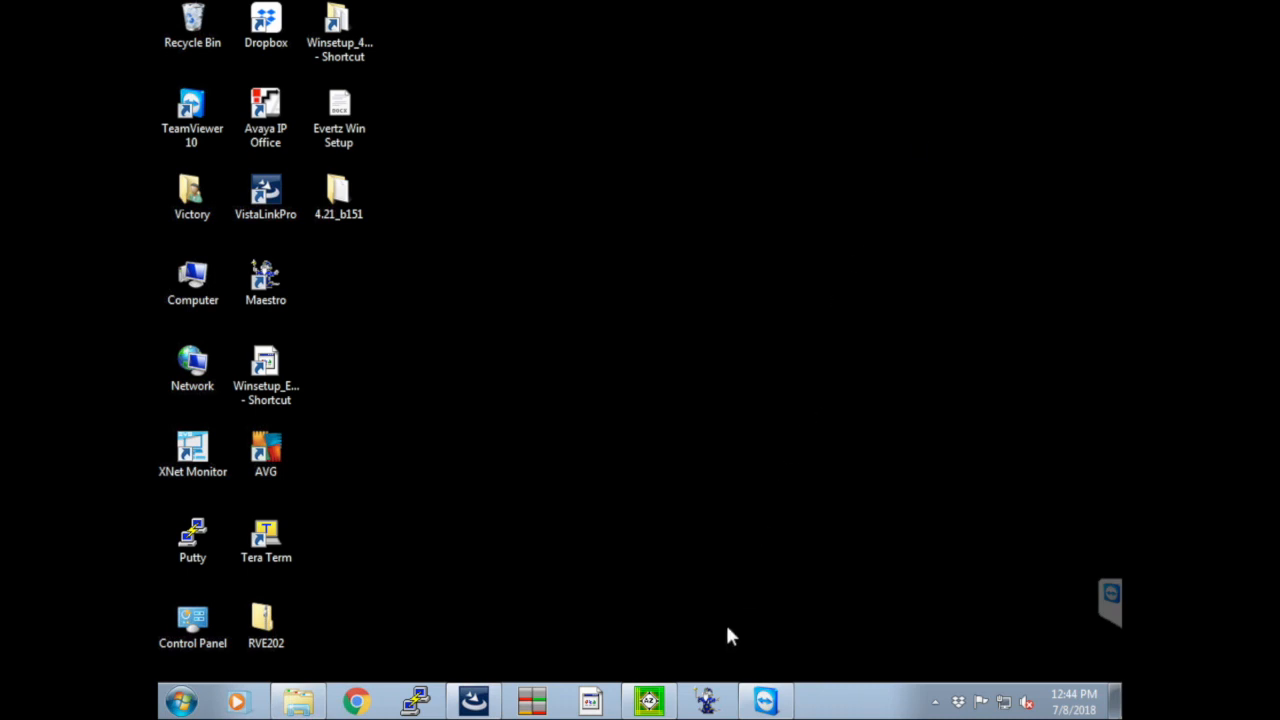
pyautogui.click(298, 705)
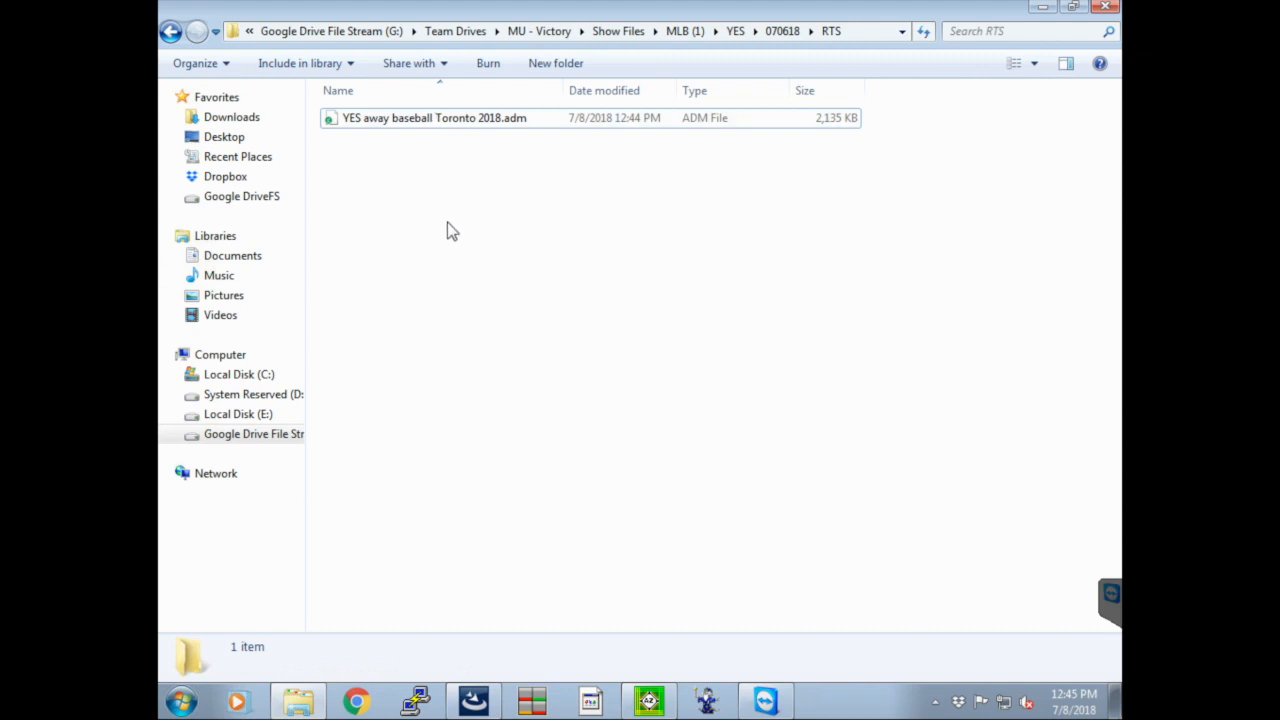
pyautogui.click(1046, 8)
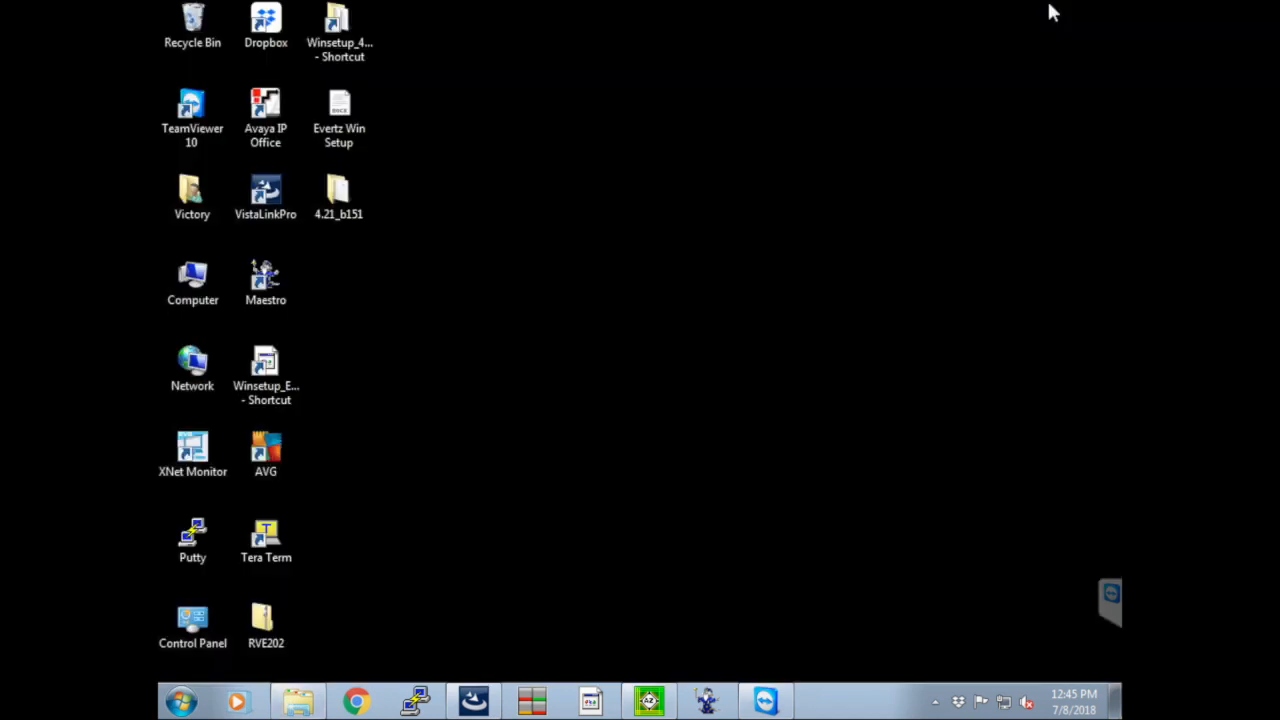